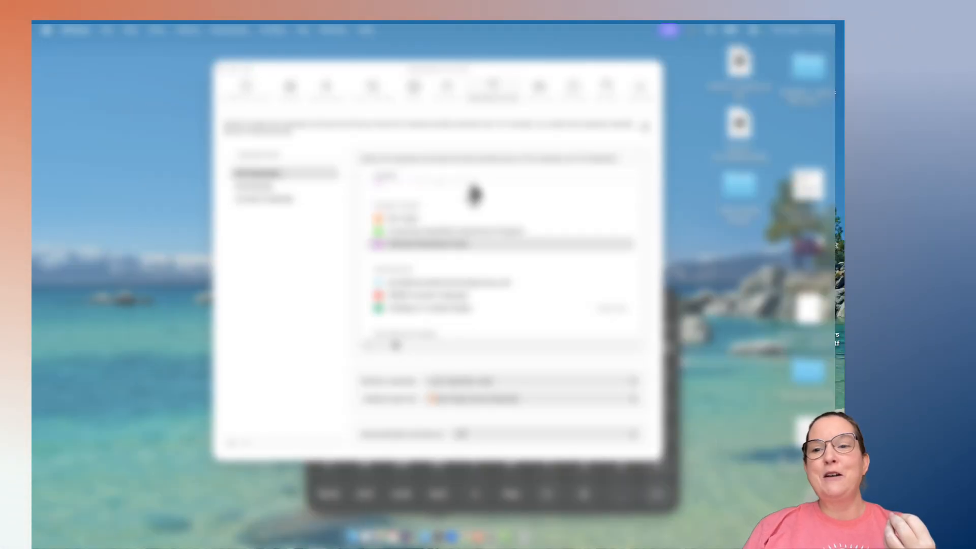
# Review the contents of the Vision Board Images folder on the desktop, and close the folder.
pyautogui.click(224, 71)
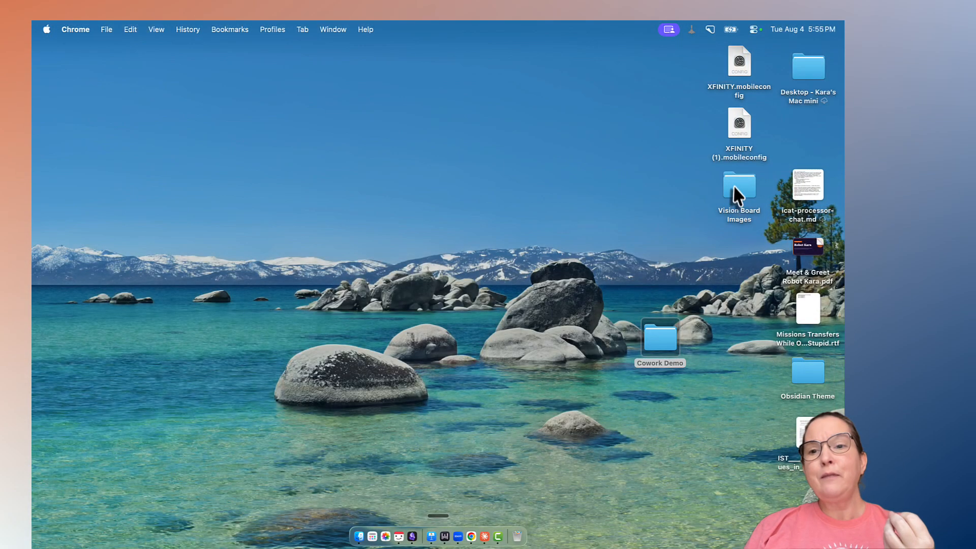
pyautogui.doubleClick(742, 203)
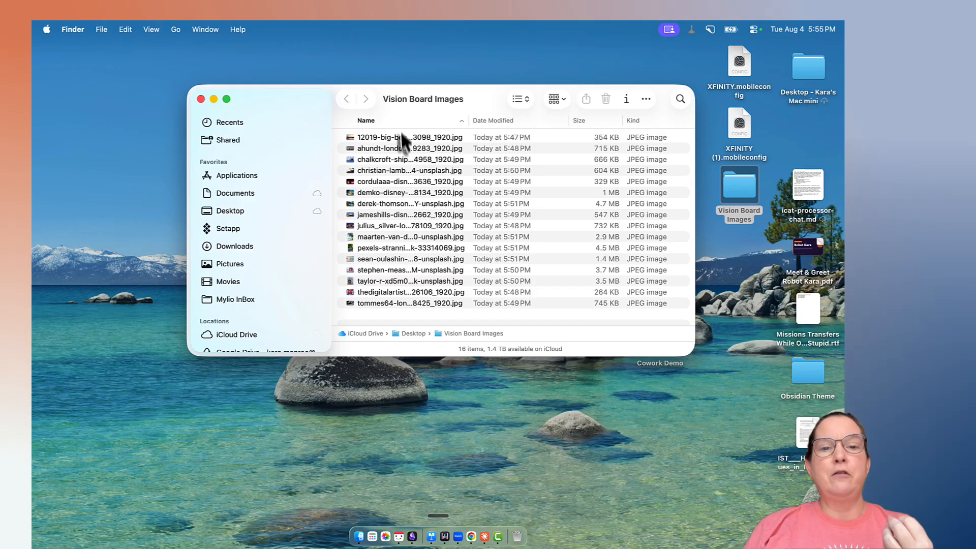
pyautogui.click(201, 99)
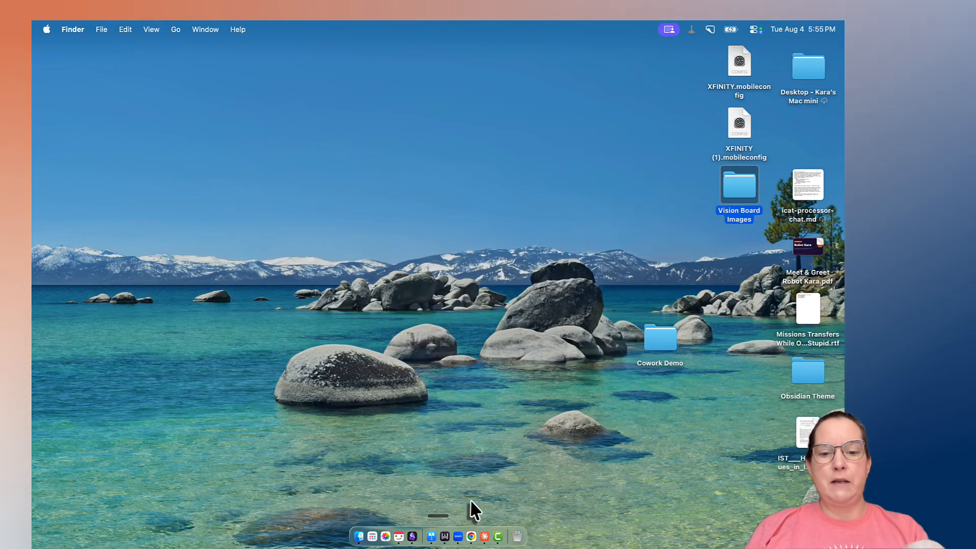
# Switch to Chrome and search Unsplash for "flower garden" photos.
pyautogui.click(470, 514)
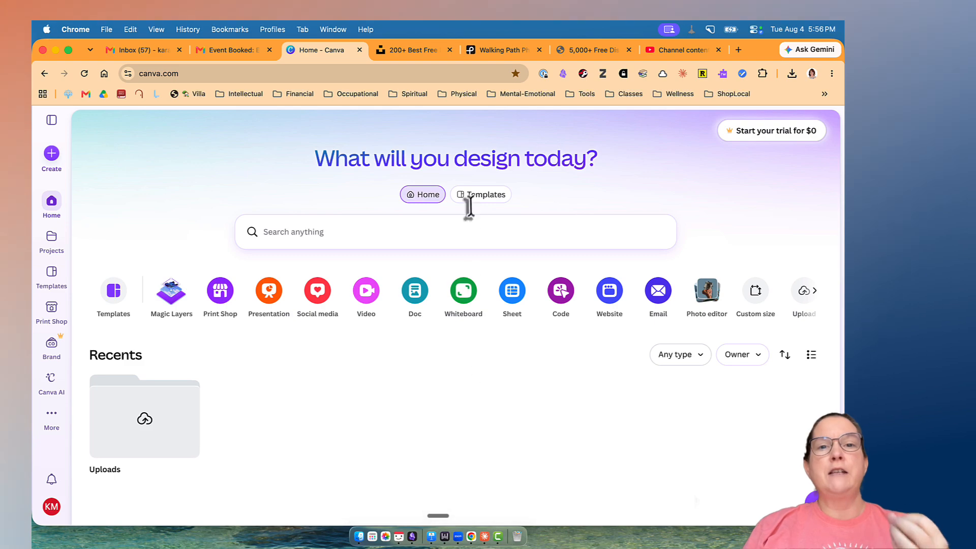
pyautogui.click(424, 49)
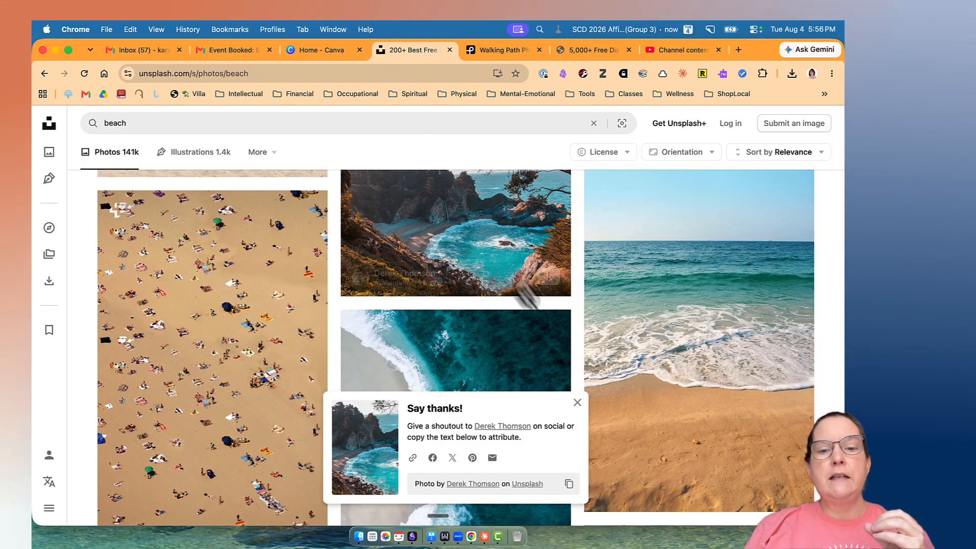
pyautogui.click(577, 403)
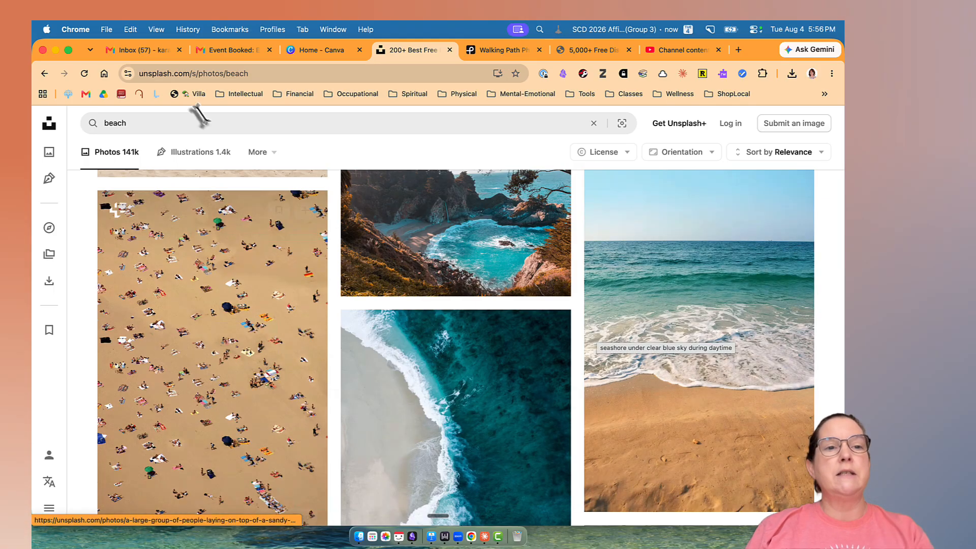
pyautogui.doubleClick(127, 123)
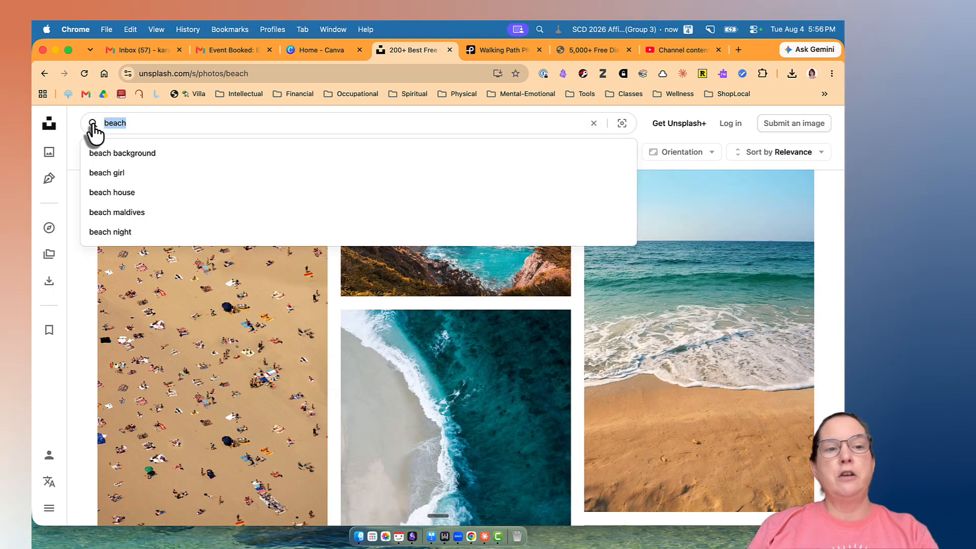
pyautogui.press('BackSpace')
pyautogui.write('fl')
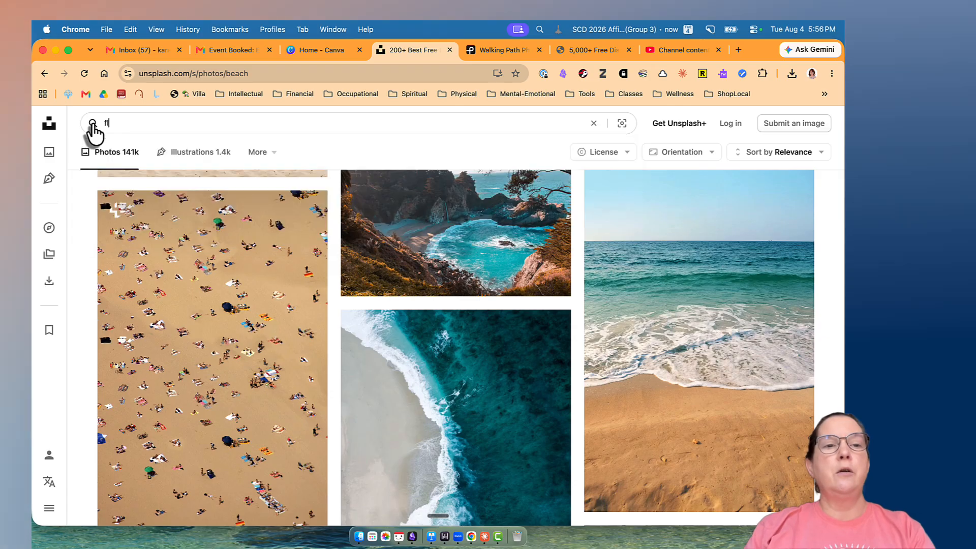
pyautogui.write('ower garden')
pyautogui.press('Return')
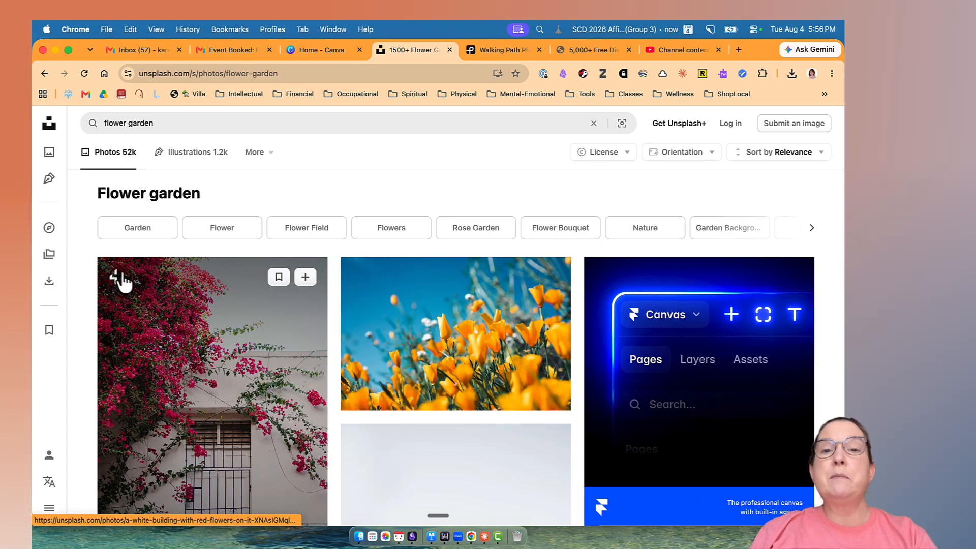
# Download the photo of orange-yellow flowers against a blue sky into the Vision Board Images folder as "yellow flowers.jpg".
pyautogui.scroll(-2, 125, 282)
pyautogui.scroll(-2, 128, 283)
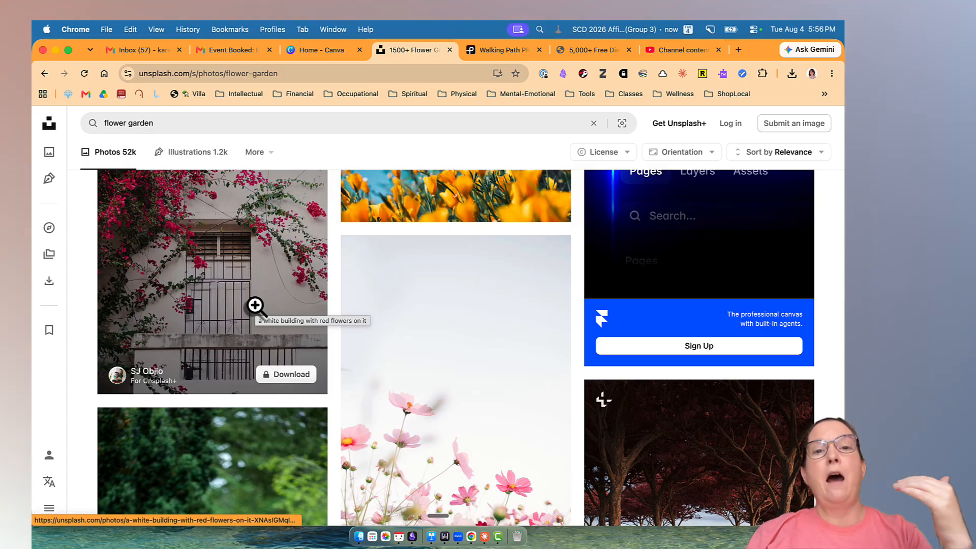
pyautogui.scroll(4, 479, 318)
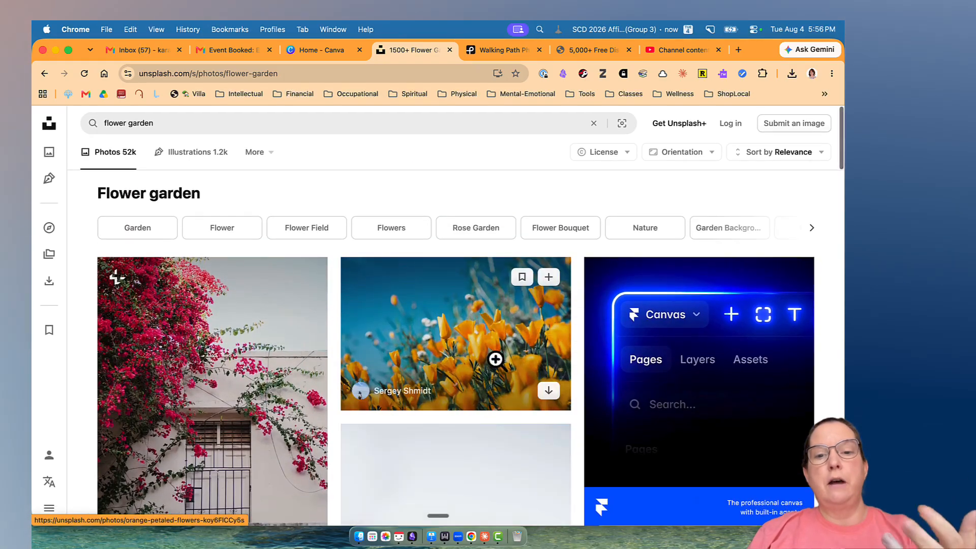
pyautogui.click(548, 390)
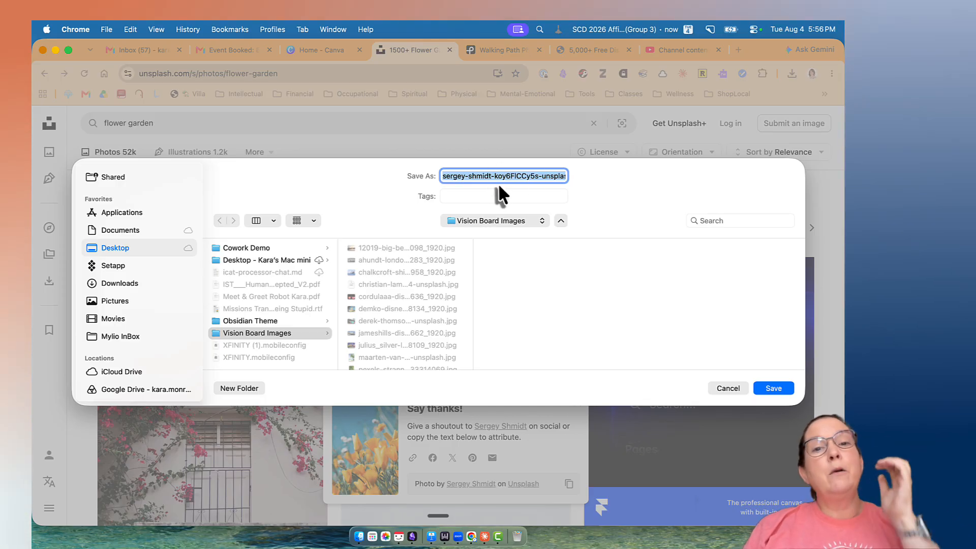
pyautogui.write('yellow fl')
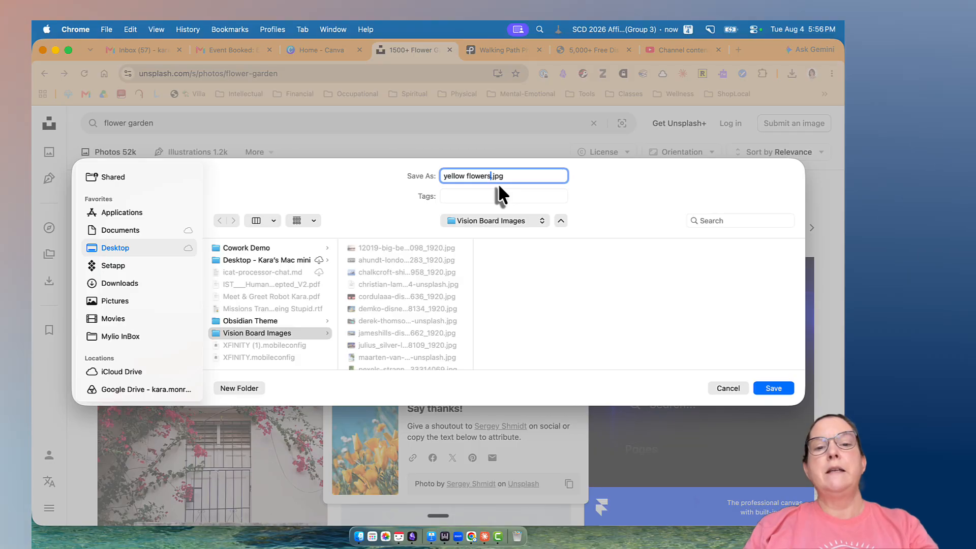
pyautogui.write('owers')
pyautogui.press('Return')
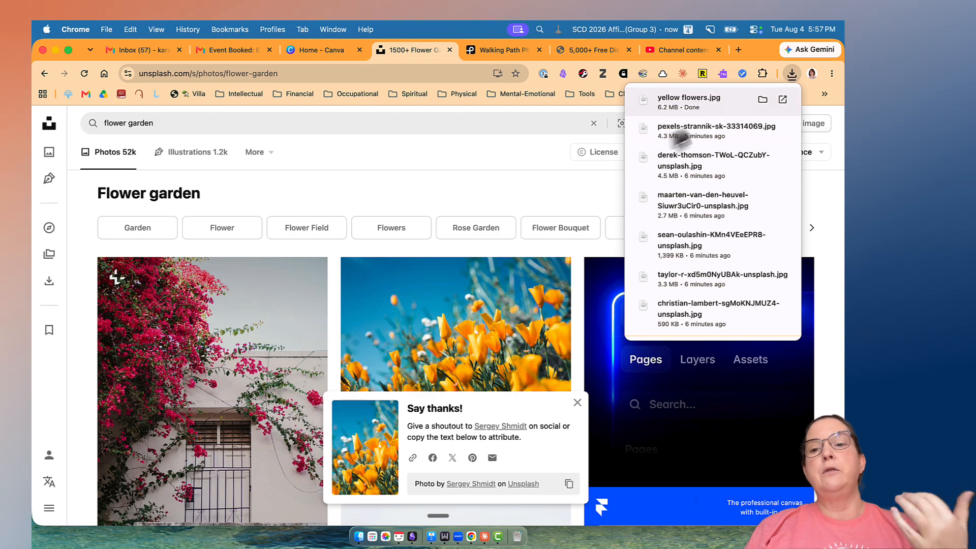
pyautogui.click(483, 152)
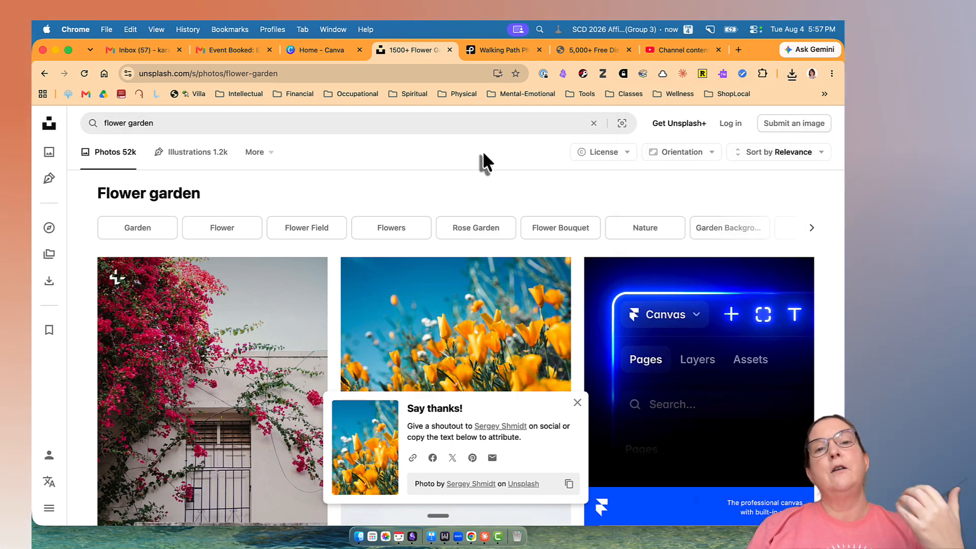
# Download the first walking path photo from the Pexels results into the Vision Board Images folder under its suggested name.
pyautogui.click(501, 54)
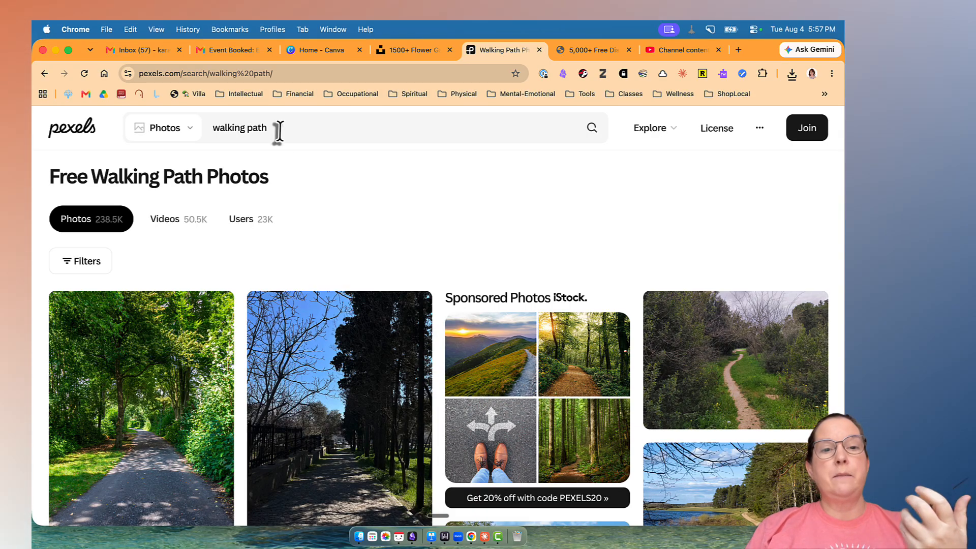
pyautogui.scroll(-3, 326, 167)
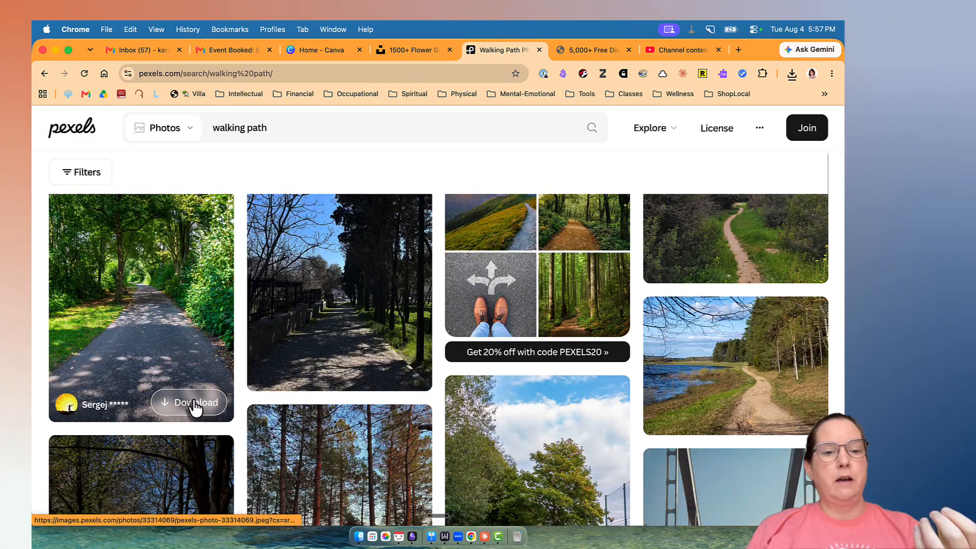
pyautogui.click(193, 402)
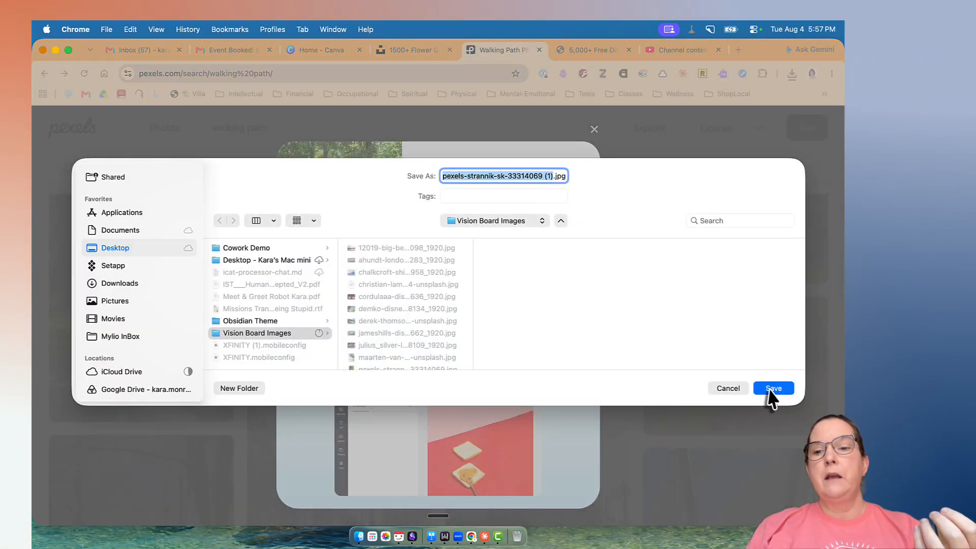
pyautogui.click(769, 391)
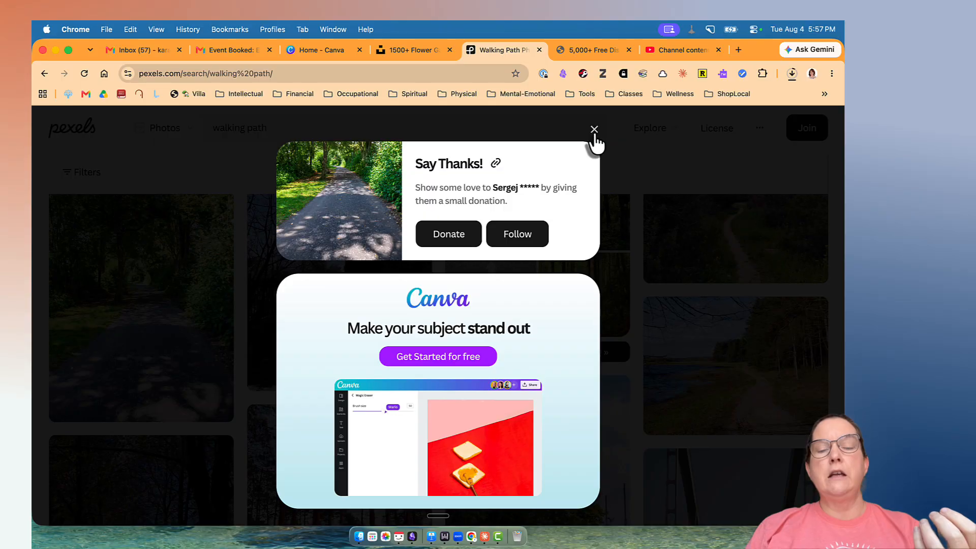
pyautogui.click(594, 130)
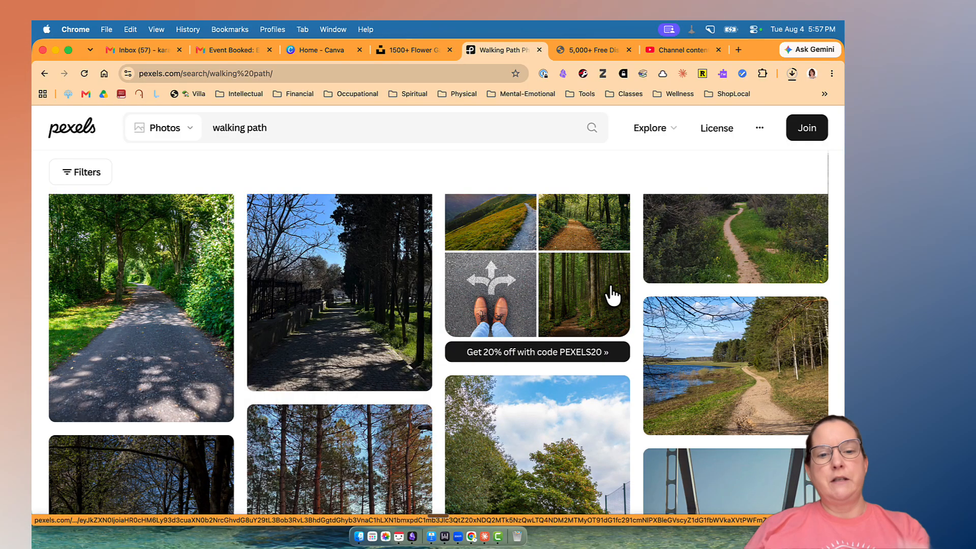
pyautogui.scroll(-5, 612, 294)
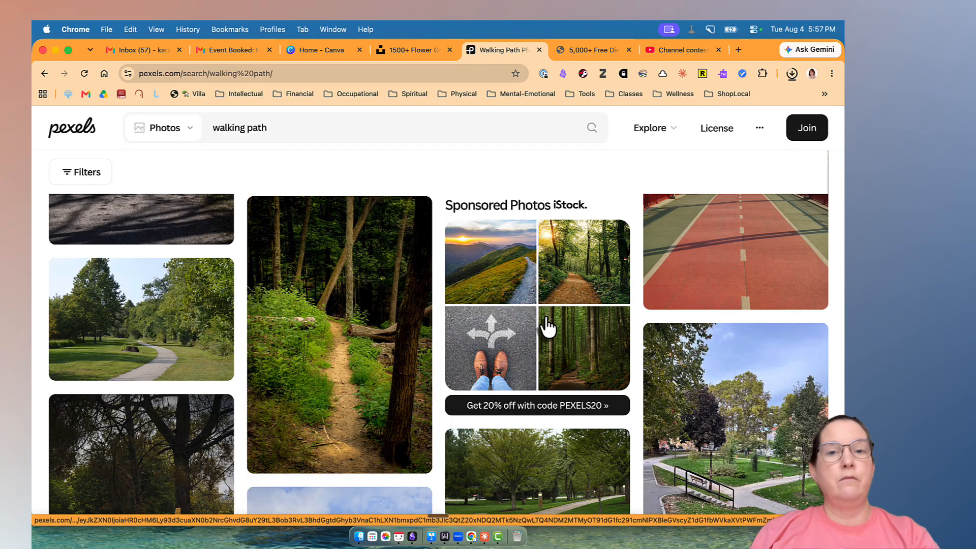
pyautogui.scroll(-7, 546, 326)
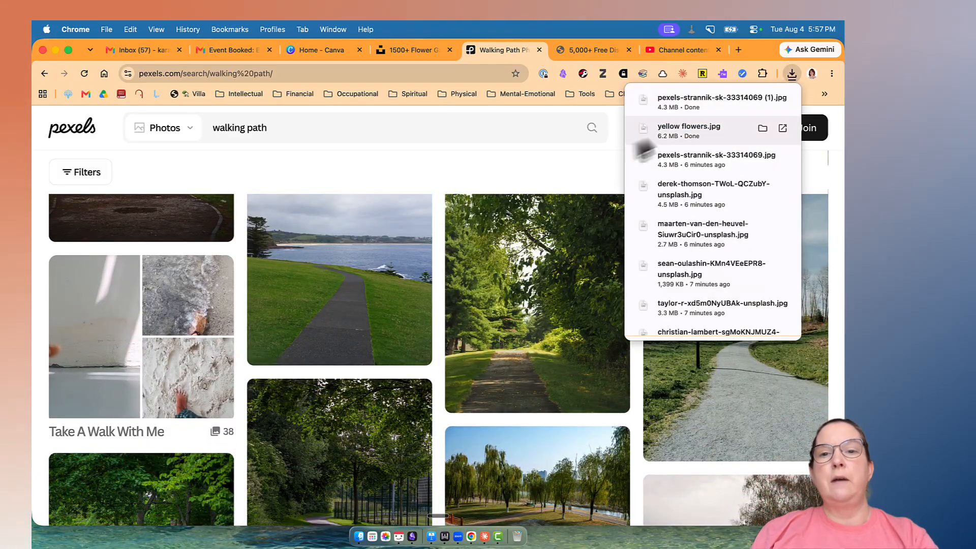
pyautogui.click(792, 75)
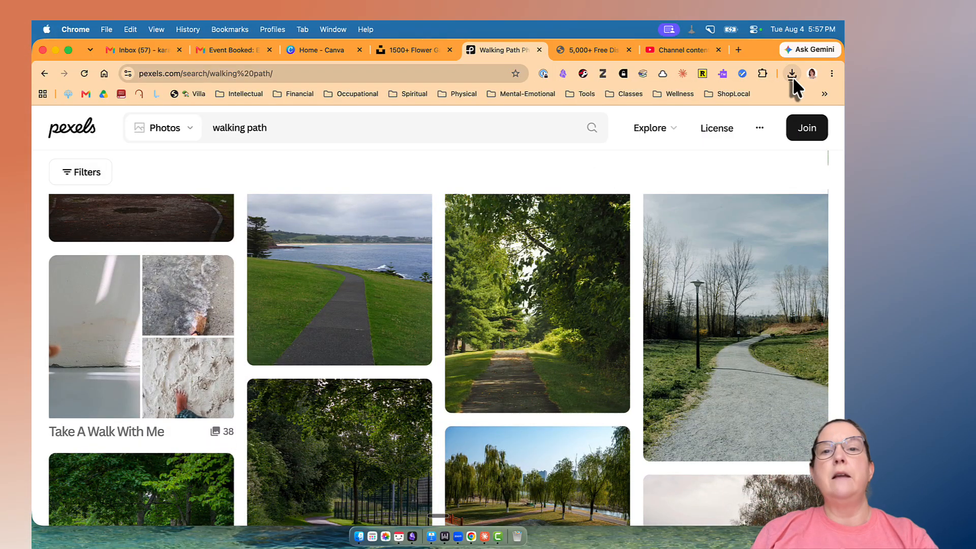
# Search Pixabay for "disney land" images.
pyautogui.click(604, 49)
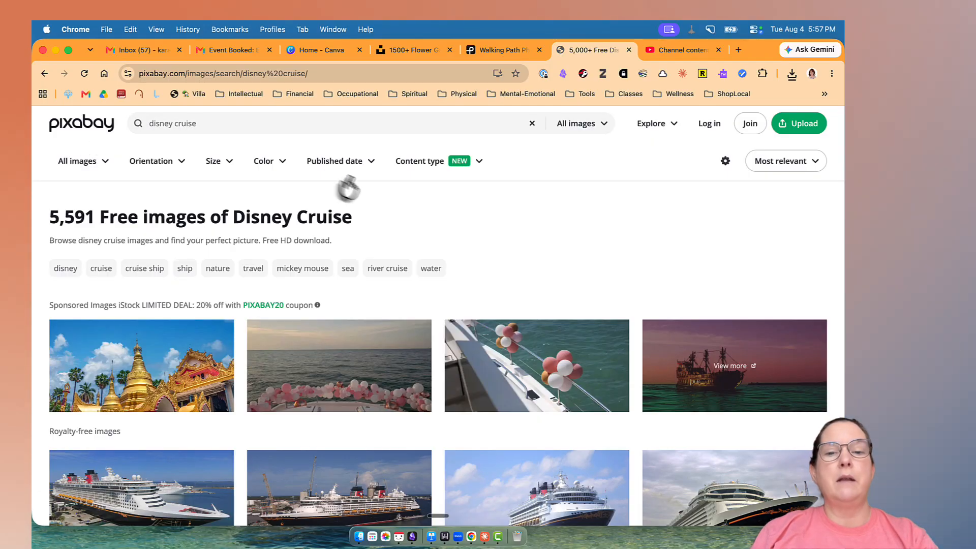
pyautogui.click(209, 123)
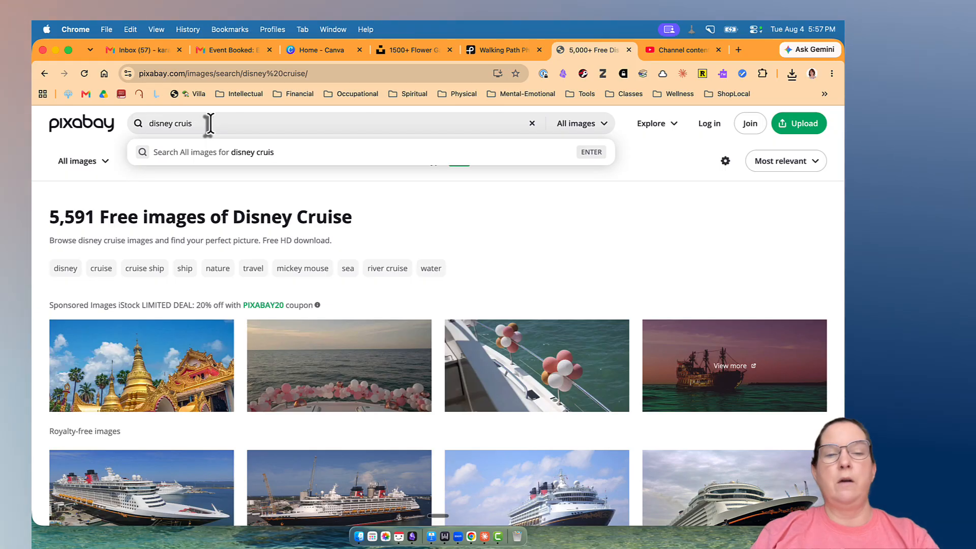
pyautogui.press('BackSpace')
pyautogui.press('BackSpace')
pyautogui.press('BackSpace')
pyautogui.press('BackSpace')
pyautogui.write('land')
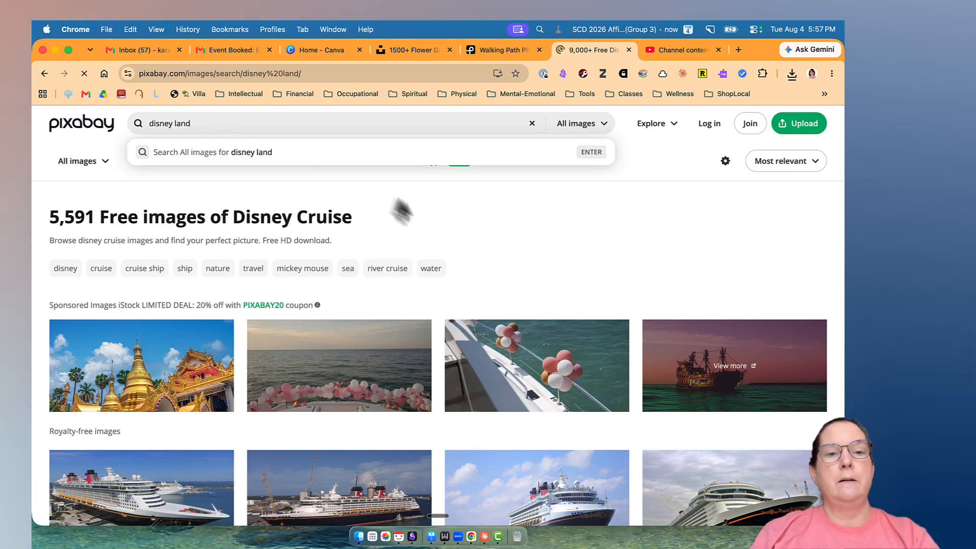
pyautogui.press('Return')
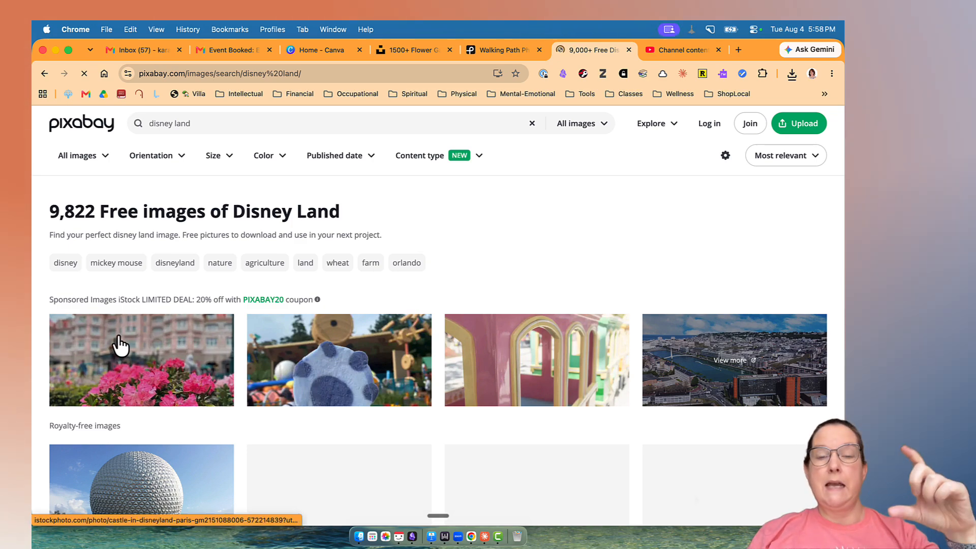
# Download the Epcot ball photo into the Vision Board Images folder and dismiss the thank-you message.
pyautogui.scroll(-4, 403, 356)
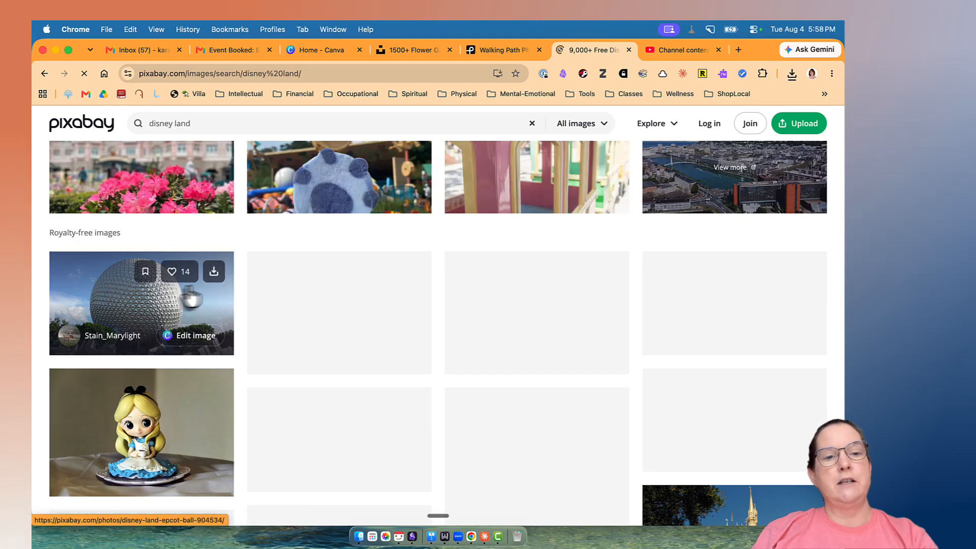
pyautogui.click(213, 274)
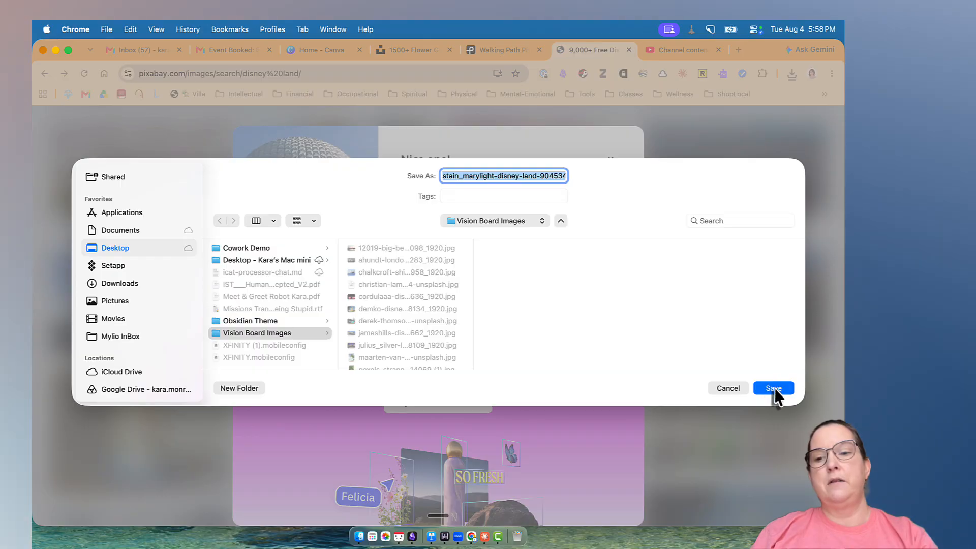
pyautogui.click(773, 388)
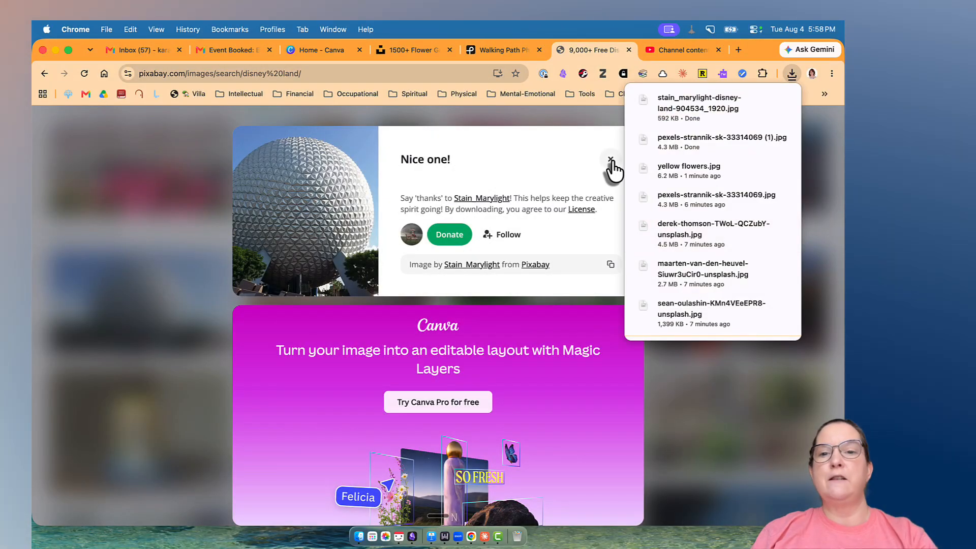
pyautogui.click(612, 162)
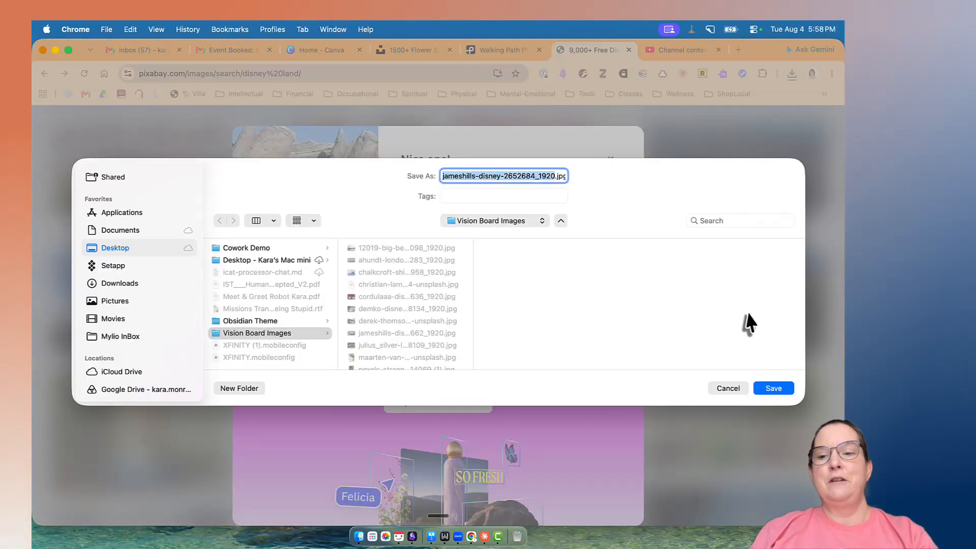
# Save the photo of the red and blue cars in the Vision Board Images folder as "cars land" and dismiss the thank-you message.
pyautogui.write('cars land')
pyautogui.click(773, 388)
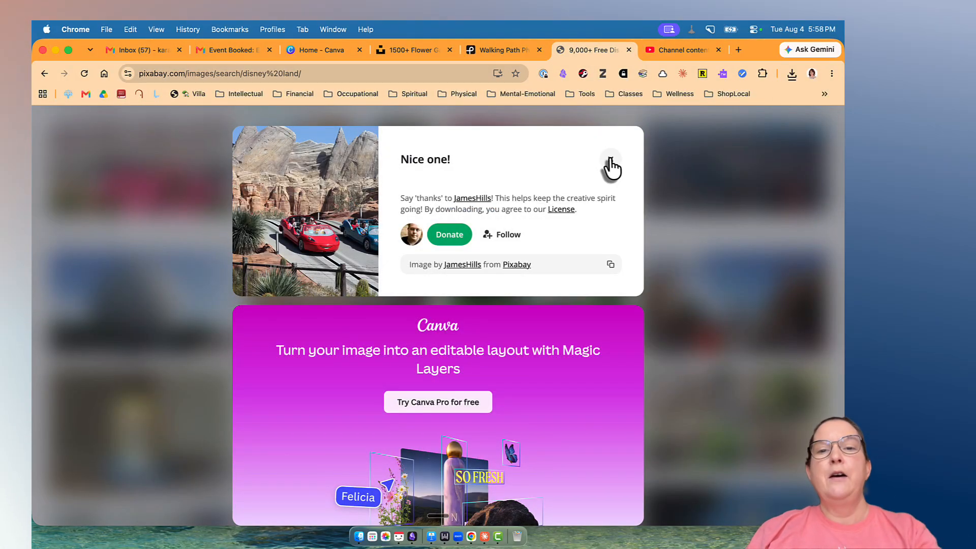
pyautogui.click(611, 159)
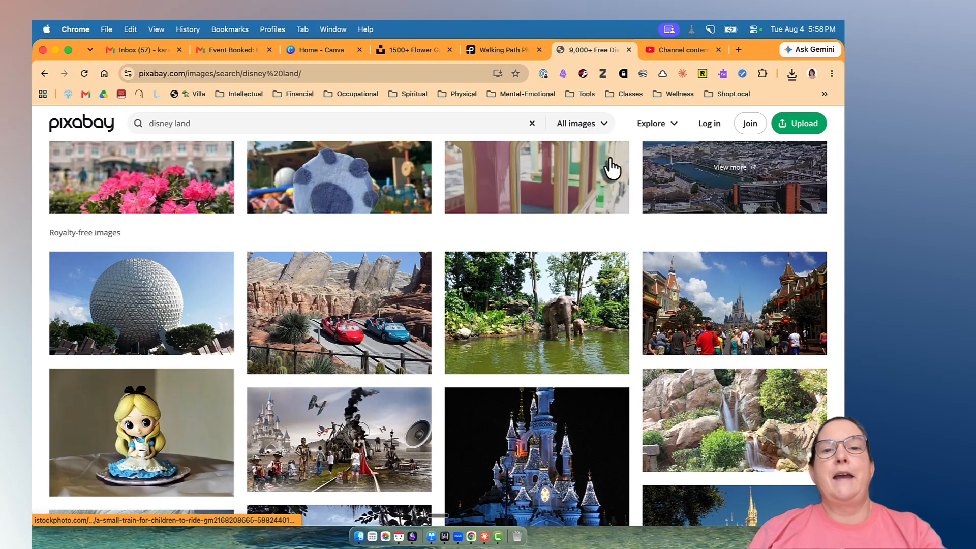
# Switch to Canva and create a new design in the Flyer (Landscape US) format.
pyautogui.click(312, 50)
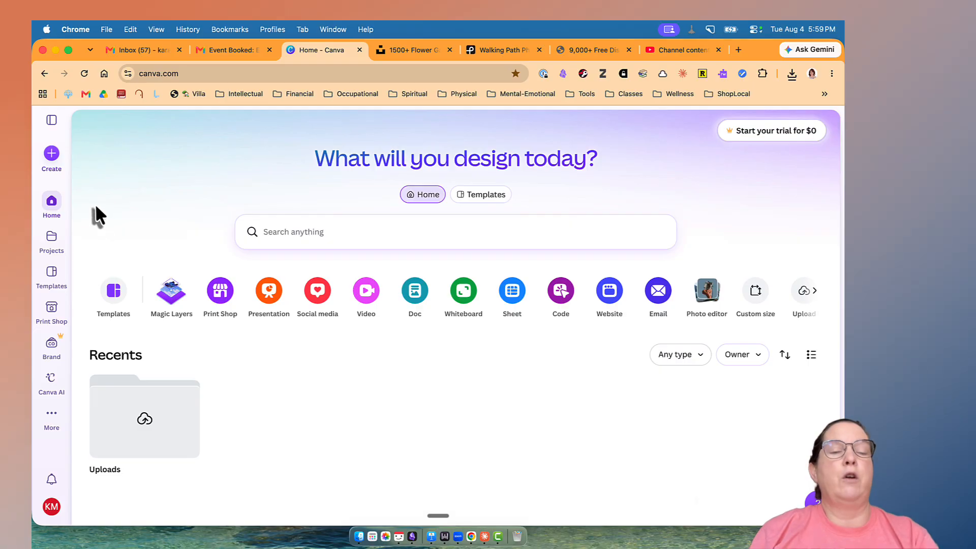
pyautogui.click(50, 152)
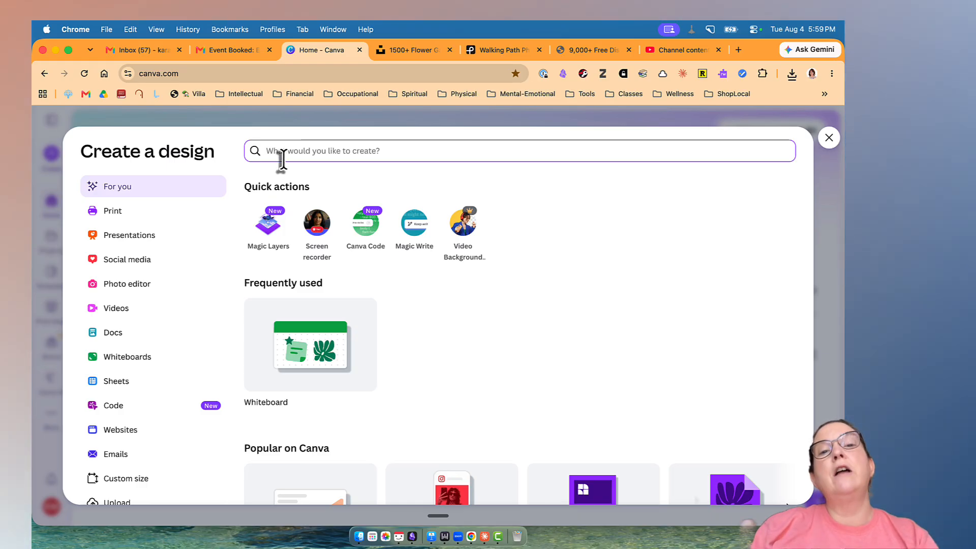
pyautogui.write('fl')
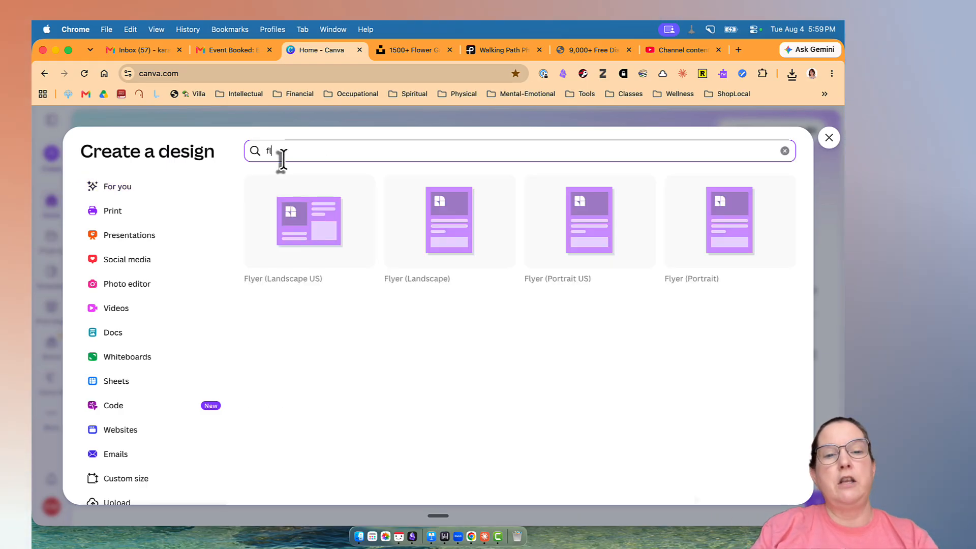
pyautogui.write('yer')
pyautogui.press('BackSpace')
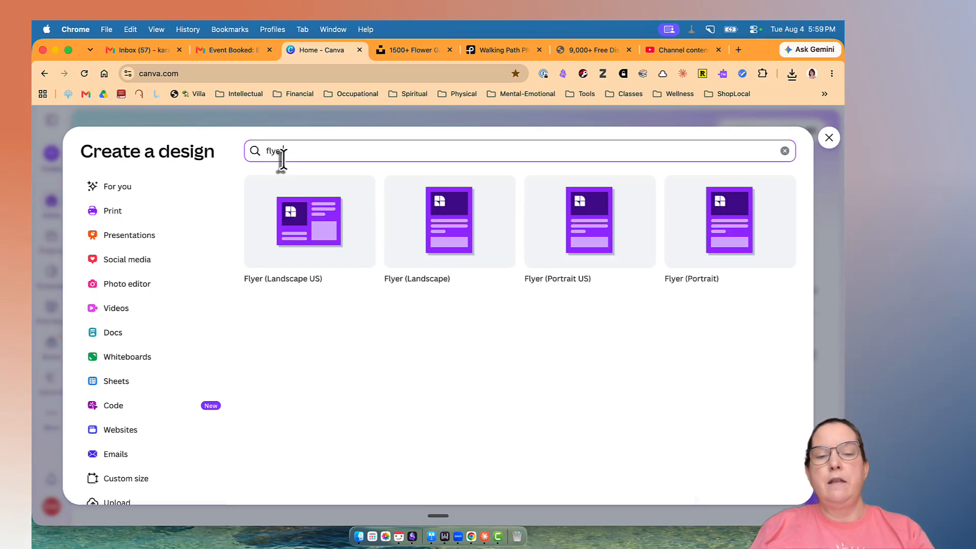
pyautogui.write('r')
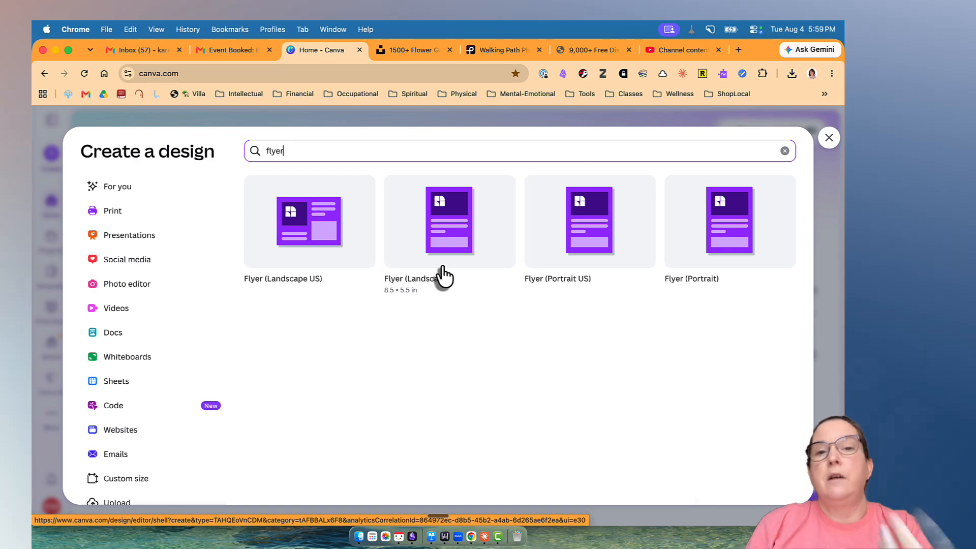
pyautogui.click(308, 230)
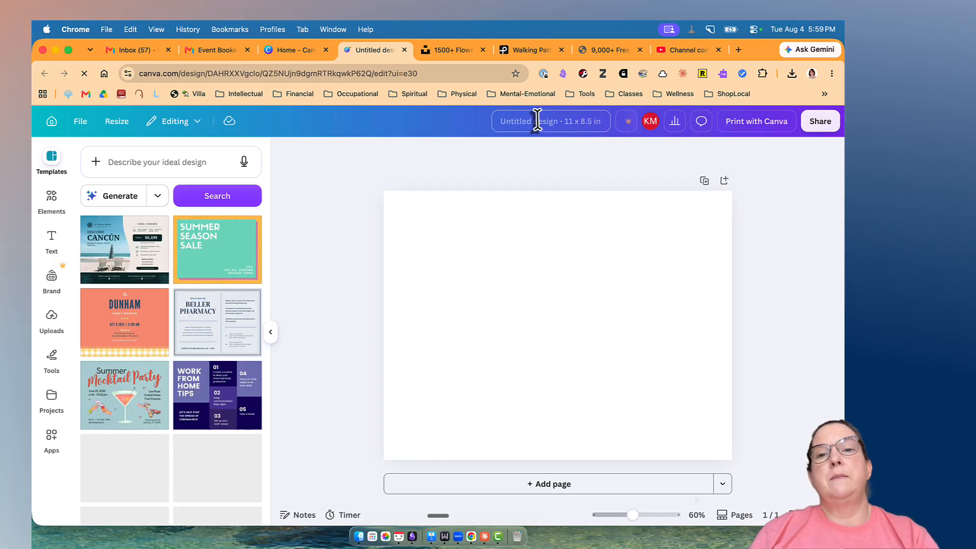
# Name the design "Retirement Vision Board", dismissing the trial offer that interrupts.
pyautogui.click(540, 122)
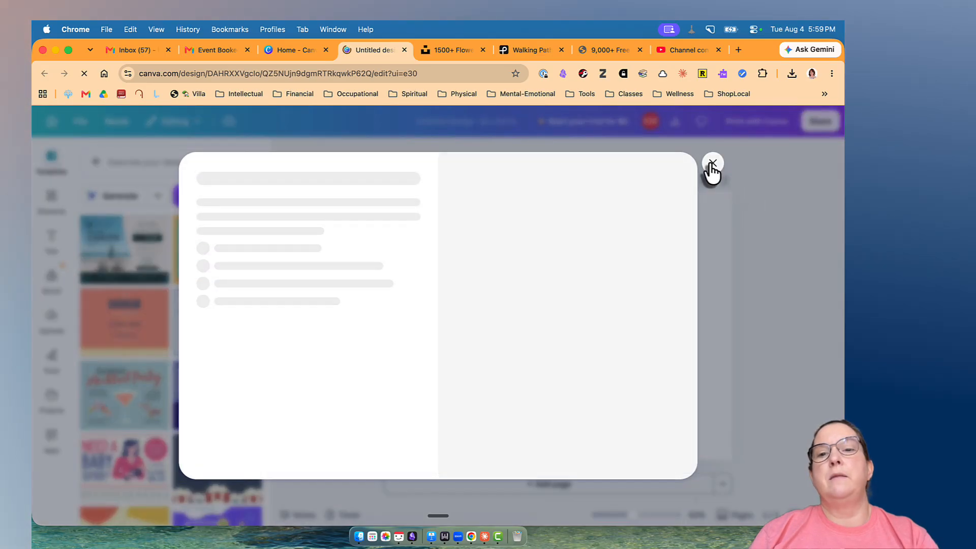
pyautogui.click(712, 163)
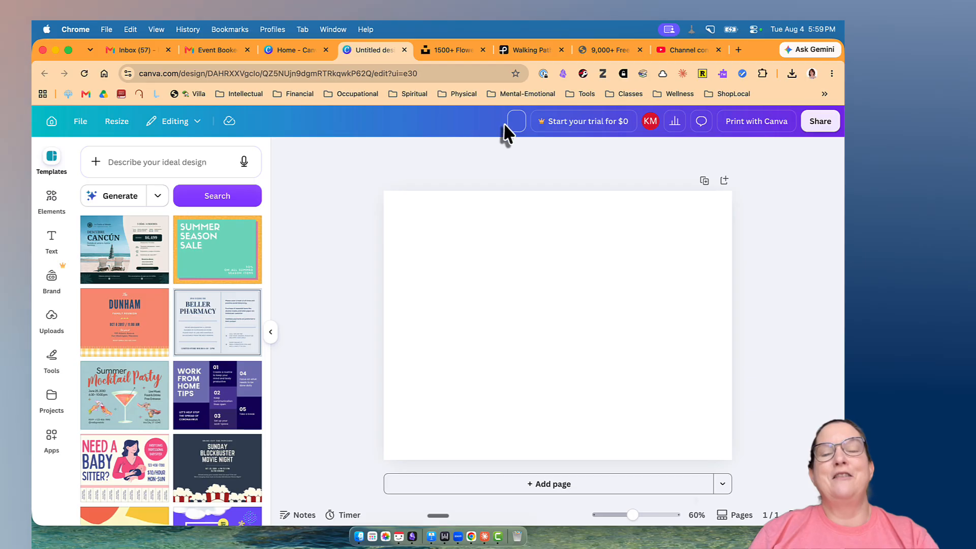
pyautogui.write('Retirement')
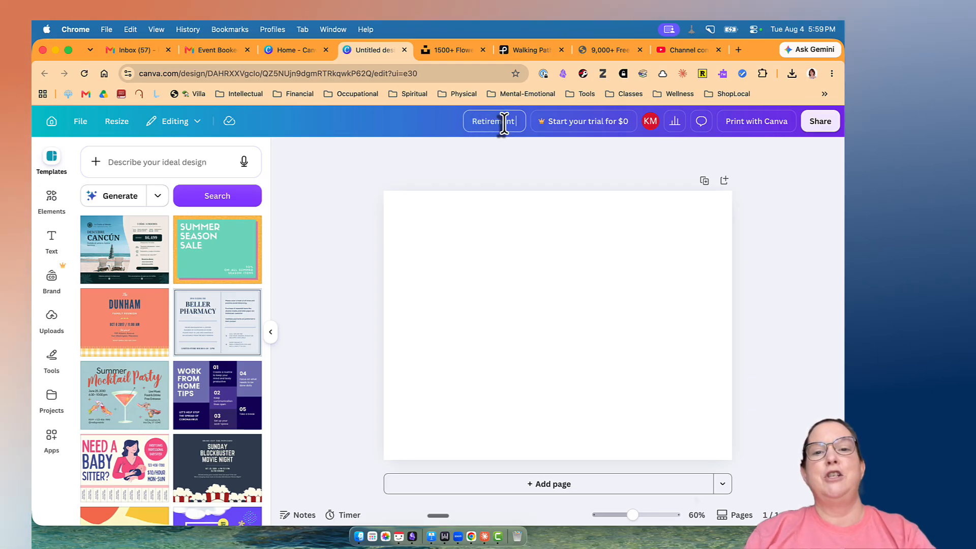
pyautogui.write(' Vision Board')
pyautogui.press('Return')
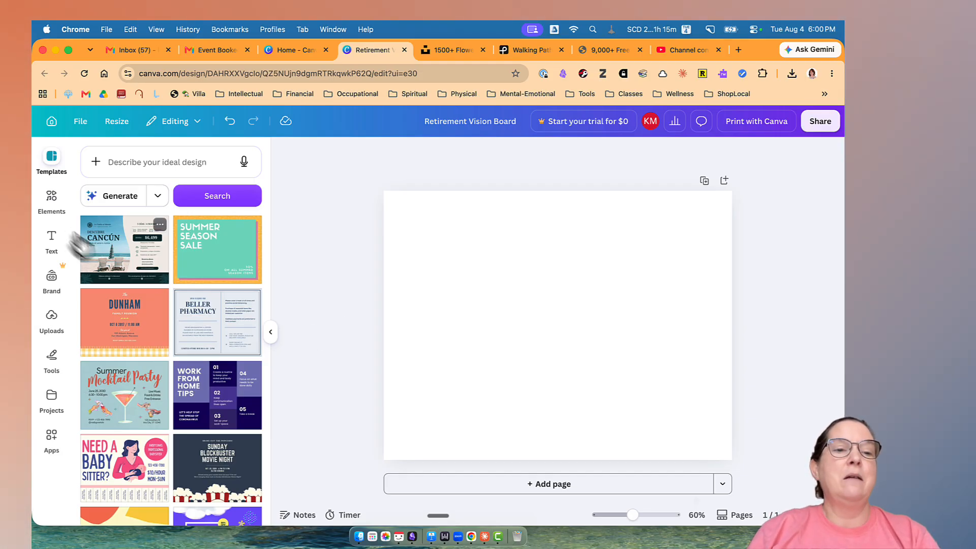
# Search the elements for "blue background" and add the free light blue marbled graphic to the page.
pyautogui.click(50, 199)
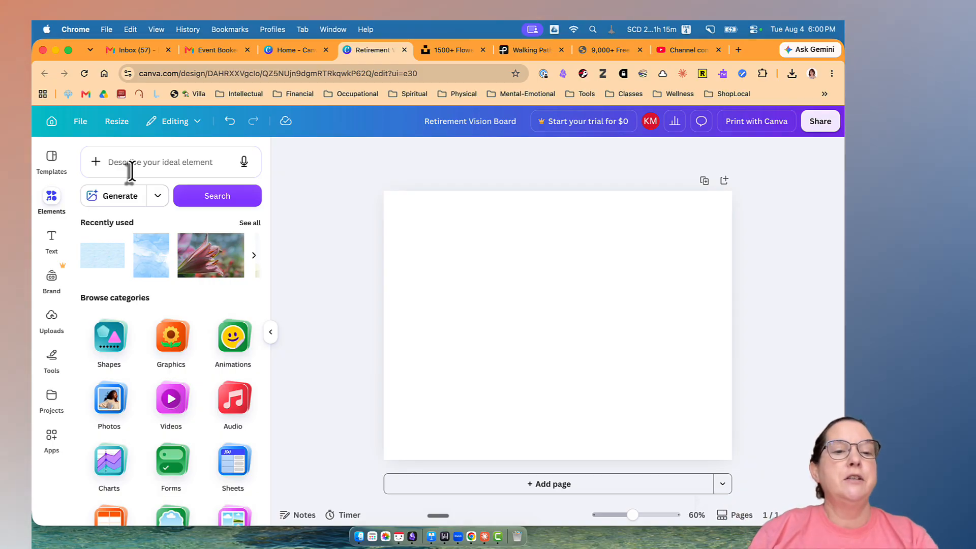
pyautogui.click(141, 168)
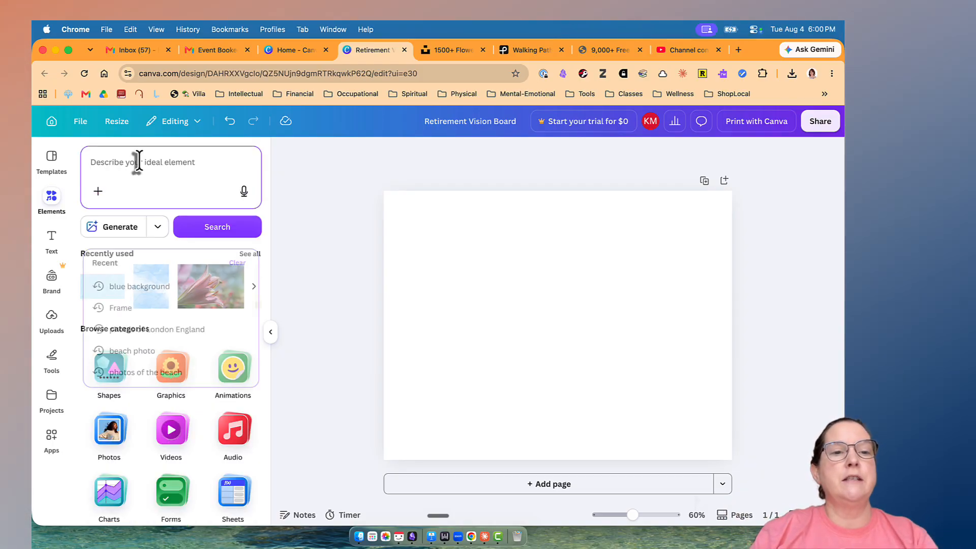
pyautogui.write('blue bac')
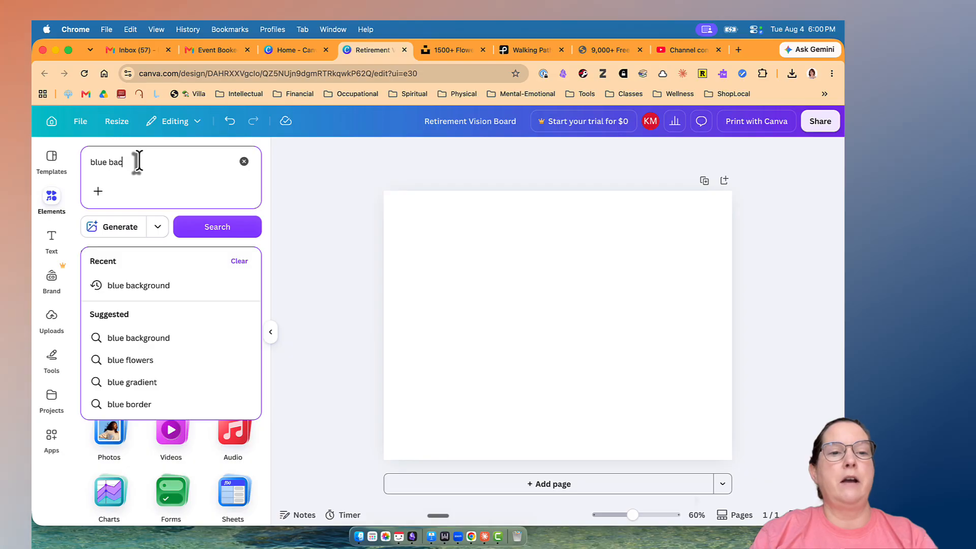
pyautogui.write('kground')
pyautogui.press('Return')
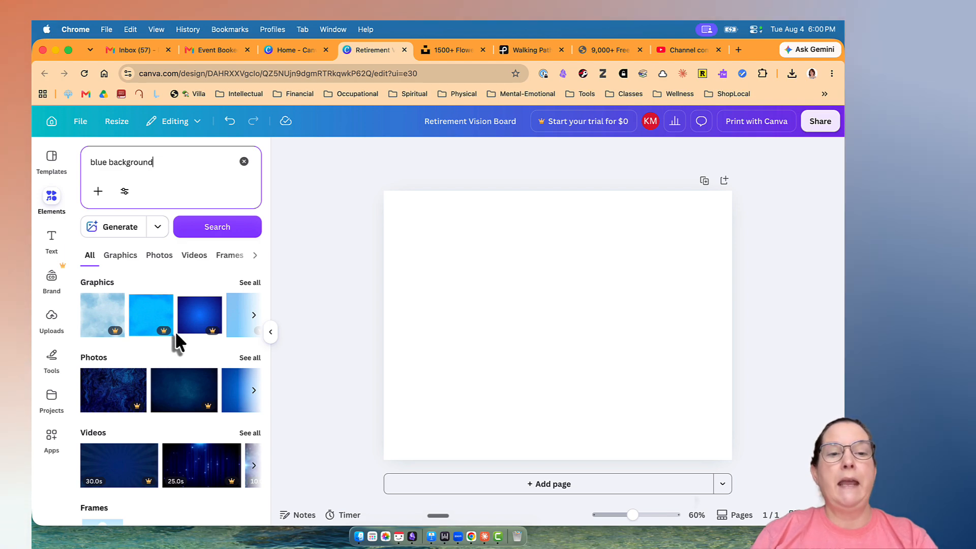
pyautogui.click(249, 282)
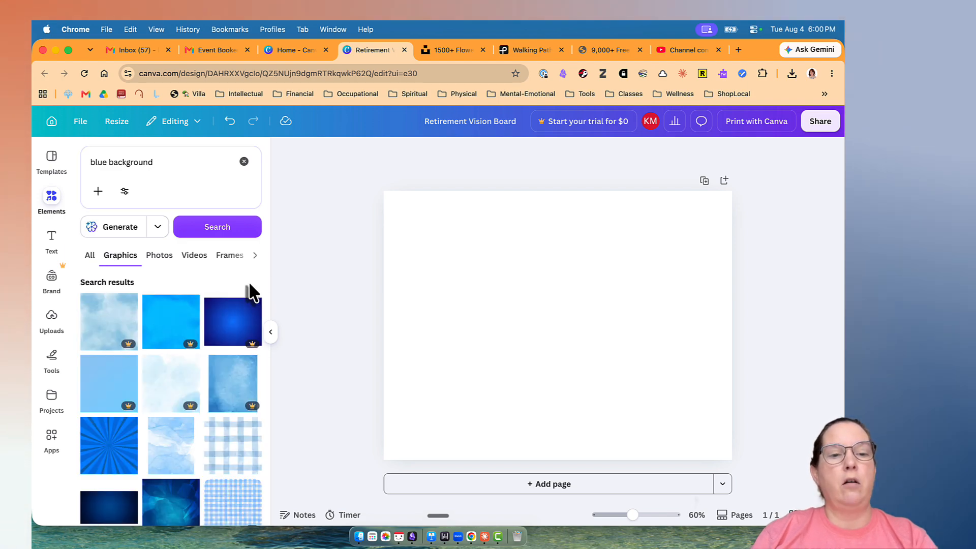
pyautogui.scroll(-3, 228, 407)
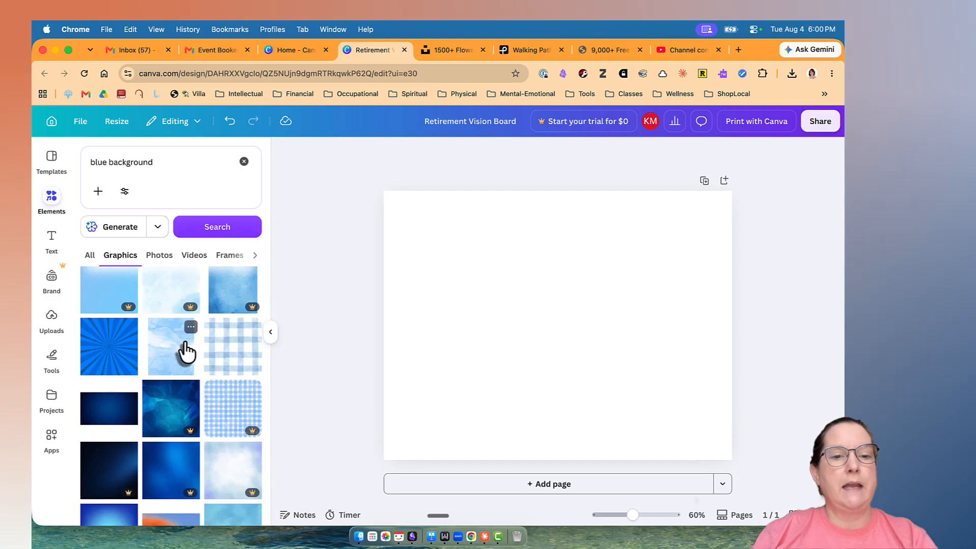
pyautogui.click(180, 356)
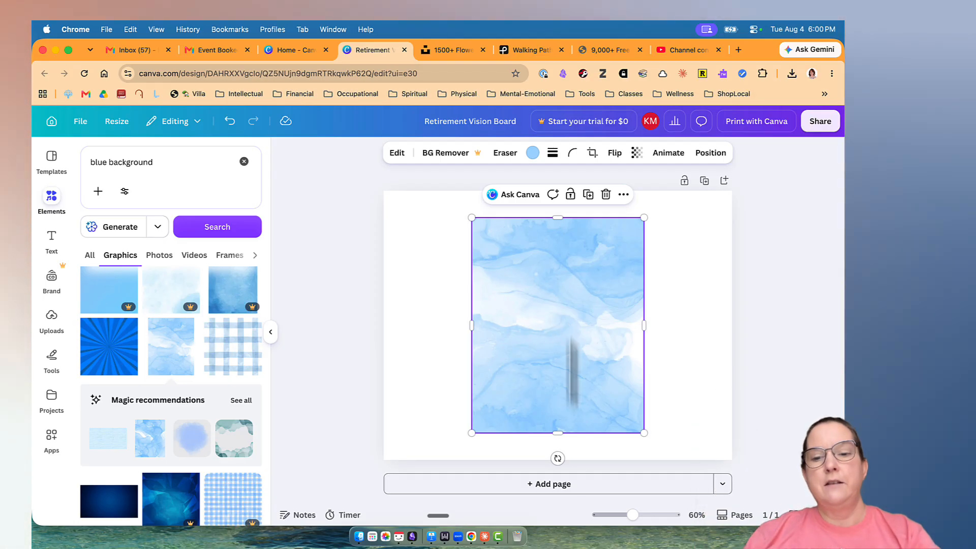
# Rotate the blue marbled graphic 90 degrees into landscape orientation and enlarge it to cover the whole page, leaving it deselected.
pyautogui.moveTo(556, 461); pyautogui.dragTo(681, 327)
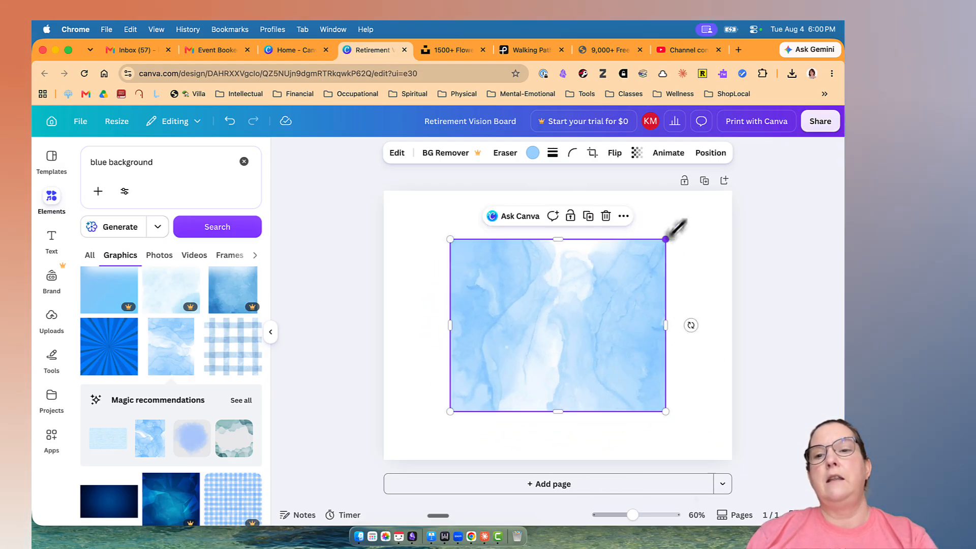
pyautogui.moveTo(667, 239); pyautogui.dragTo(740, 179)
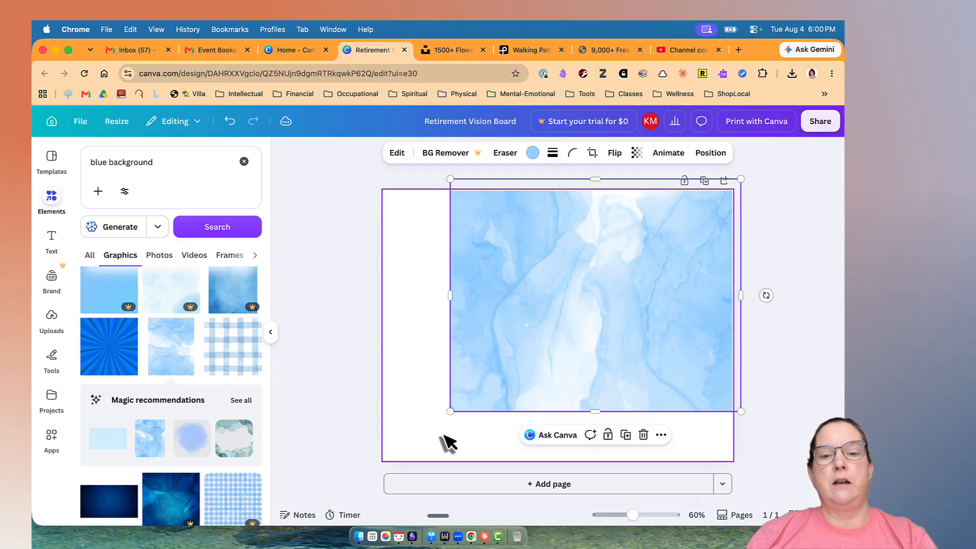
pyautogui.moveTo(444, 414); pyautogui.dragTo(376, 470)
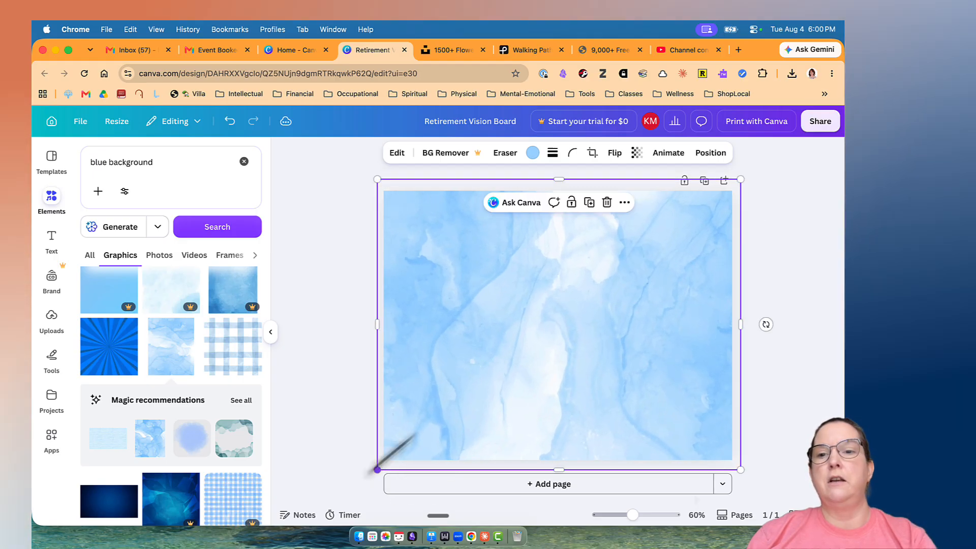
pyautogui.click(772, 335)
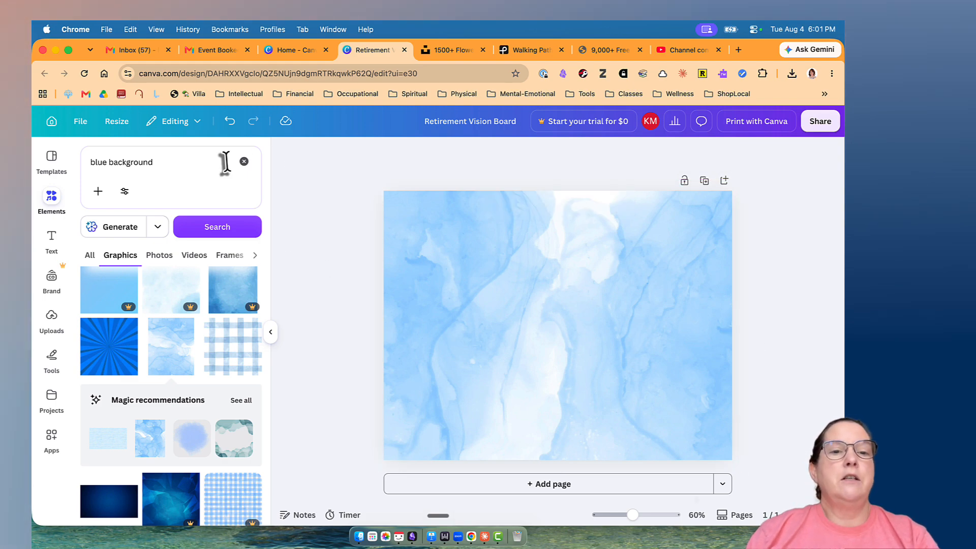
# Search the elements for "frame" and look through the results in the Frames category.
pyautogui.click(180, 162)
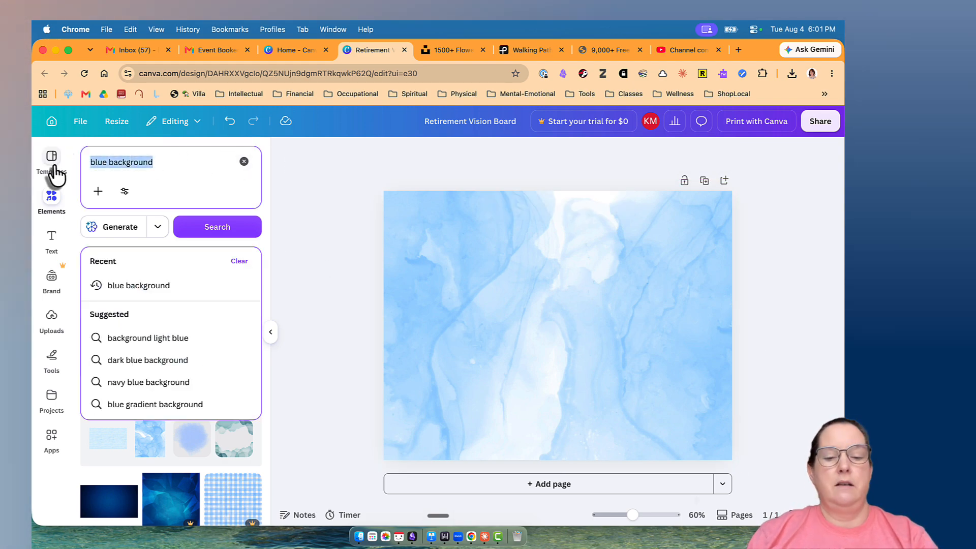
pyautogui.write('tar')
pyautogui.press('BackSpace')
pyautogui.press('BackSpace')
pyautogui.press('BackSpace')
pyautogui.write('f')
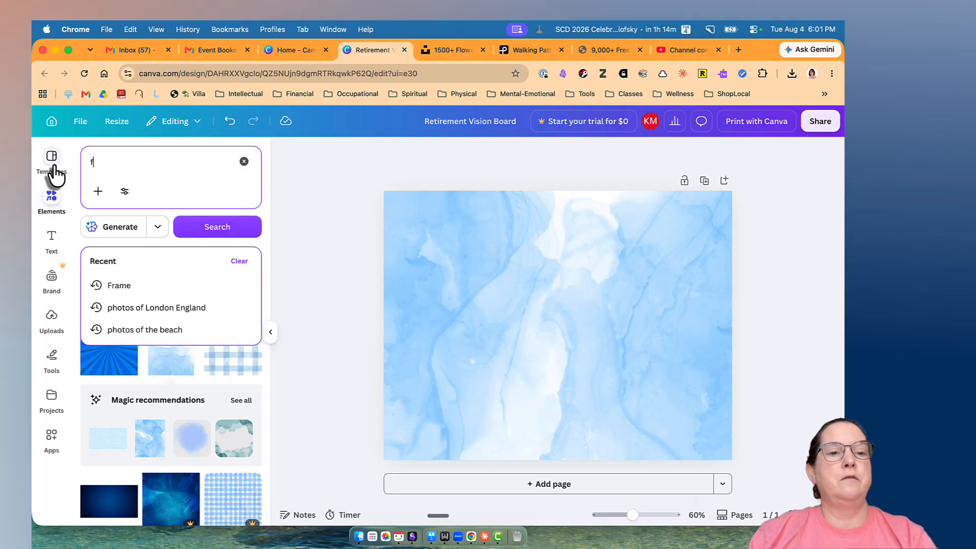
pyautogui.write('rame')
pyautogui.press('Return')
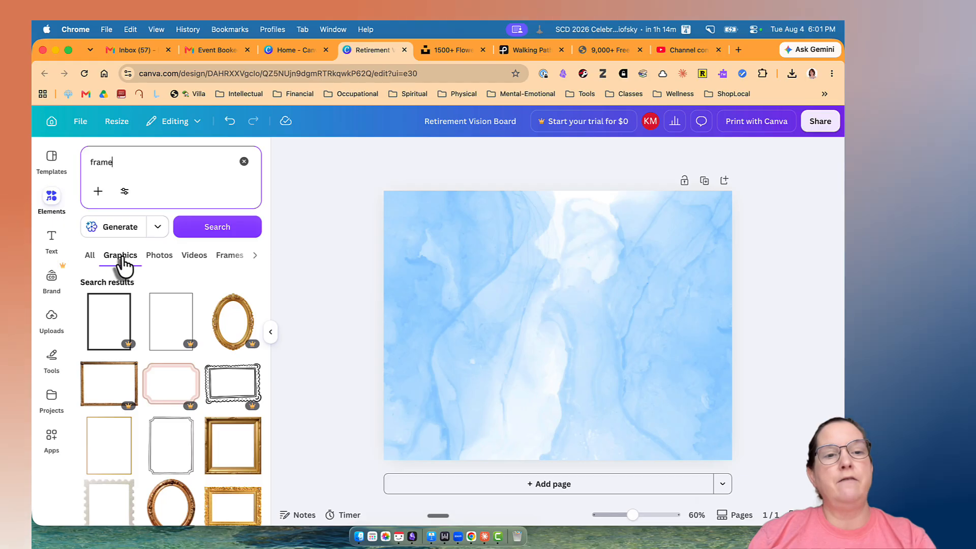
pyautogui.click(230, 259)
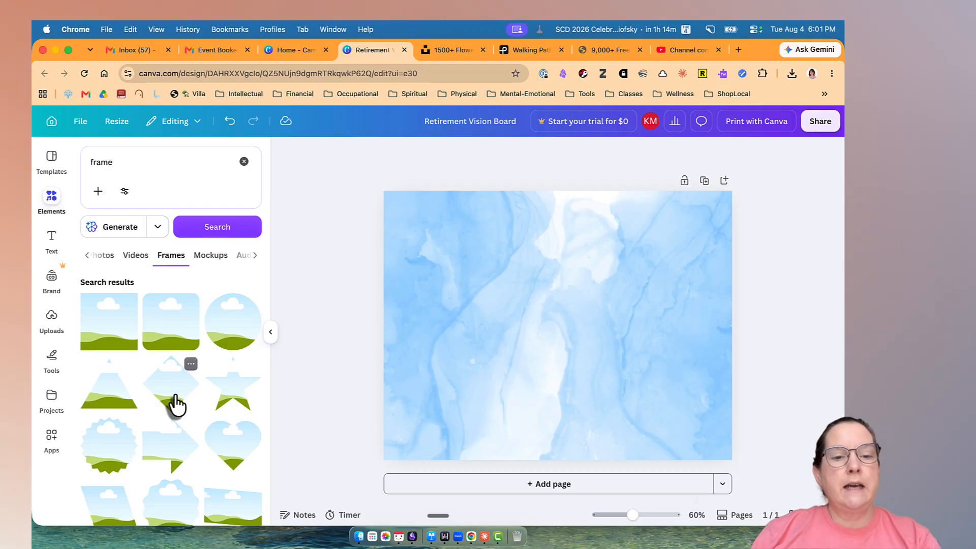
pyautogui.scroll(-3, 173, 404)
pyautogui.scroll(-3, 177, 404)
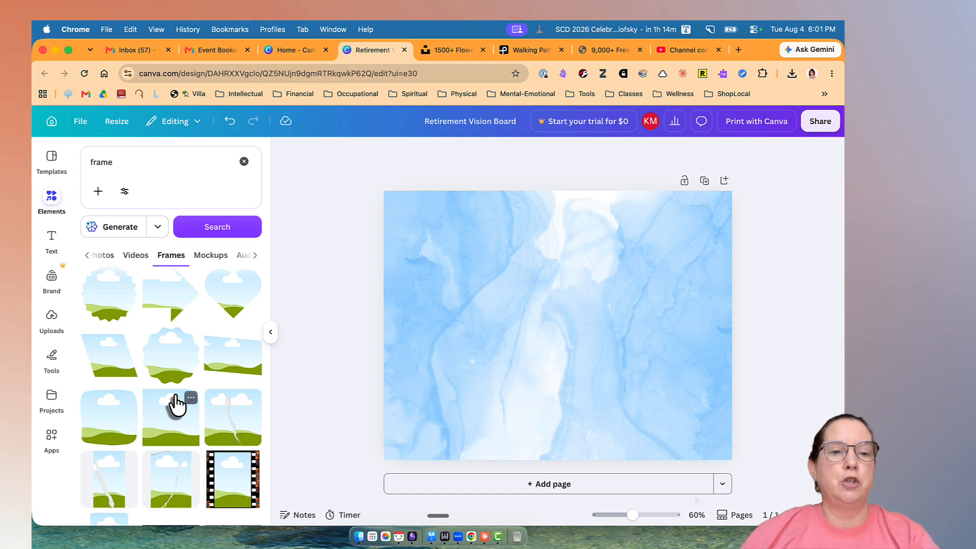
# Search the frames for "fuzzy edge frame" and add the cloud-like frame with a dripping lower edge to the page.
pyautogui.click(92, 162)
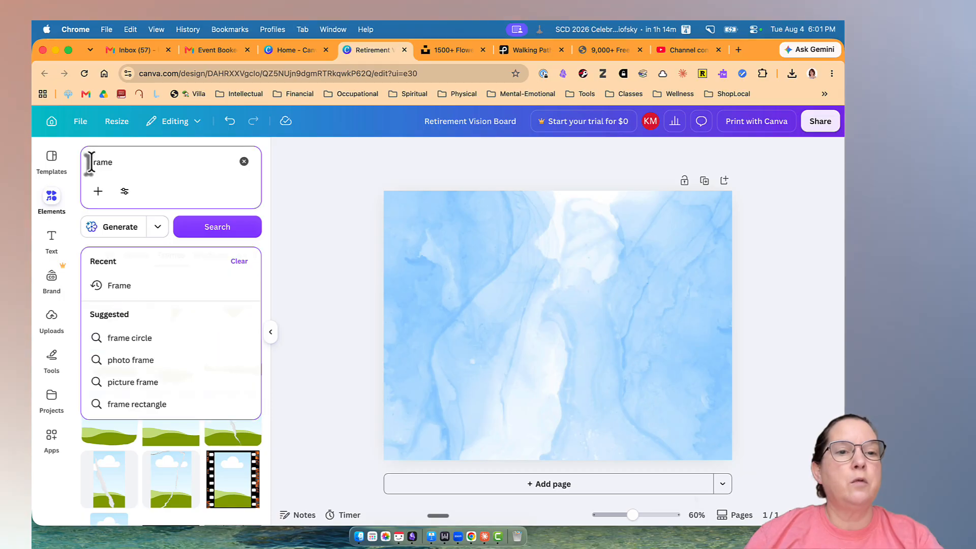
pyautogui.write('fuzzy edge')
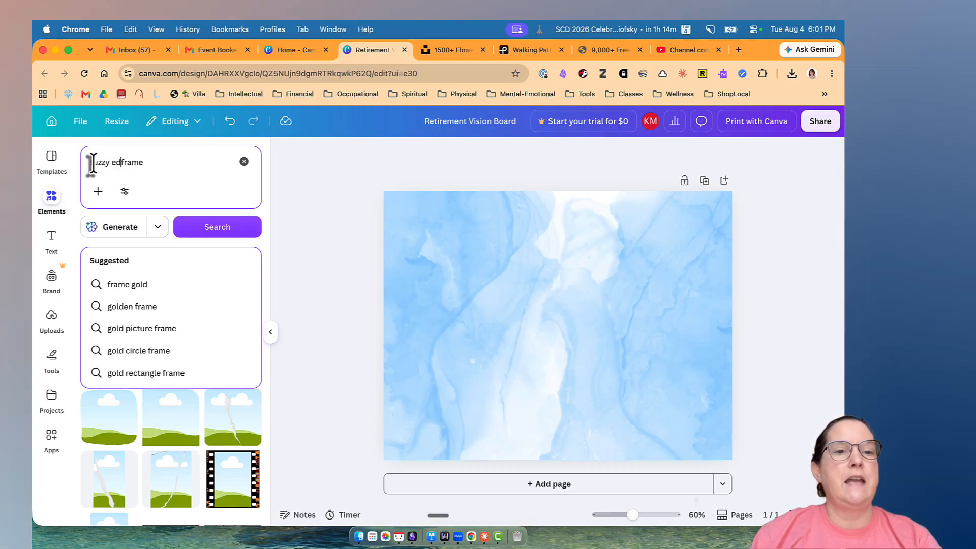
pyautogui.press('Return')
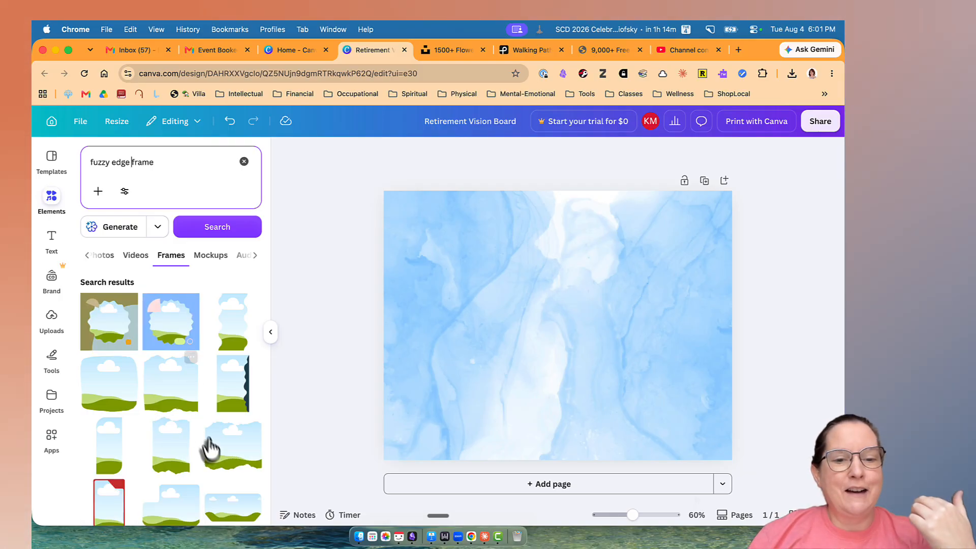
pyautogui.scroll(-3, 224, 450)
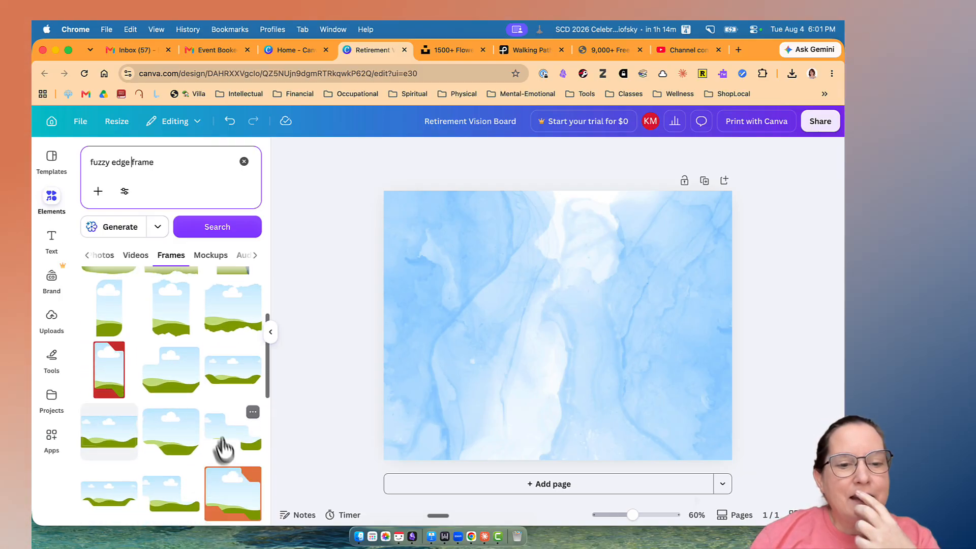
pyautogui.scroll(-5, 223, 440)
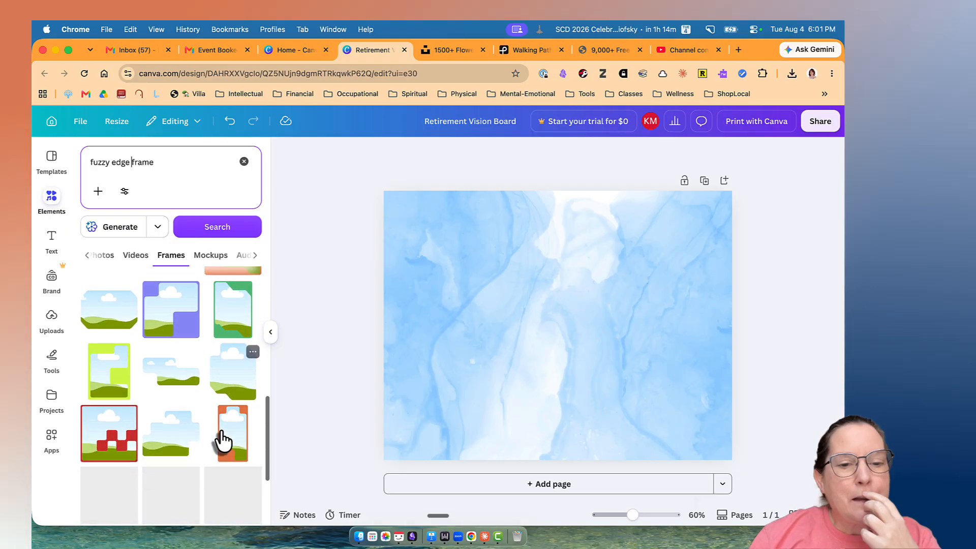
pyautogui.scroll(-2, 223, 441)
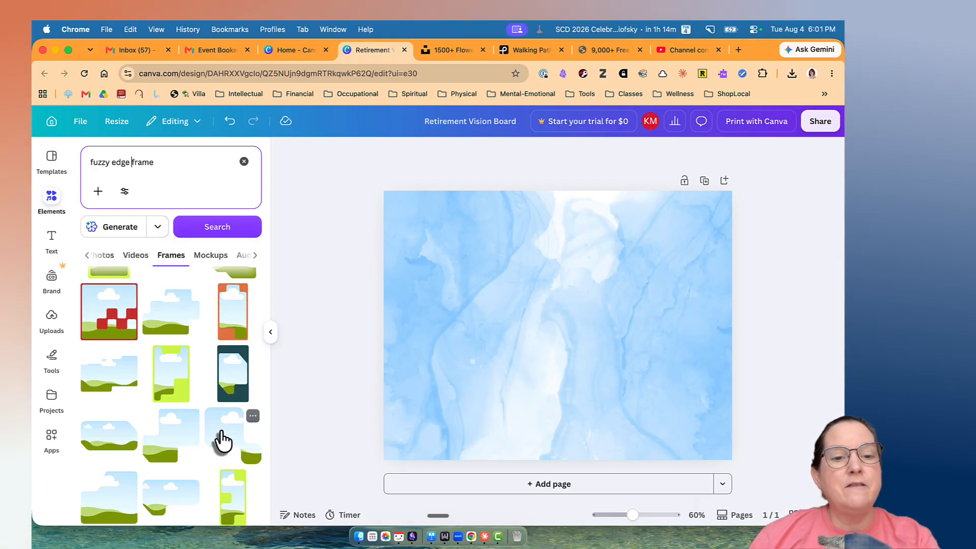
pyautogui.scroll(-2, 224, 439)
pyautogui.scroll(-10, 222, 439)
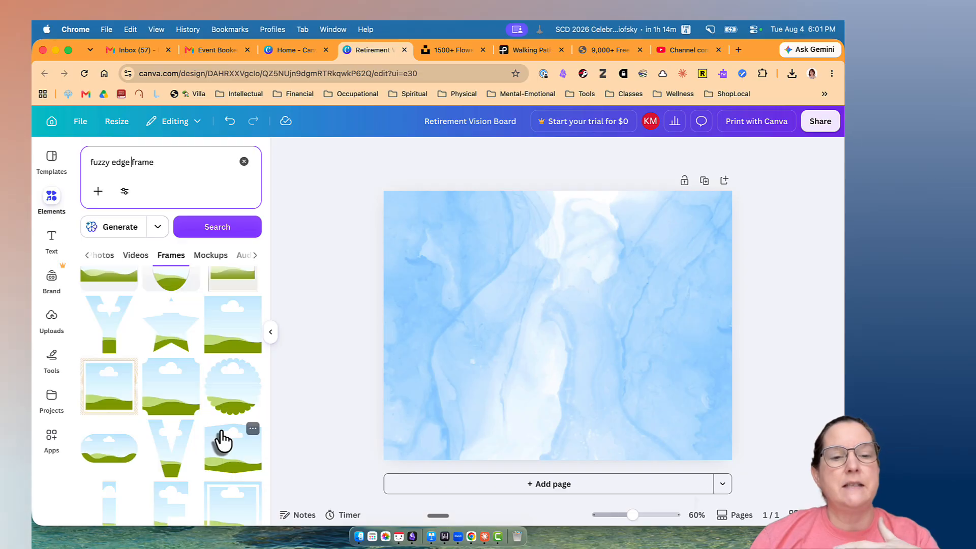
pyautogui.scroll(-5, 222, 439)
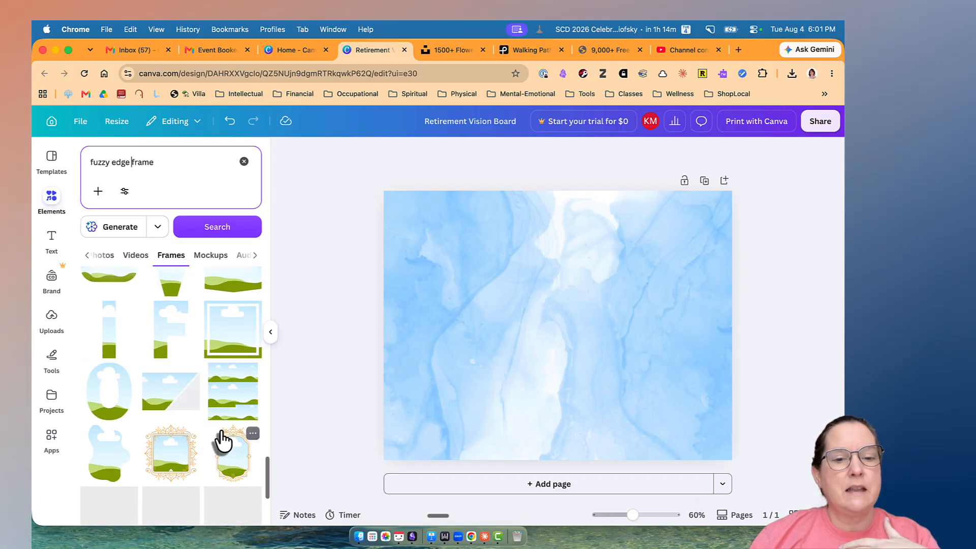
pyautogui.scroll(-3, 223, 440)
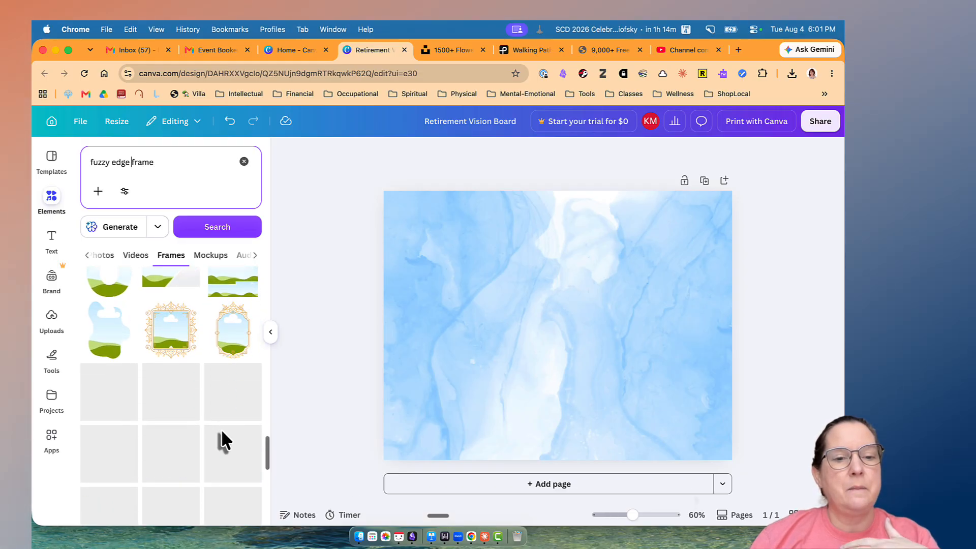
pyautogui.scroll(-2, 222, 441)
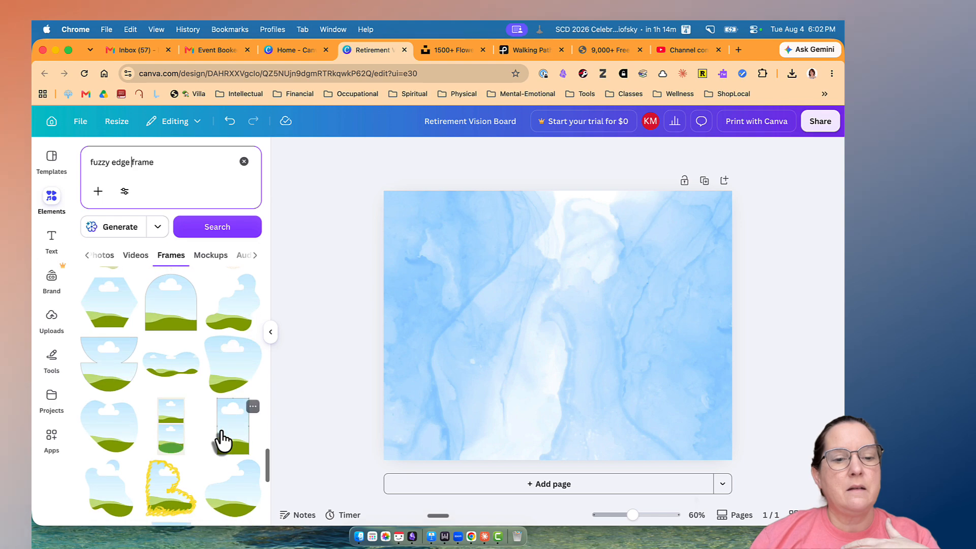
pyautogui.scroll(-3, 223, 440)
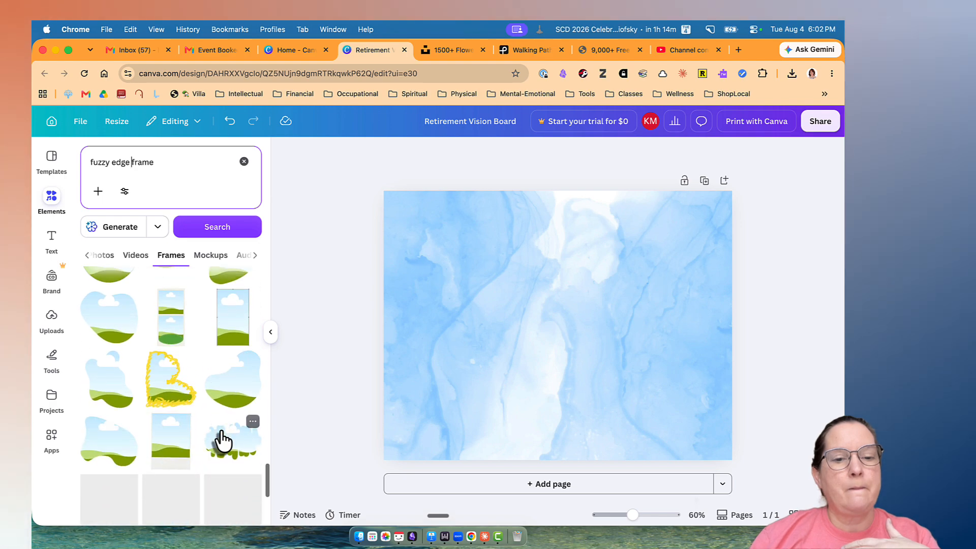
pyautogui.scroll(-1, 222, 440)
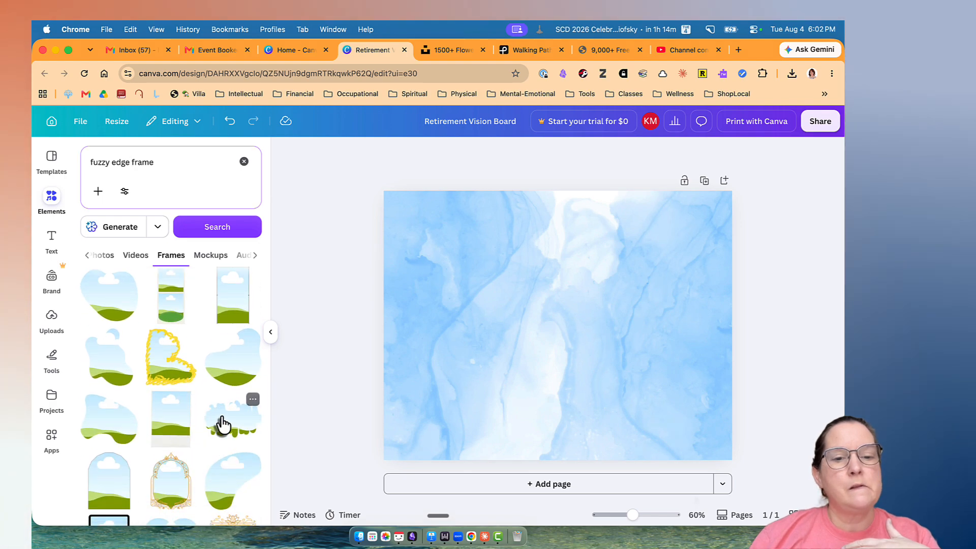
pyautogui.click(222, 424)
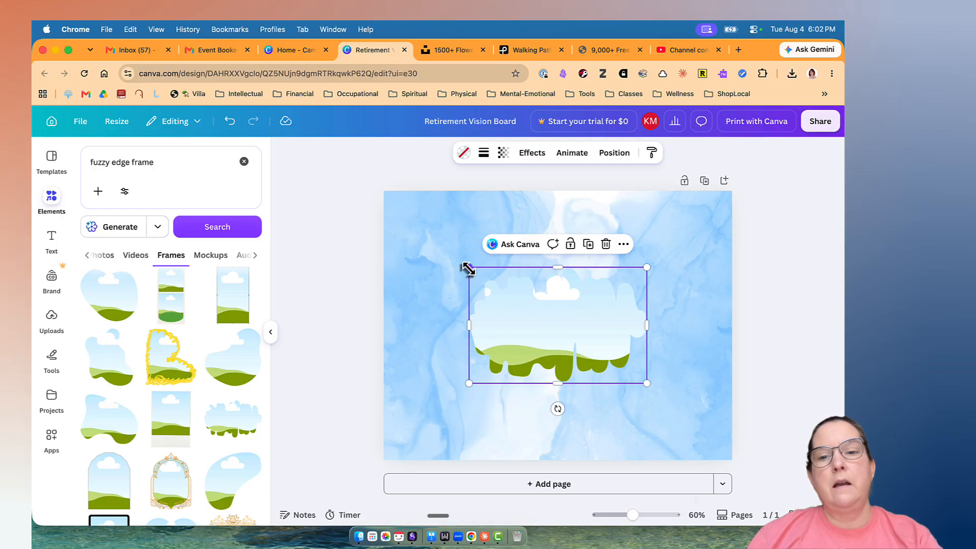
# Enlarge the dripping-edge frame until it spans the page's width, and tilt it slightly counterclockwise.
pyautogui.moveTo(468, 269); pyautogui.dragTo(365, 206)
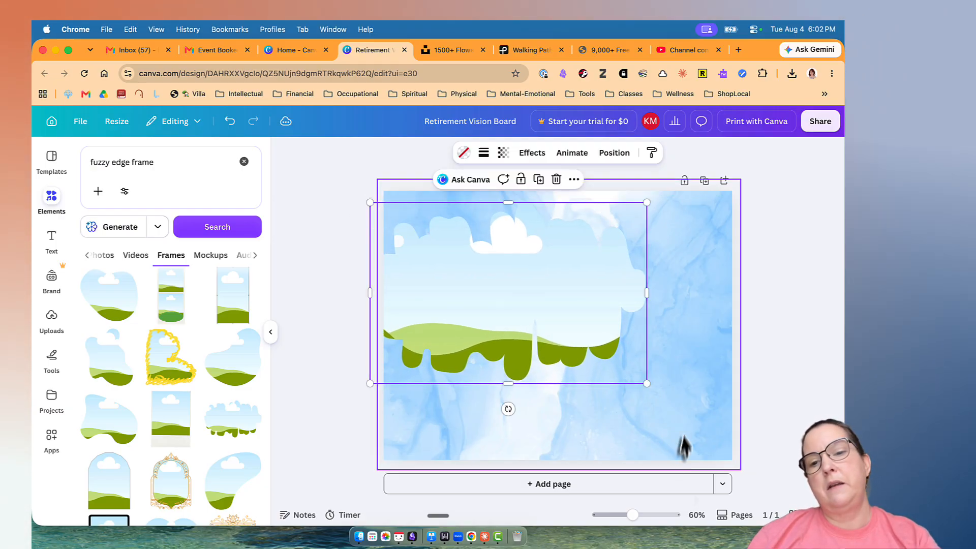
pyautogui.moveTo(647, 384); pyautogui.dragTo(762, 460)
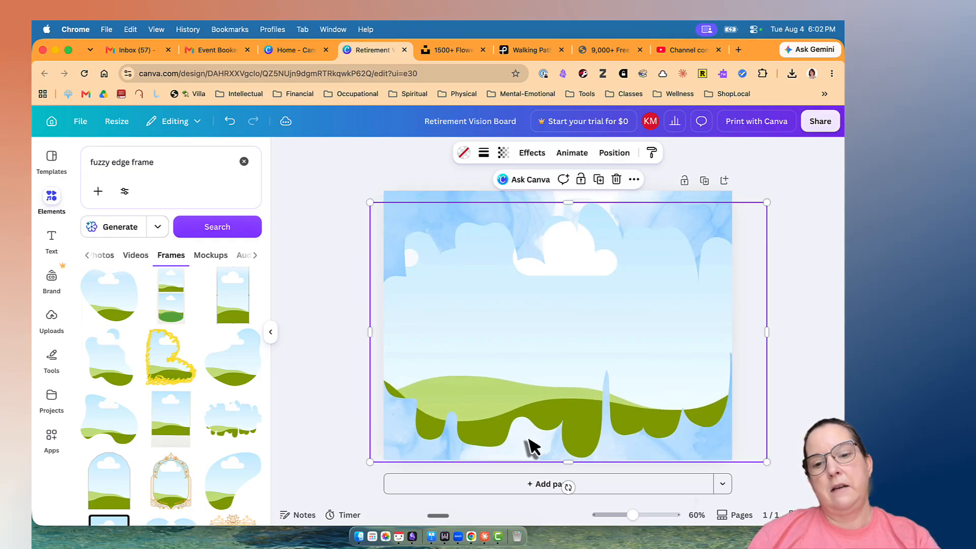
pyautogui.moveTo(569, 486); pyautogui.dragTo(588, 485)
# Search the elements for "sandy background" and limit the results to graphics.
pyautogui.click(158, 164)
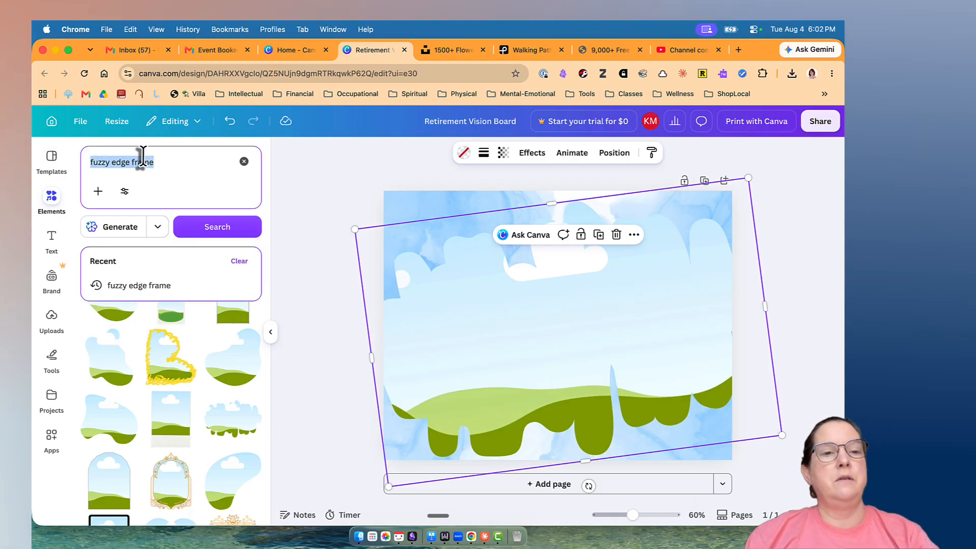
pyautogui.write('tann bac')
pyautogui.press('BackSpace')
pyautogui.press('BackSpace')
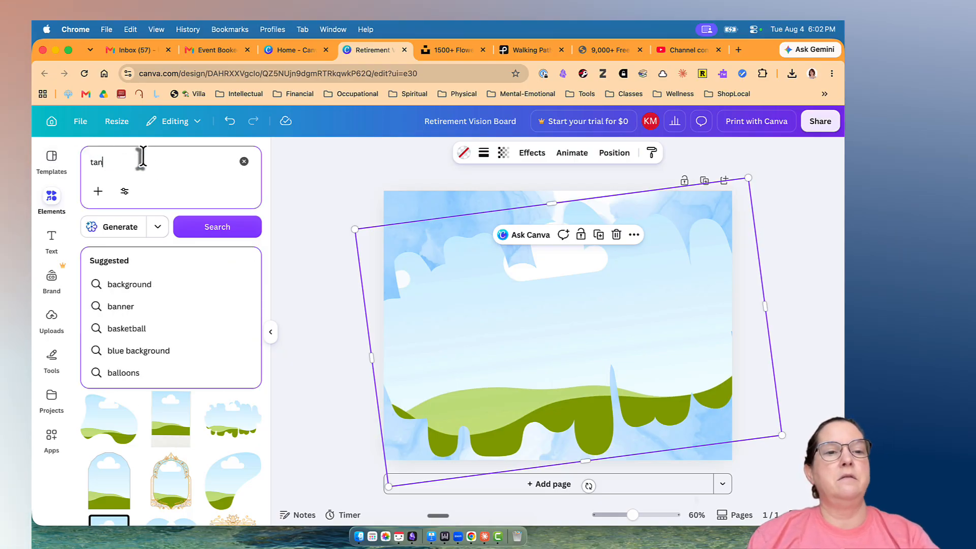
pyautogui.press('BackSpace')
pyautogui.press('BackSpace')
pyautogui.press('BackSpace')
pyautogui.write('sandy bac')
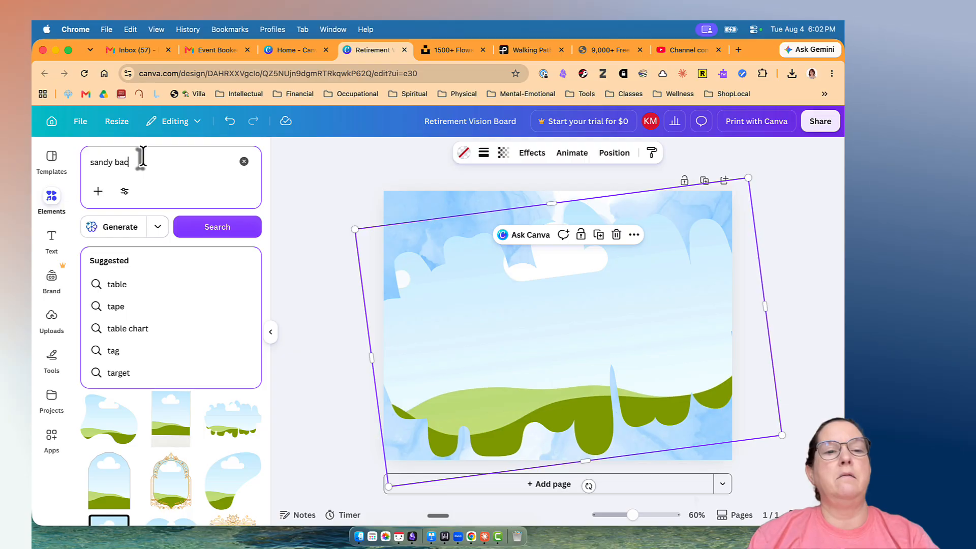
pyautogui.write('kground')
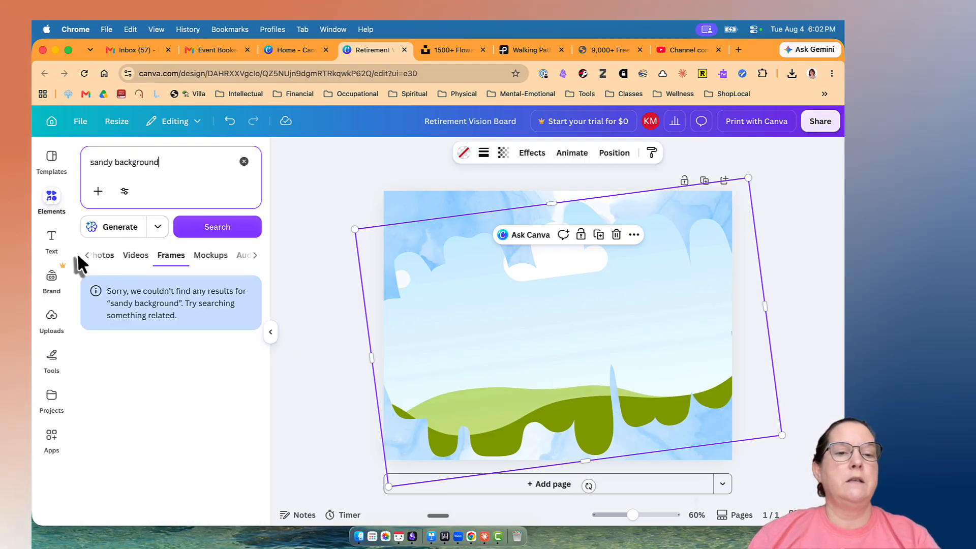
pyautogui.click(86, 255)
pyautogui.click(121, 259)
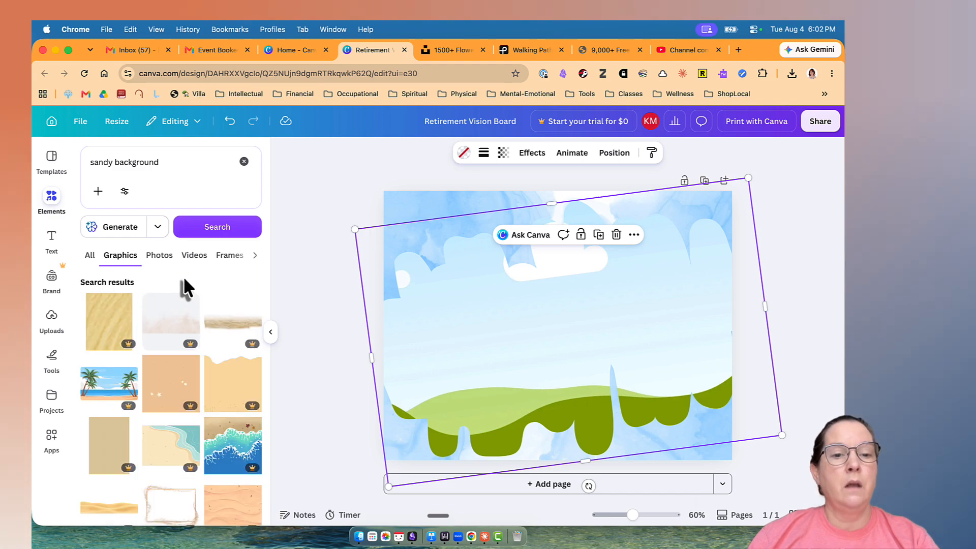
# Look through the sandy background graphics for a suitable sand texture, and switch the results to all element types.
pyautogui.scroll(-2, 175, 379)
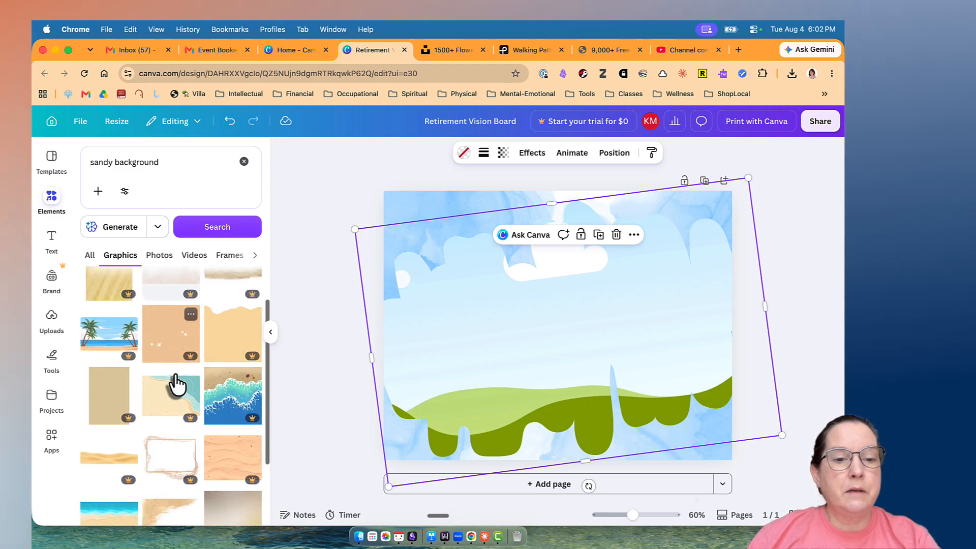
pyautogui.scroll(-4, 175, 383)
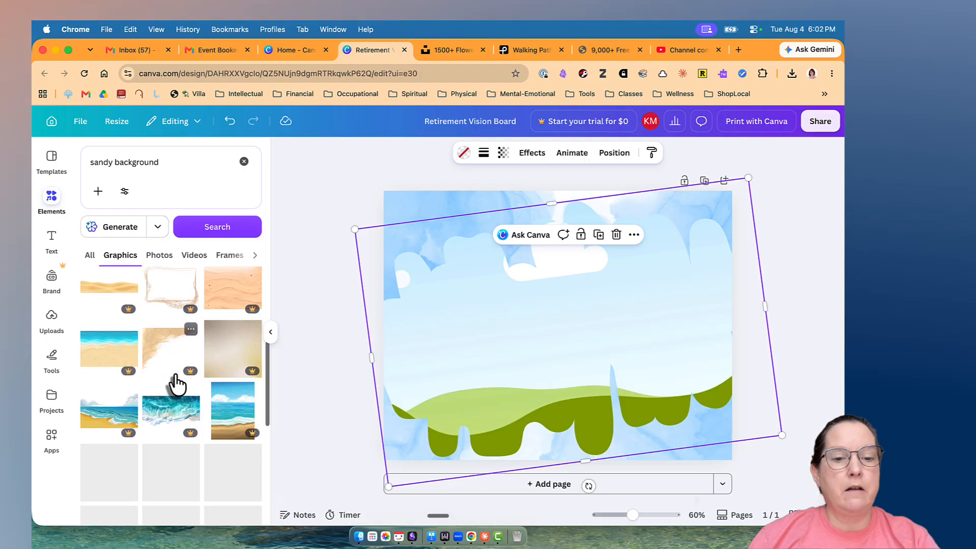
pyautogui.scroll(-3, 175, 384)
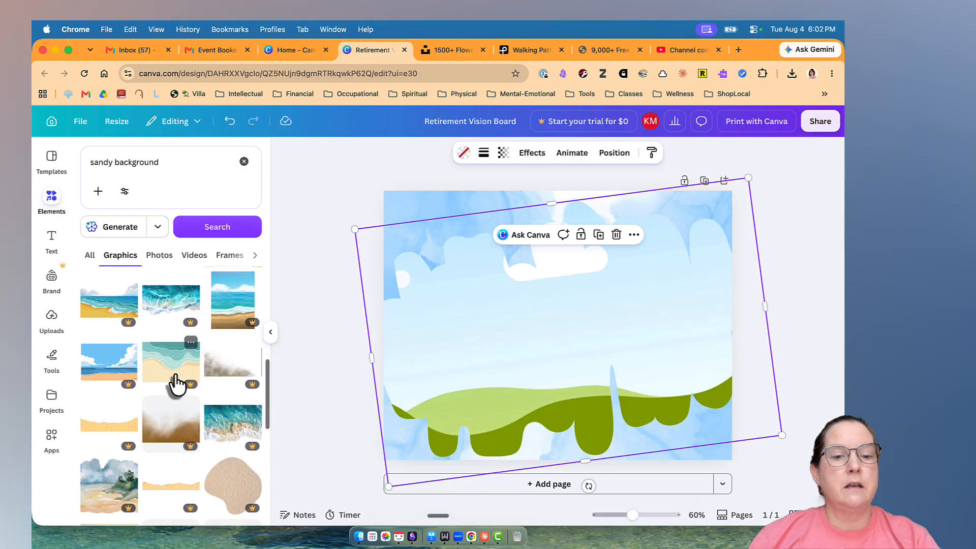
pyautogui.scroll(-5, 174, 383)
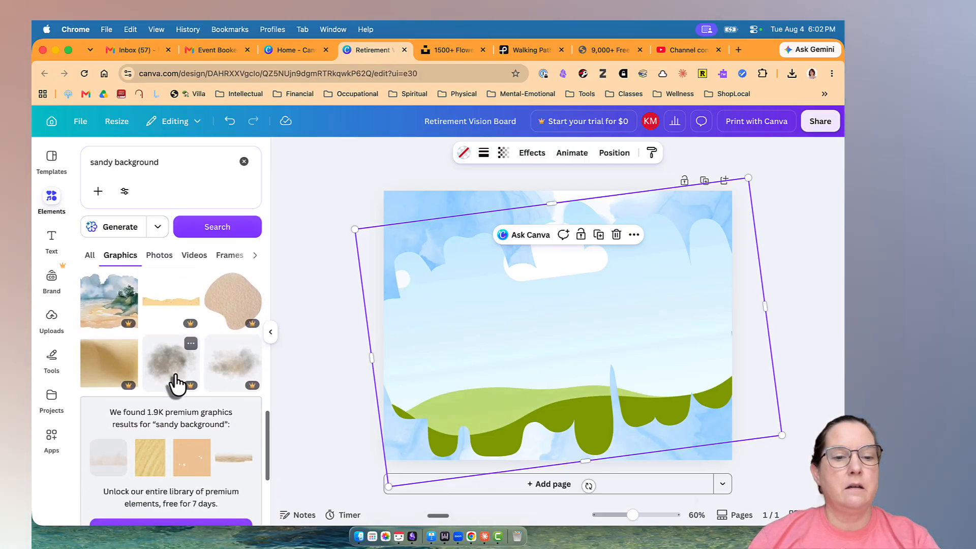
pyautogui.scroll(-5, 175, 384)
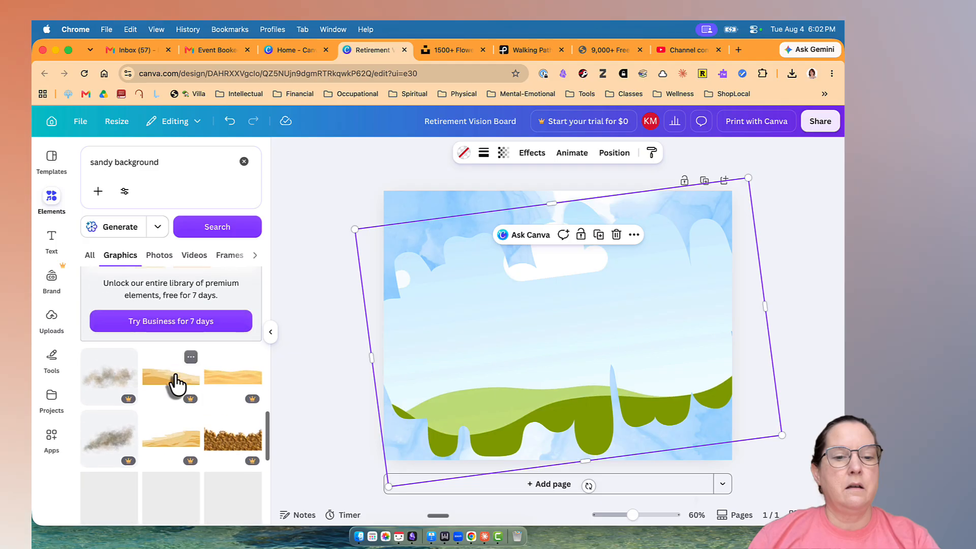
pyautogui.scroll(-2, 175, 384)
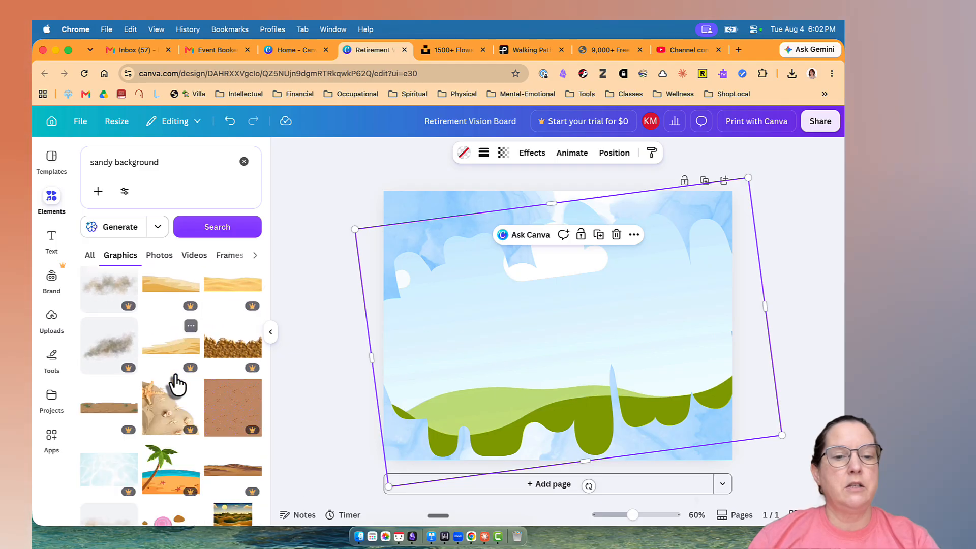
pyautogui.scroll(-2, 175, 384)
pyautogui.scroll(-4, 175, 382)
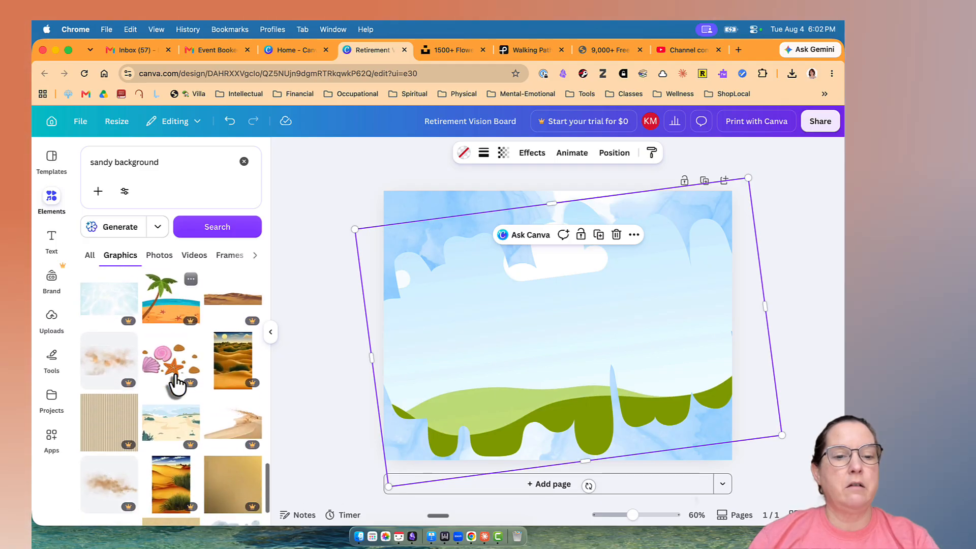
pyautogui.scroll(-3, 175, 384)
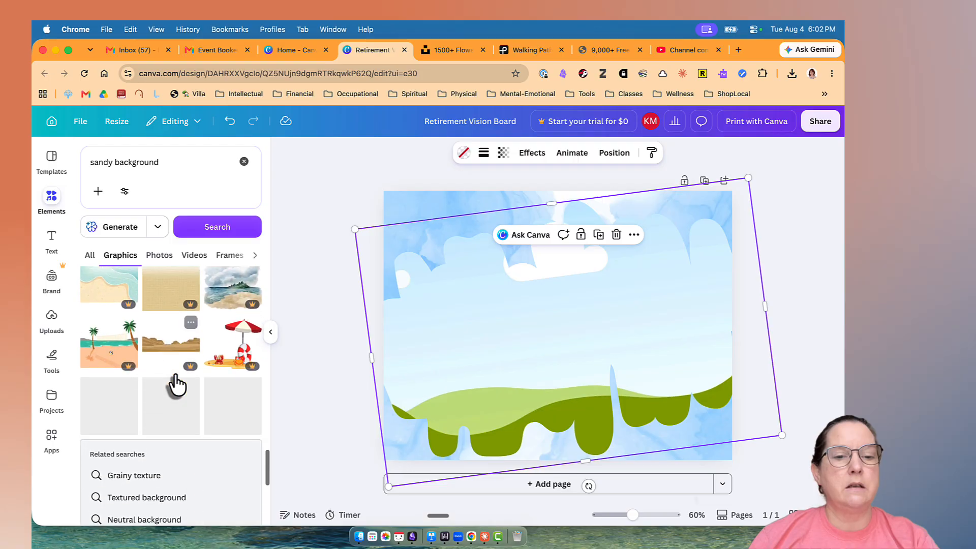
pyautogui.scroll(-2, 175, 383)
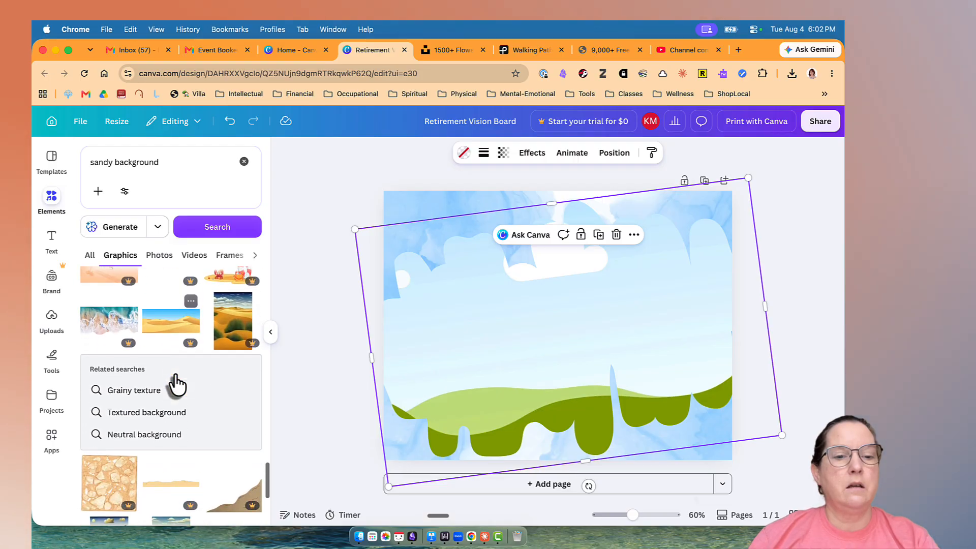
pyautogui.scroll(-5, 175, 382)
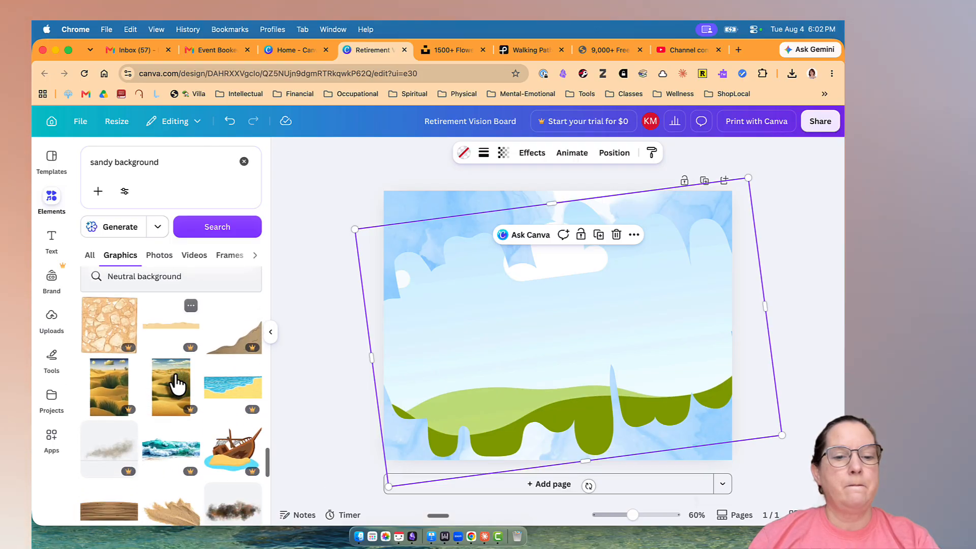
pyautogui.scroll(-2, 174, 382)
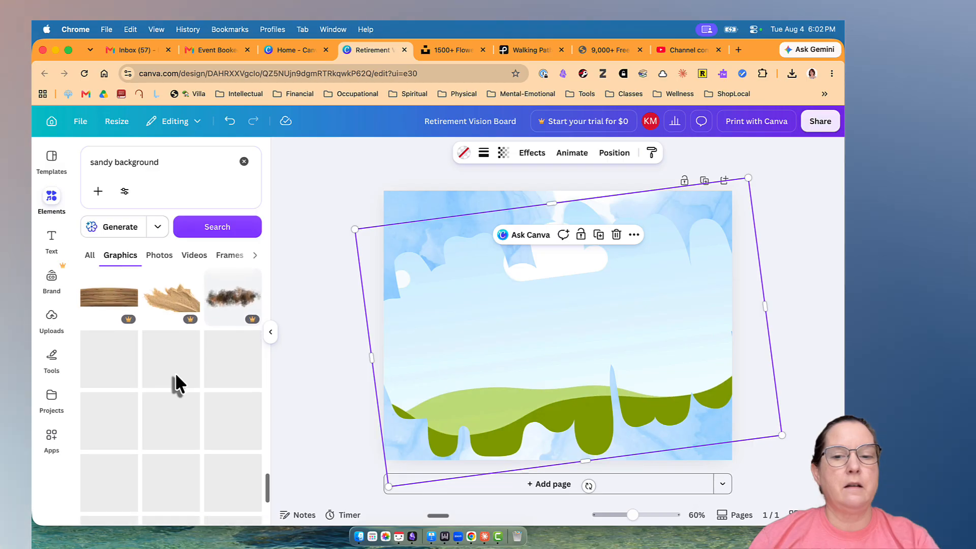
pyautogui.scroll(-3, 175, 383)
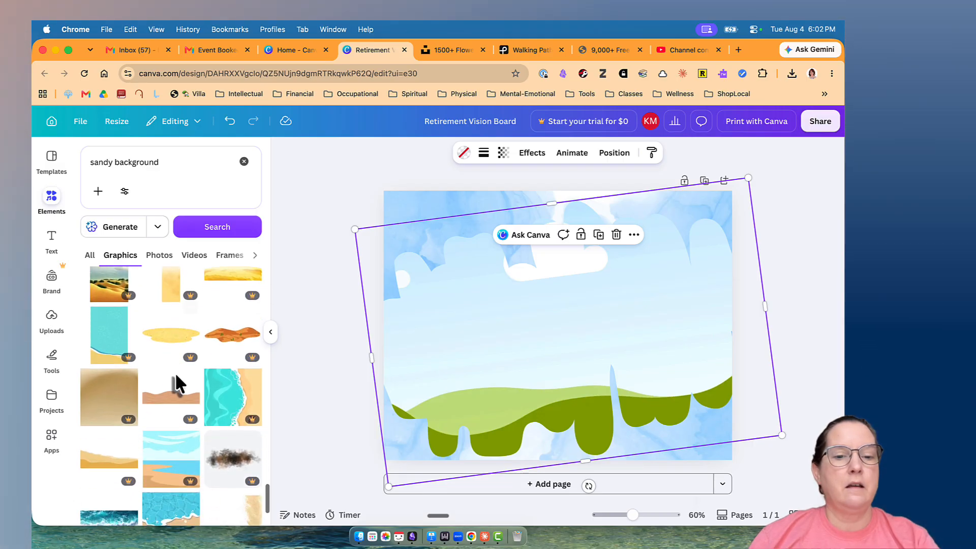
pyautogui.scroll(-3, 174, 384)
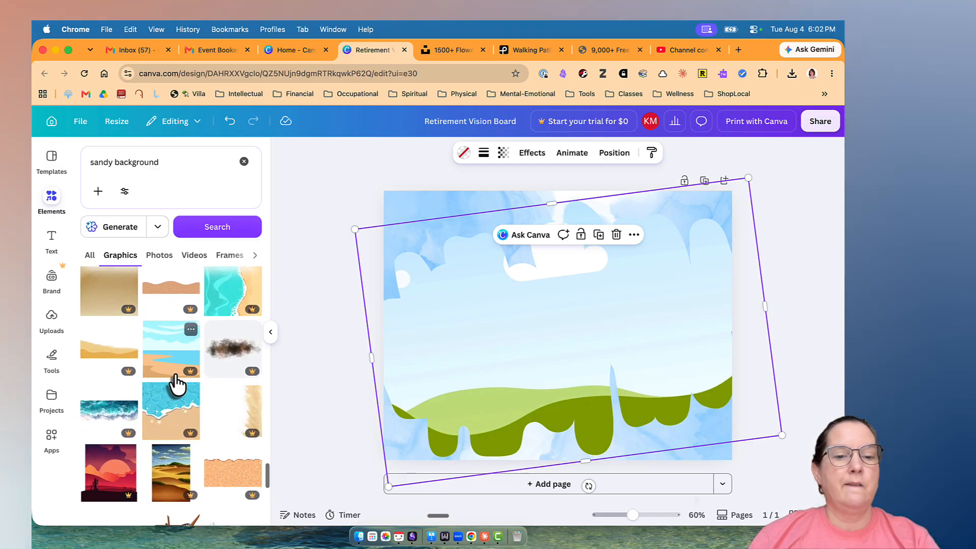
pyautogui.scroll(-5, 175, 383)
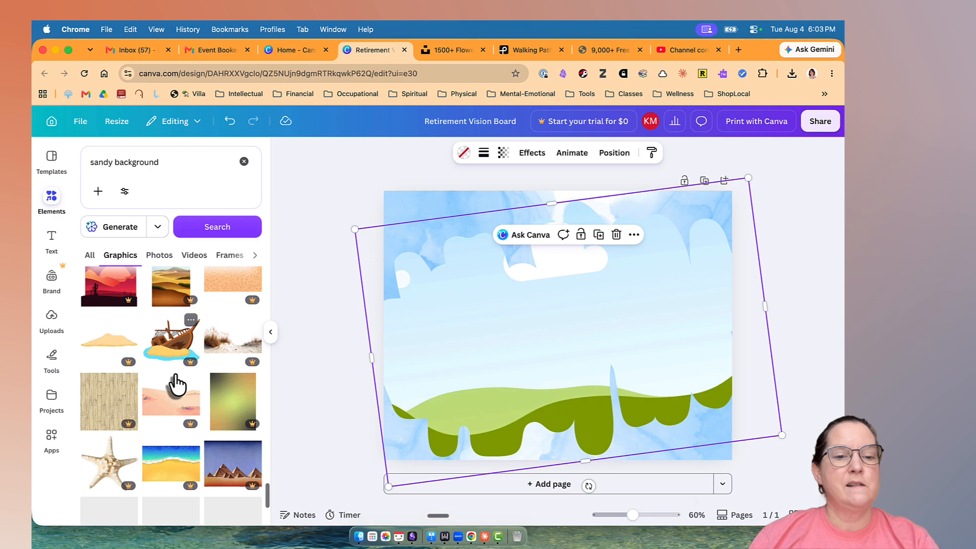
pyautogui.click(91, 258)
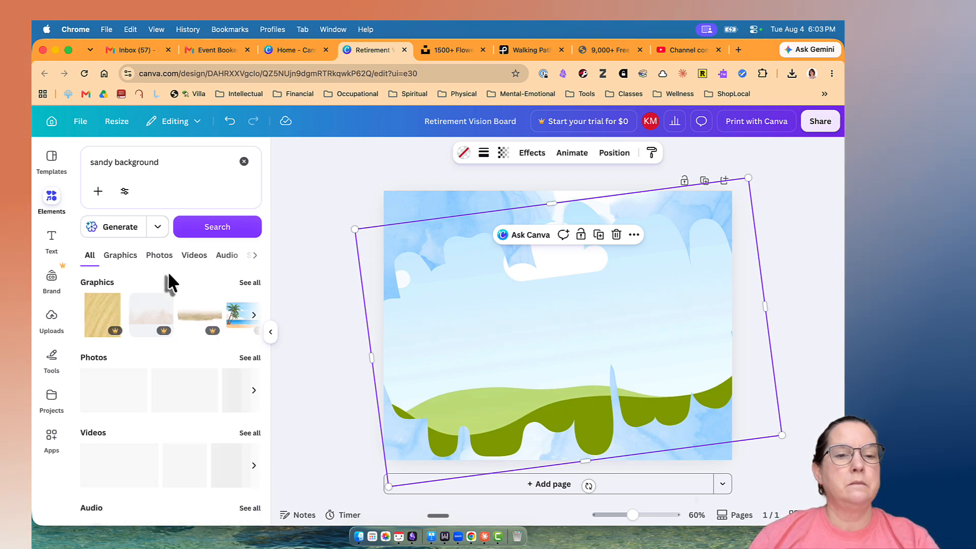
# Find a plain golden sand texture among the sandy background photos and fill the dripping-edge frame with it.
pyautogui.click(250, 359)
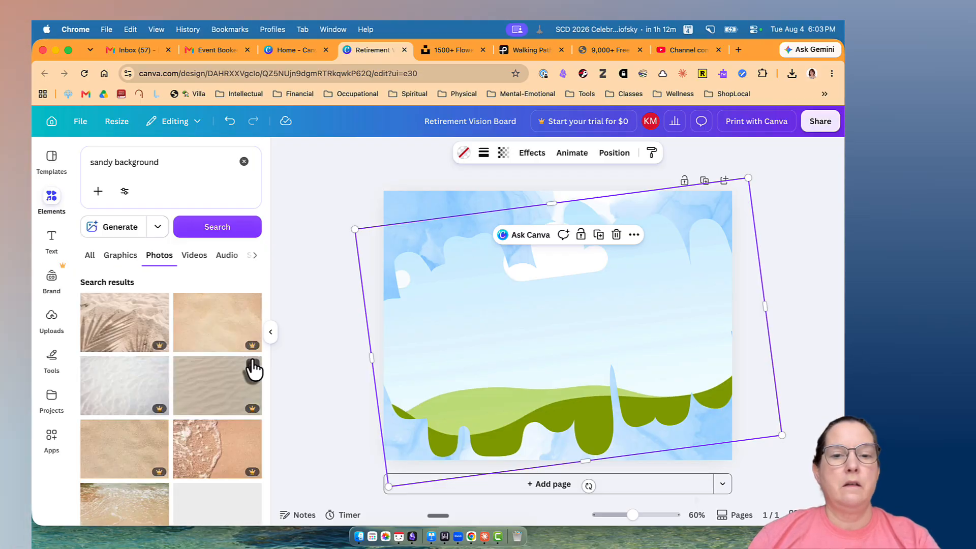
pyautogui.scroll(-3, 217, 404)
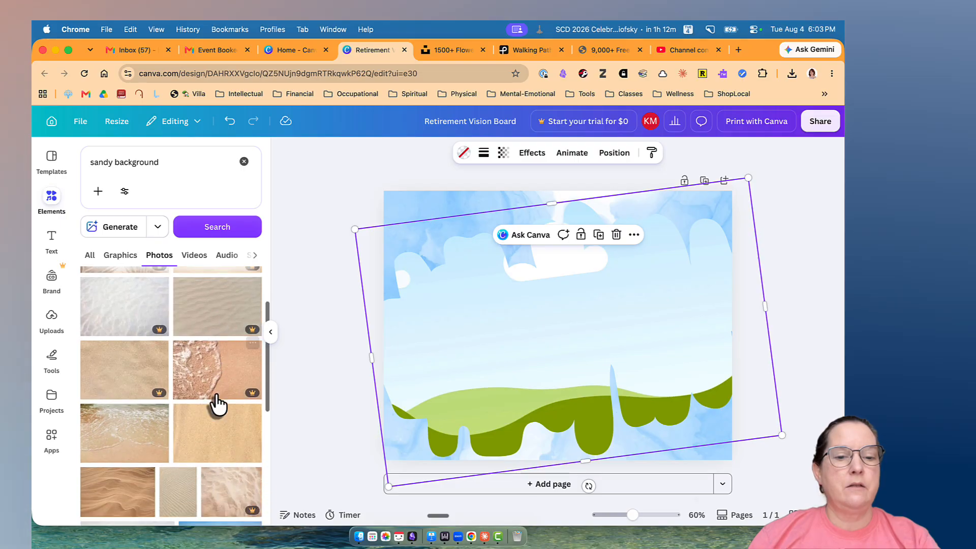
pyautogui.click(210, 397)
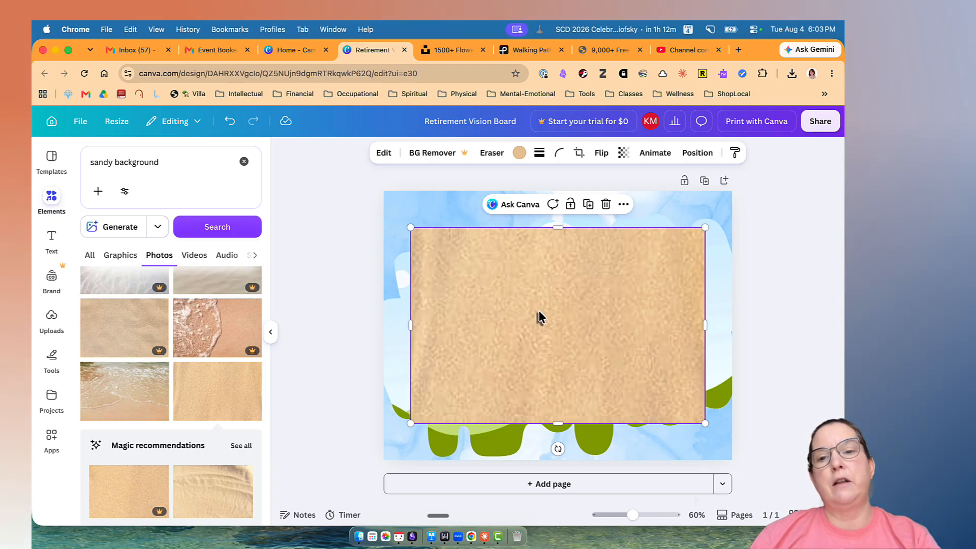
pyautogui.moveTo(538, 312); pyautogui.dragTo(527, 326)
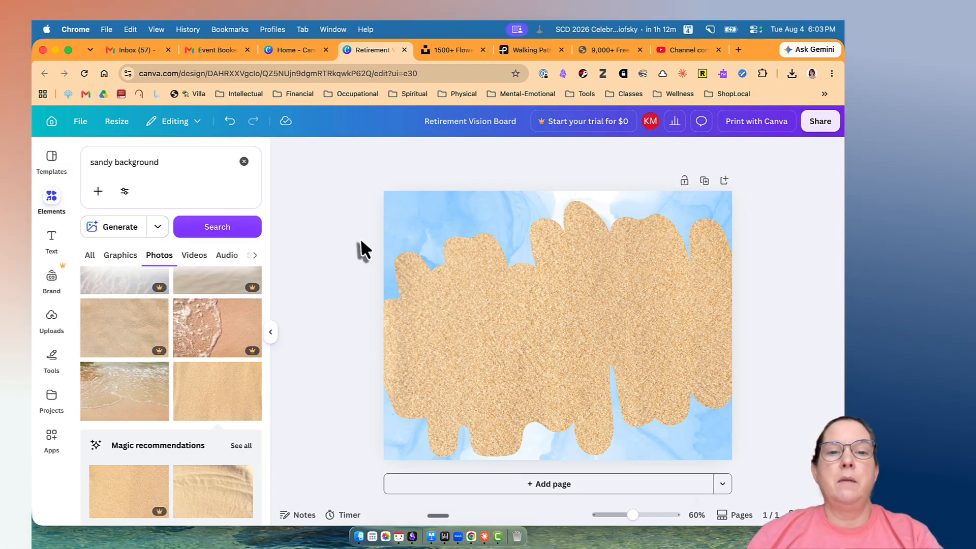
# Enlarge the sand-filled frame beyond the page's edges so the sand covers nearly the whole page.
pyautogui.click(447, 311)
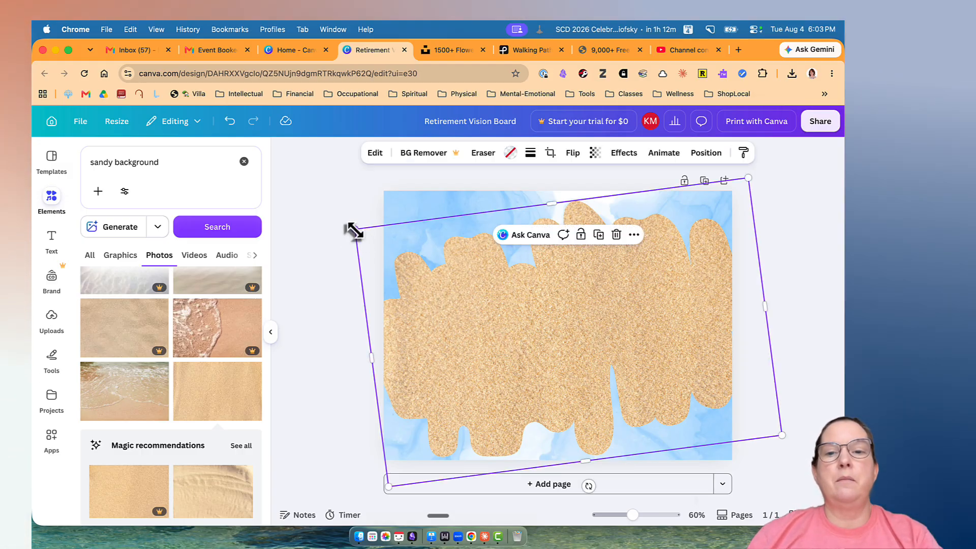
pyautogui.moveTo(355, 231); pyautogui.dragTo(288, 205)
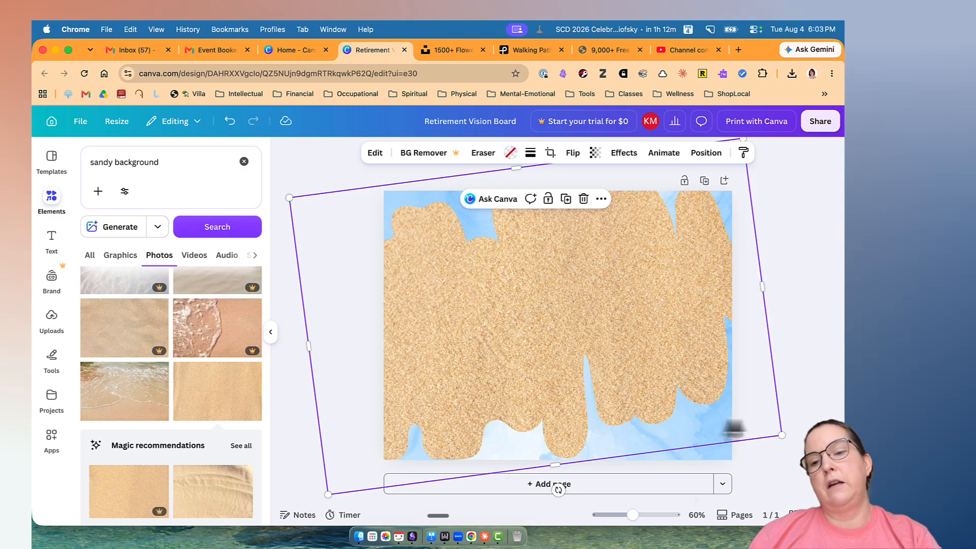
pyautogui.moveTo(780, 435); pyautogui.dragTo(827, 462)
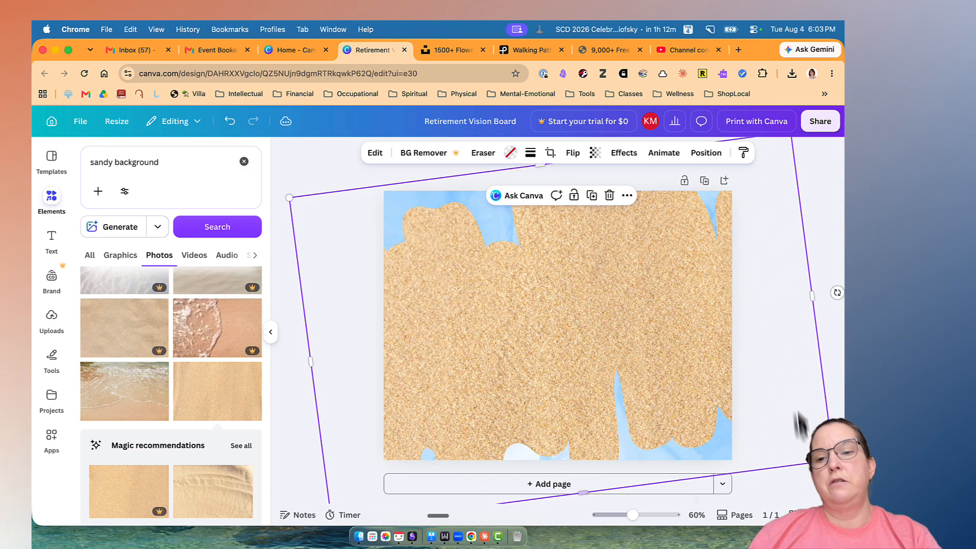
pyautogui.click(785, 372)
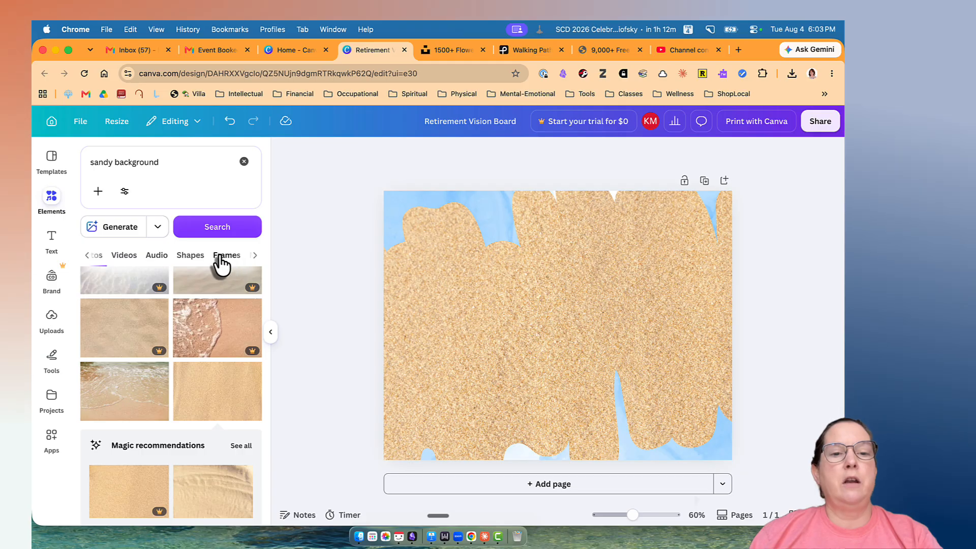
# Search the elements for "letter frames" and limit the results to frames.
pyautogui.click(220, 257)
pyautogui.click(244, 161)
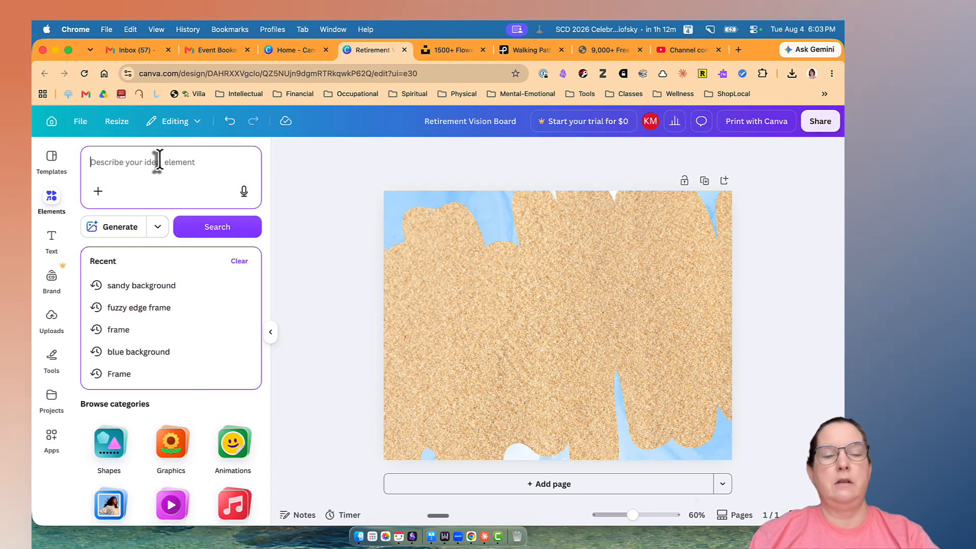
pyautogui.write('letter frames')
pyautogui.press('Return')
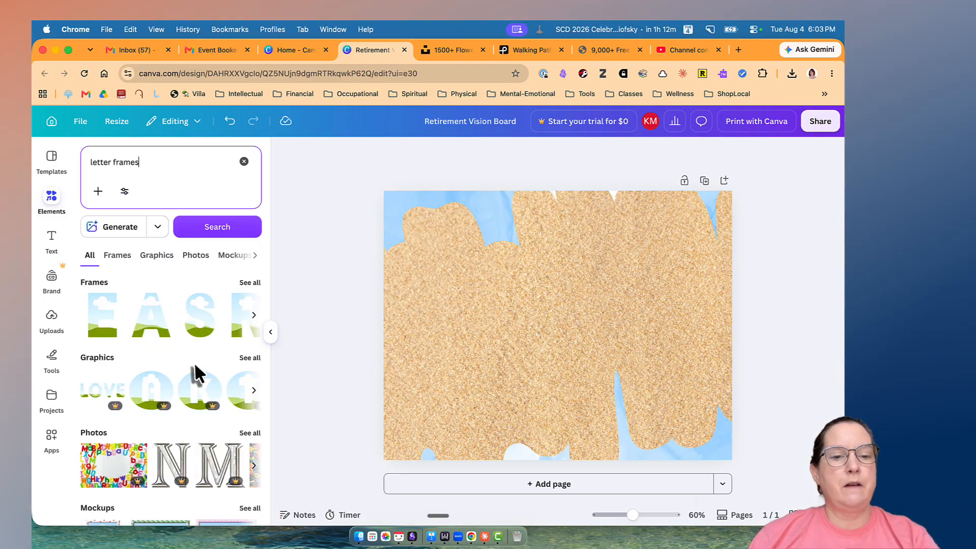
pyautogui.click(250, 357)
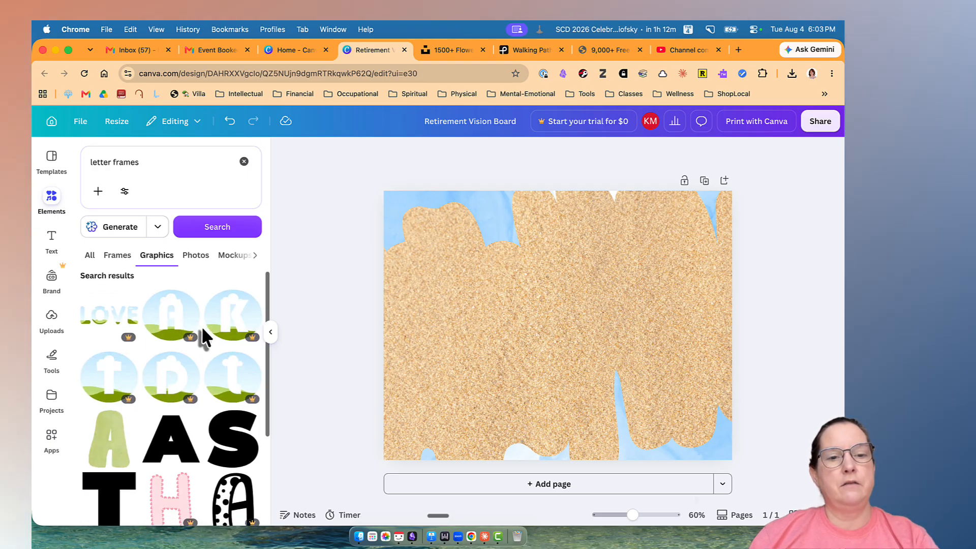
pyautogui.scroll(-5, 202, 330)
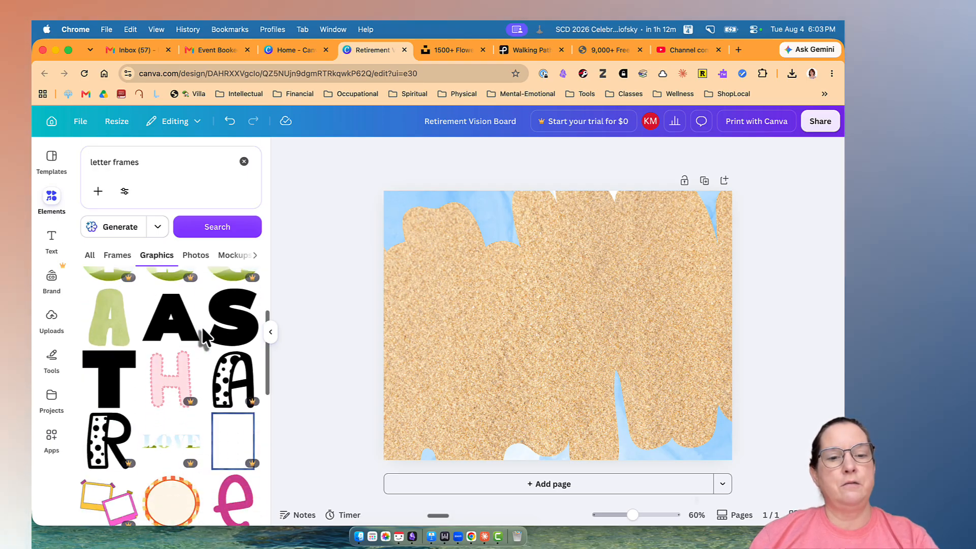
pyautogui.click(121, 261)
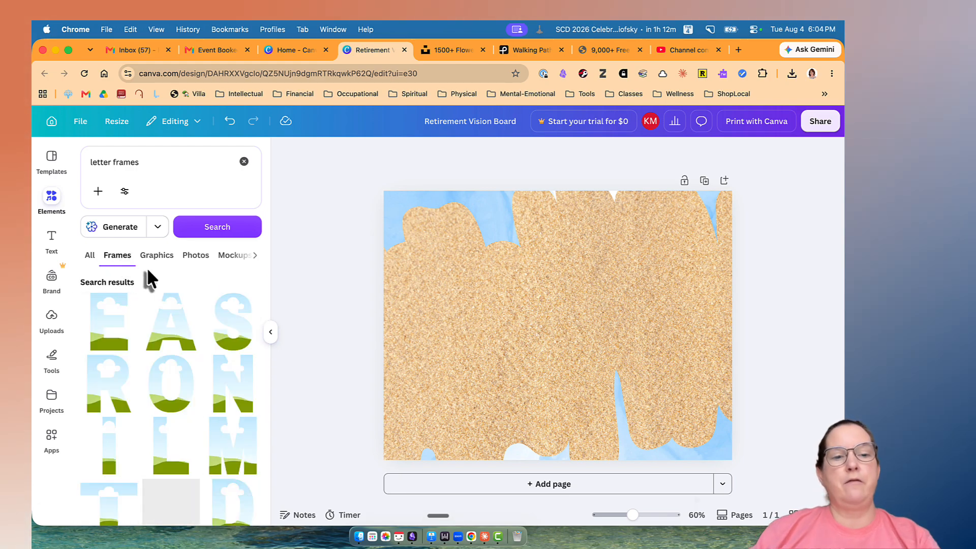
# Add the letter frames R, E and T and line them up in a row starting at the page's left edge.
pyautogui.click(113, 402)
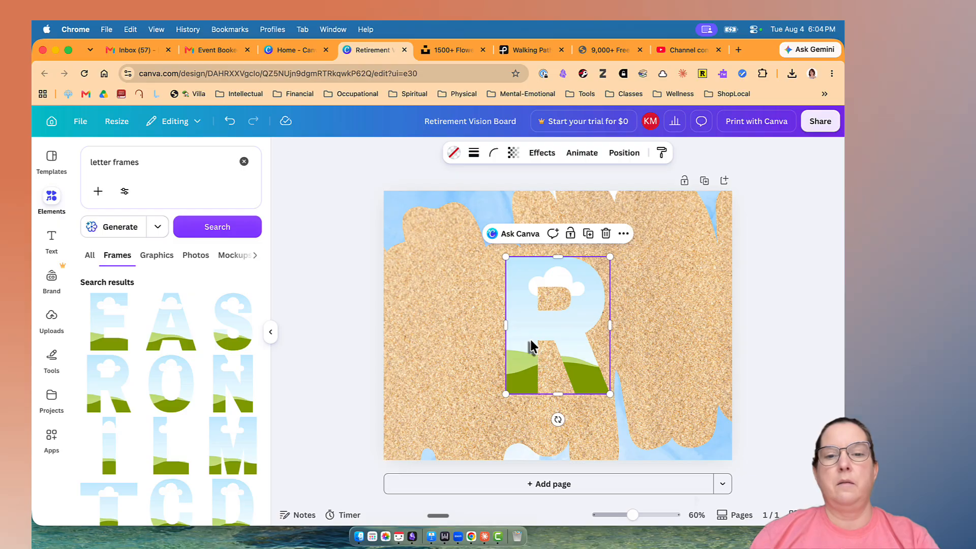
pyautogui.moveTo(530, 339); pyautogui.dragTo(422, 347)
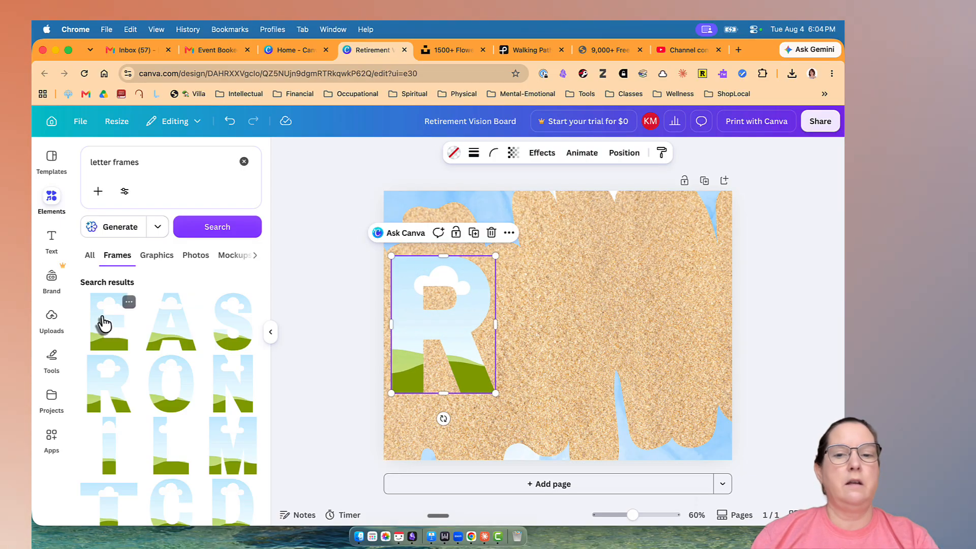
pyautogui.click(104, 322)
pyautogui.moveTo(554, 329); pyautogui.dragTo(542, 327)
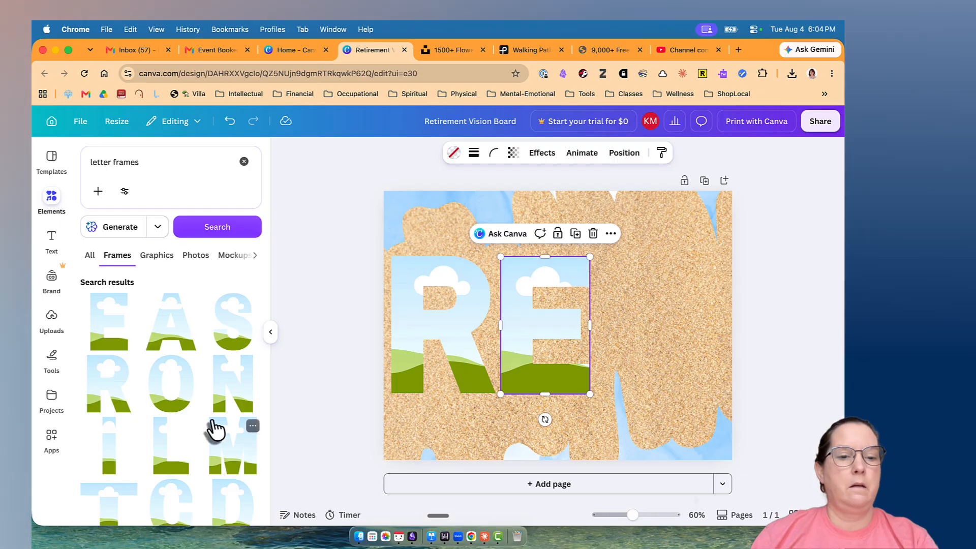
pyautogui.scroll(-3, 216, 430)
pyautogui.moveTo(107, 408); pyautogui.dragTo(678, 338)
# Scale the R, E and T letter frames down together to slightly under half their size.
pyautogui.keyDown('shift'); pyautogui.click(536, 351); pyautogui.keyUp('shift')
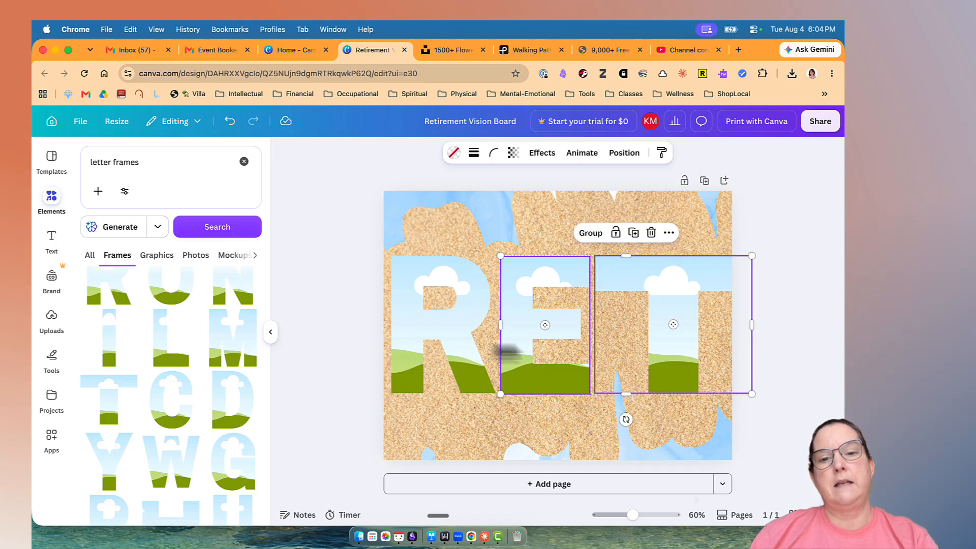
pyautogui.keyDown('shift'); pyautogui.click(449, 345); pyautogui.keyUp('shift')
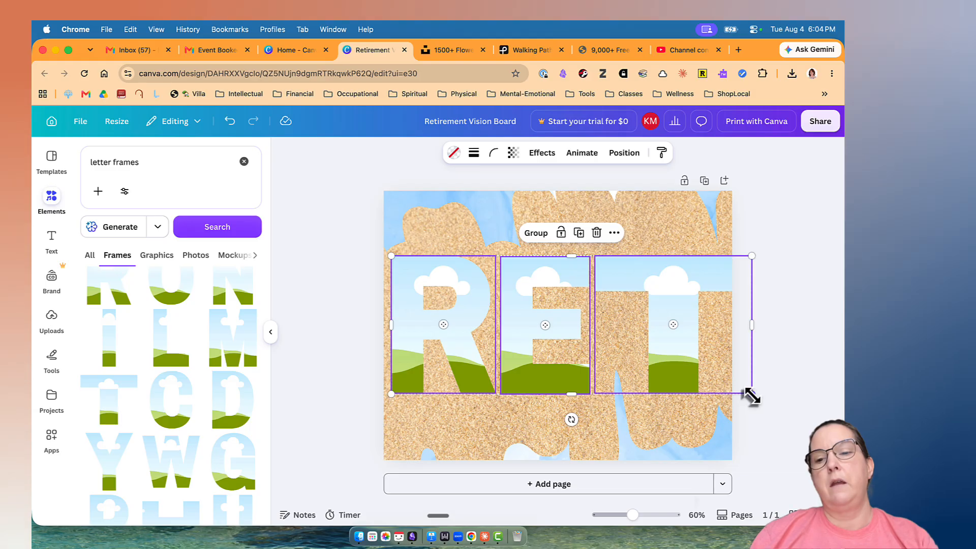
pyautogui.moveTo(751, 393); pyautogui.dragTo(553, 317)
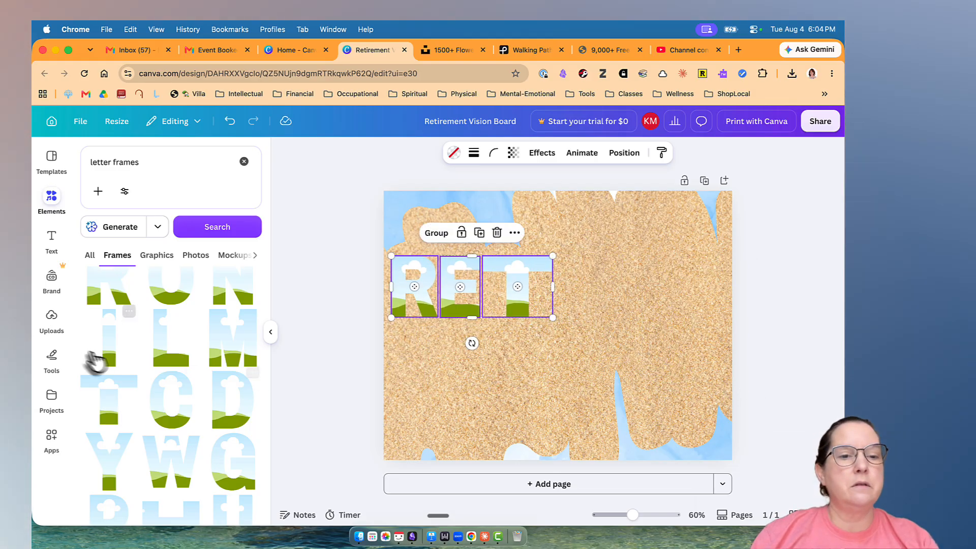
pyautogui.click(422, 401)
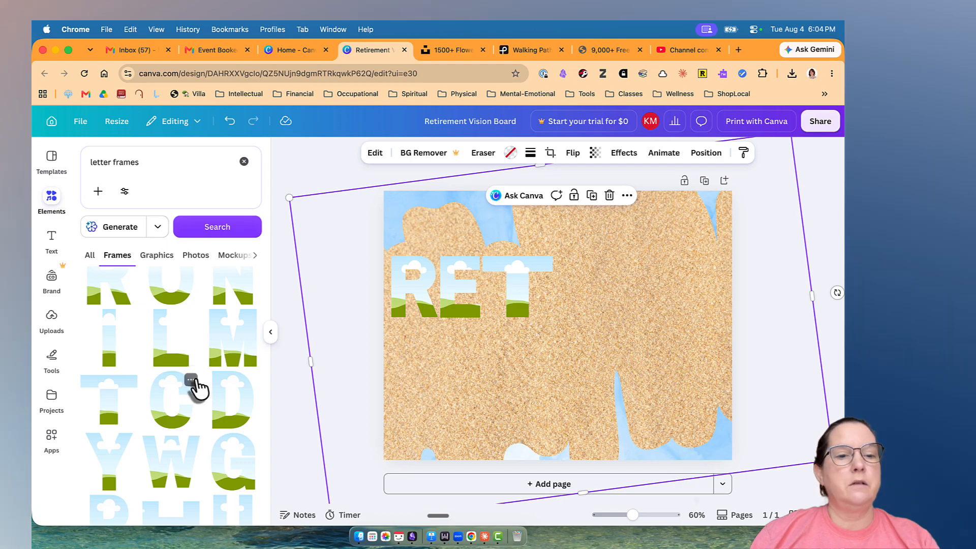
# Add the letter frames I, R and E to the page and spread them apart from one another.
pyautogui.click(112, 352)
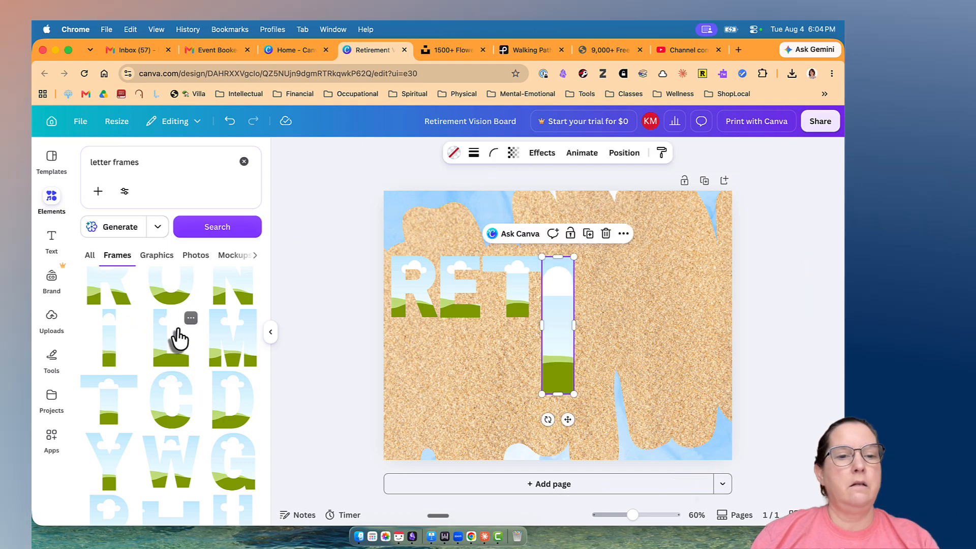
pyautogui.scroll(3, 179, 338)
pyautogui.click(122, 375)
pyautogui.click(119, 332)
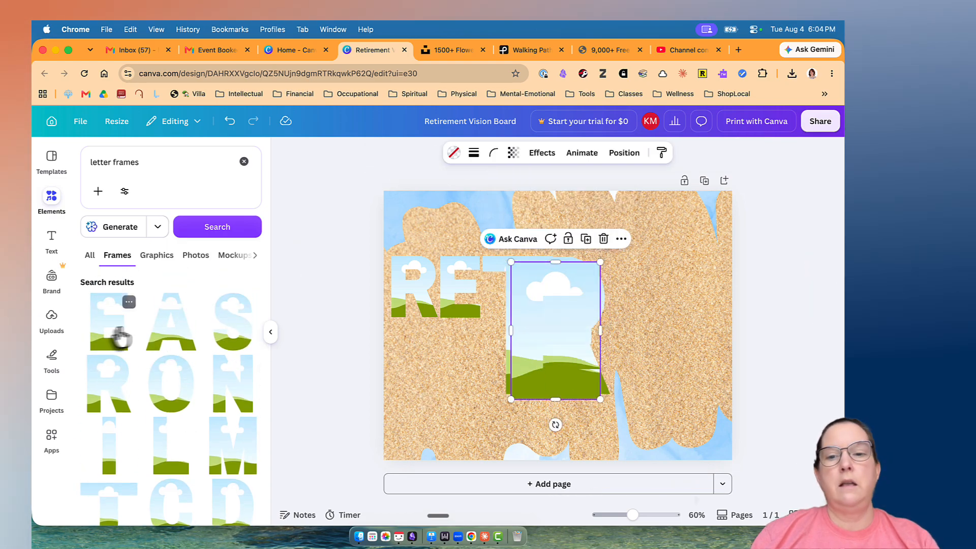
pyautogui.moveTo(559, 341); pyautogui.dragTo(691, 329)
pyautogui.moveTo(573, 339); pyautogui.dragTo(593, 333)
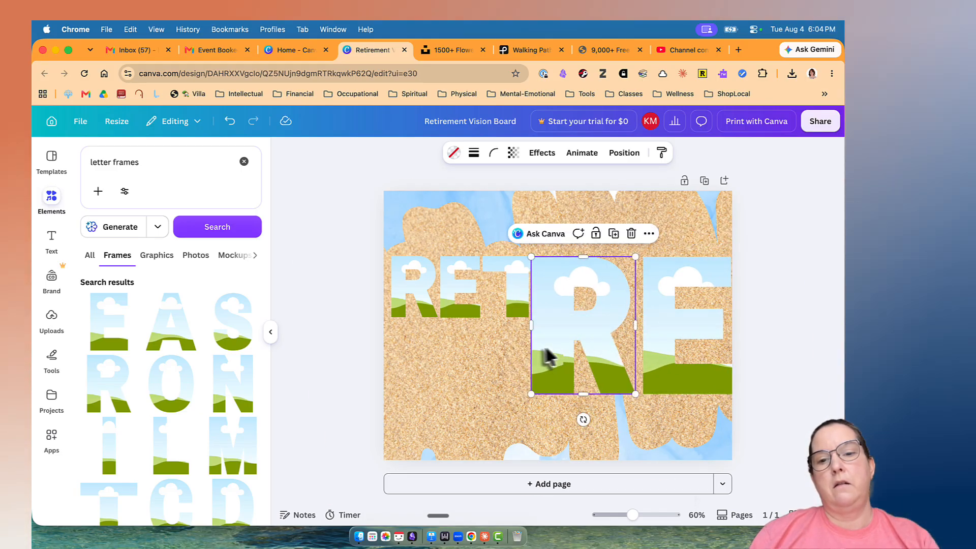
pyautogui.moveTo(547, 355); pyautogui.dragTo(461, 347)
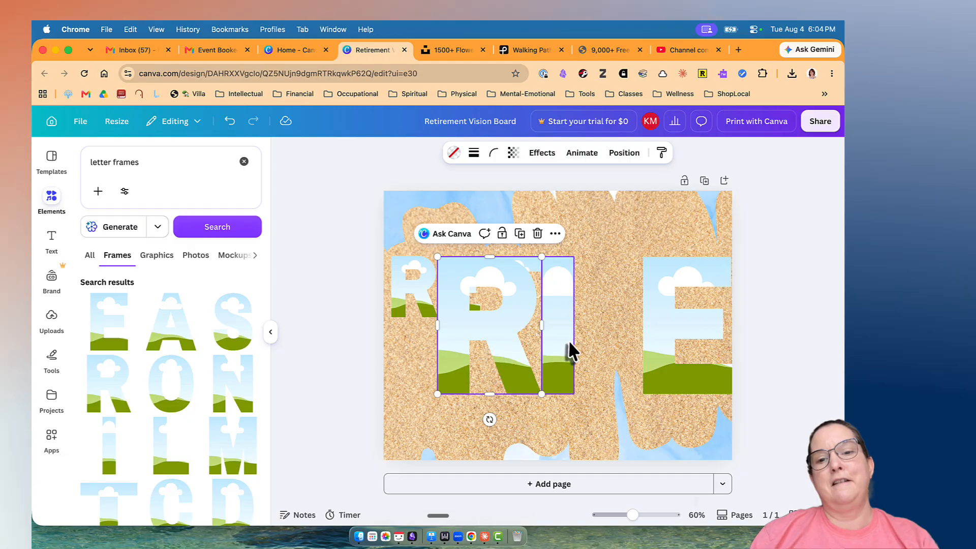
pyautogui.moveTo(572, 351); pyautogui.dragTo(602, 350)
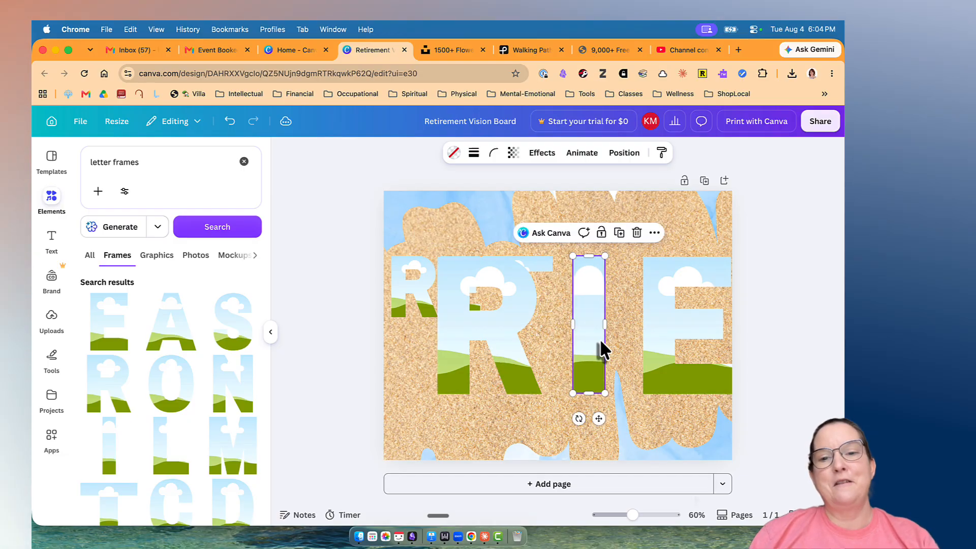
# Scale the new I, R and E letter frames down together to match the height of the R, E and T frames.
pyautogui.keyDown('shift'); pyautogui.click(506, 359); pyautogui.keyUp('shift')
pyautogui.keyDown('shift'); pyautogui.click(649, 359); pyautogui.keyUp('shift')
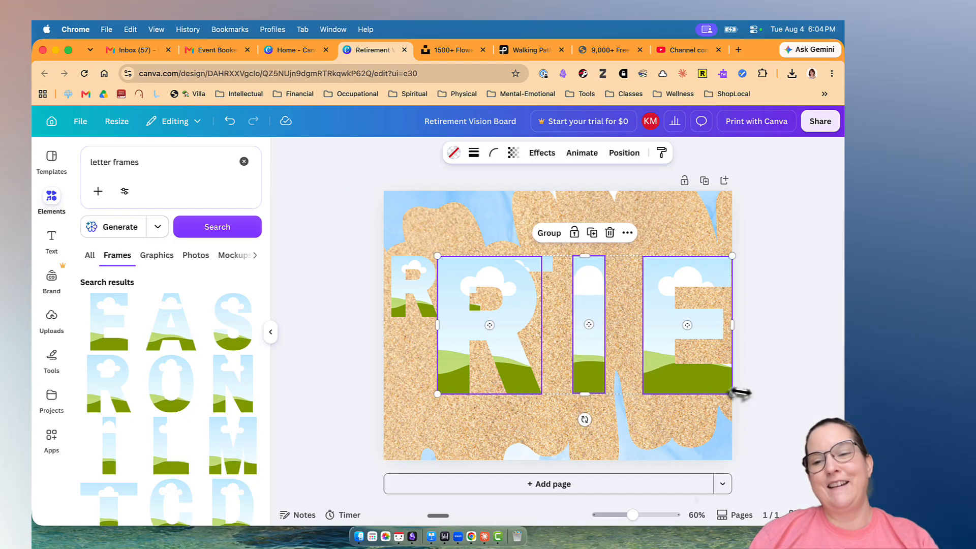
pyautogui.moveTo(728, 393); pyautogui.dragTo(539, 332)
pyautogui.click(484, 419)
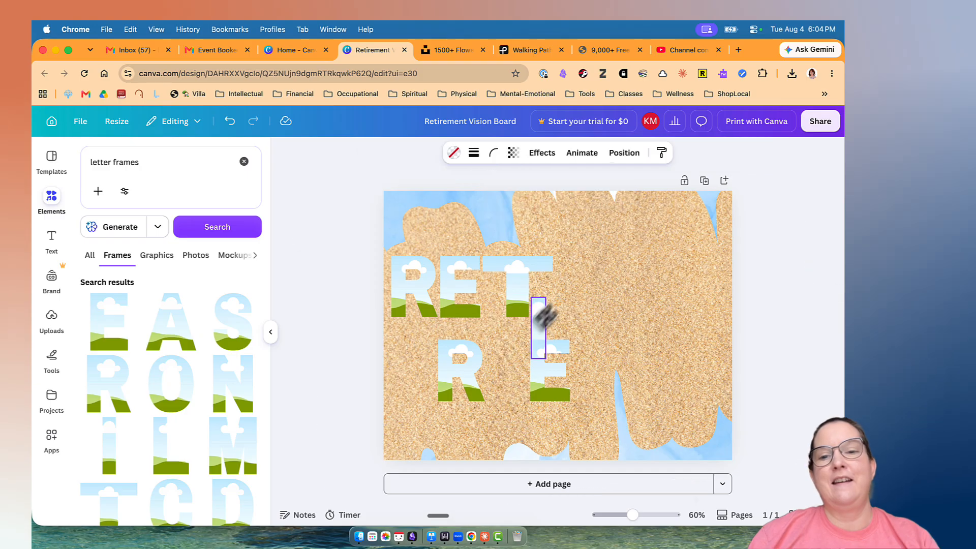
# Place the small I, R and E frames in line after the T to spell RETIRE.
pyautogui.moveTo(566, 286); pyautogui.dragTo(564, 286)
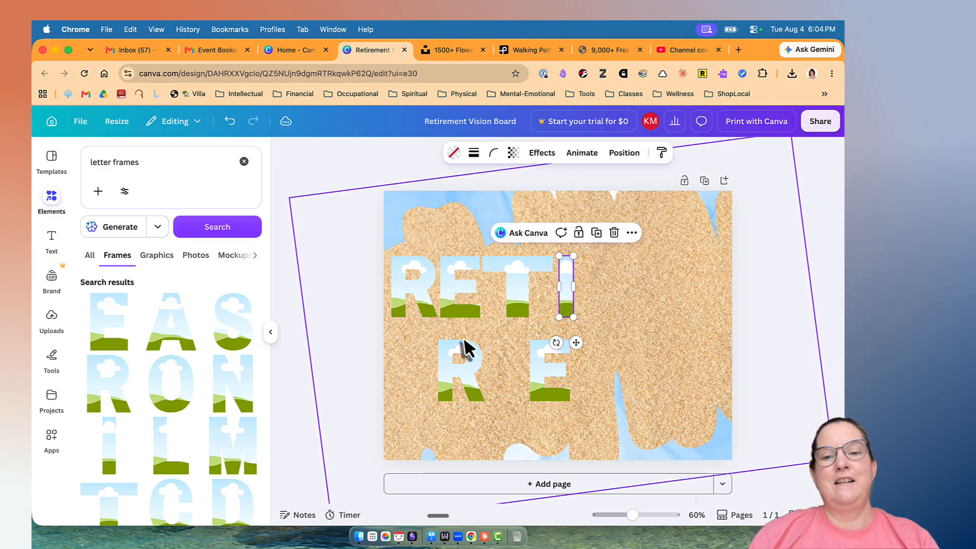
pyautogui.moveTo(461, 355); pyautogui.dragTo(616, 271)
pyautogui.click(559, 350)
pyautogui.moveTo(574, 351); pyautogui.dragTo(661, 268)
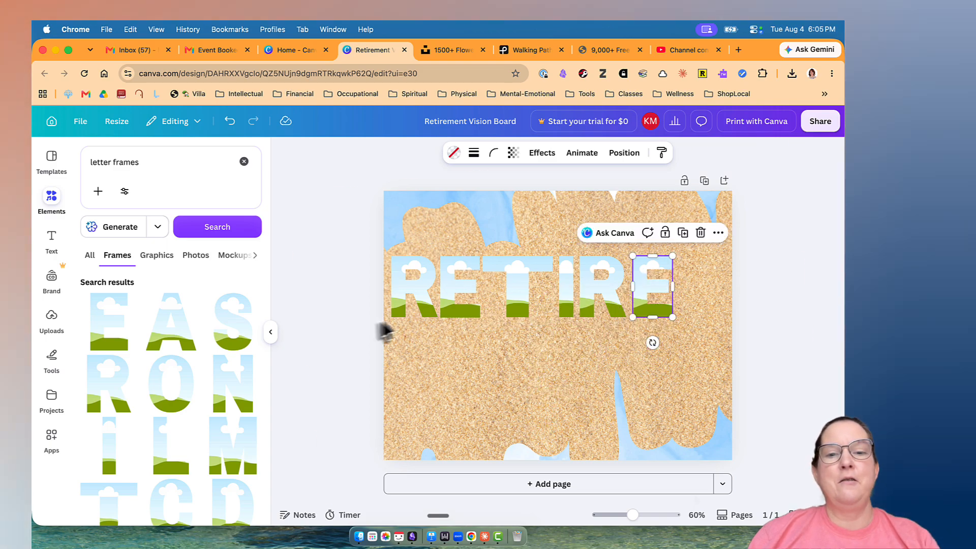
# Group the six letter frames that spell RETIRE.
pyautogui.click(395, 308)
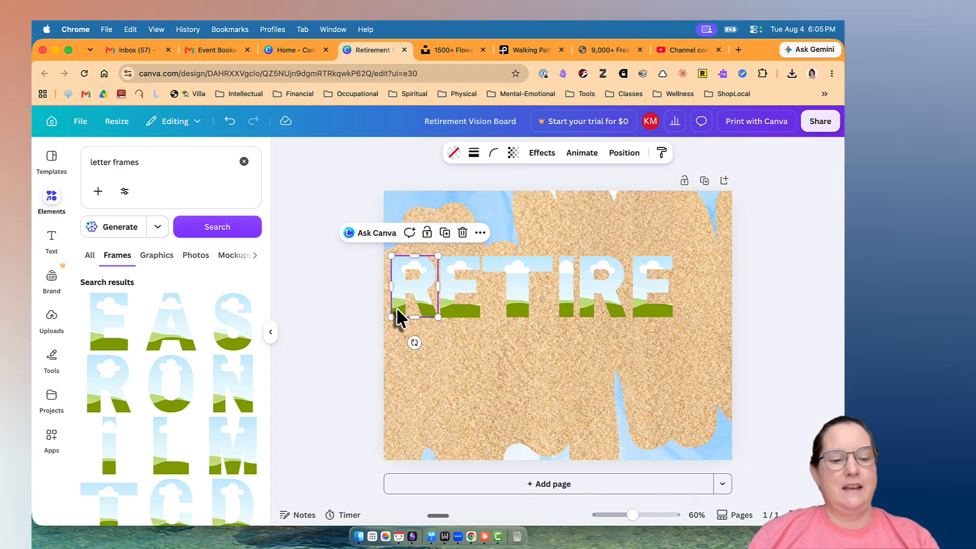
pyautogui.keyDown('shift'); pyautogui.click(447, 311); pyautogui.keyUp('shift')
pyautogui.keyDown('shift'); pyautogui.click(508, 317); pyautogui.keyUp('shift')
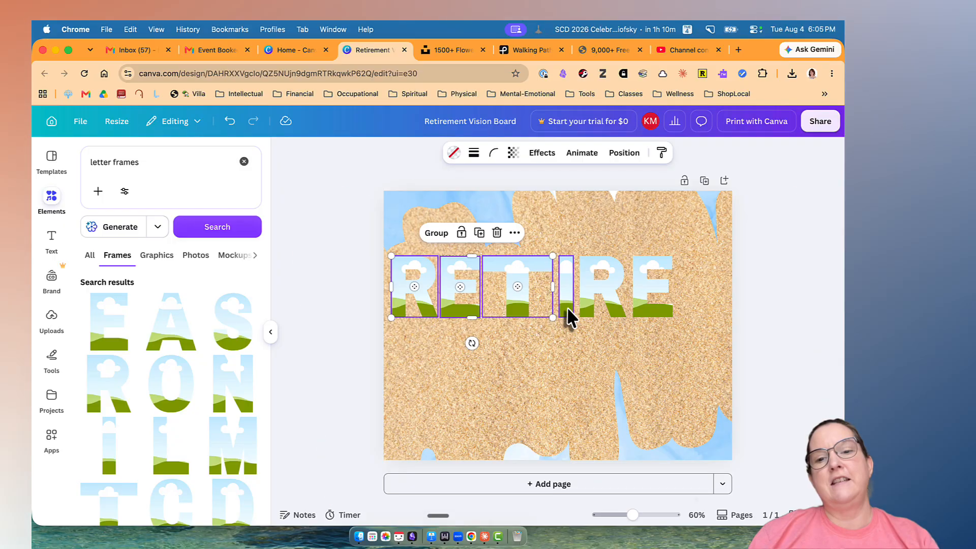
pyautogui.keyDown('shift'); pyautogui.click(566, 306); pyautogui.keyUp('shift')
pyautogui.keyDown('shift'); pyautogui.click(606, 305); pyautogui.keyUp('shift')
pyautogui.keyDown('shift'); pyautogui.click(643, 305); pyautogui.keyUp('shift')
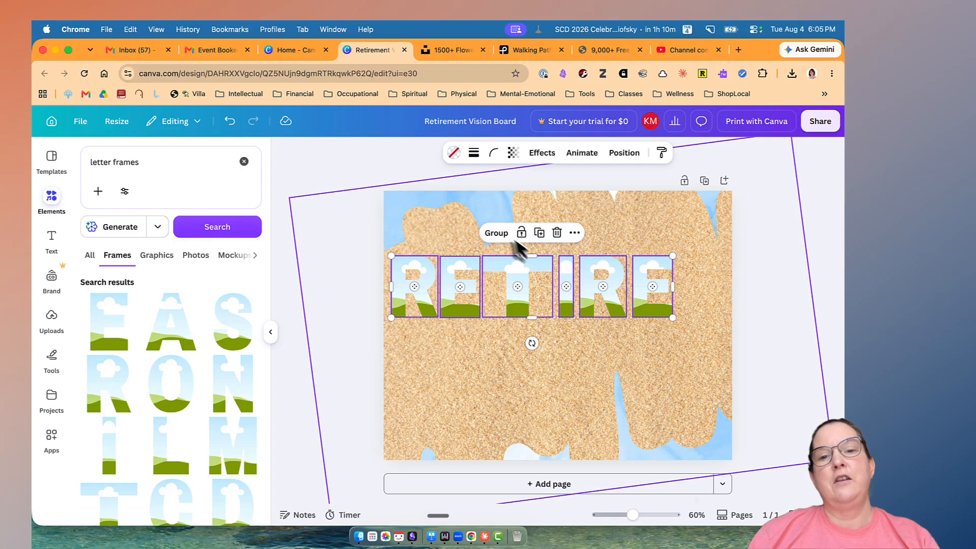
pyautogui.click(495, 235)
# Move the grouped RETIRE letters to the middle of the page.
pyautogui.moveTo(516, 300); pyautogui.dragTo(552, 324)
pyautogui.click(547, 331)
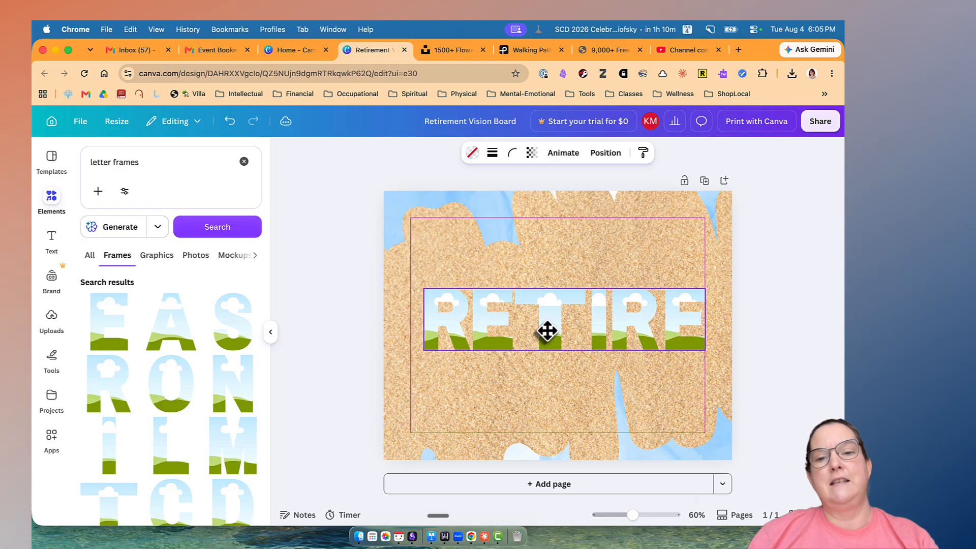
pyautogui.moveTo(547, 332); pyautogui.dragTo(541, 337)
pyautogui.click(771, 374)
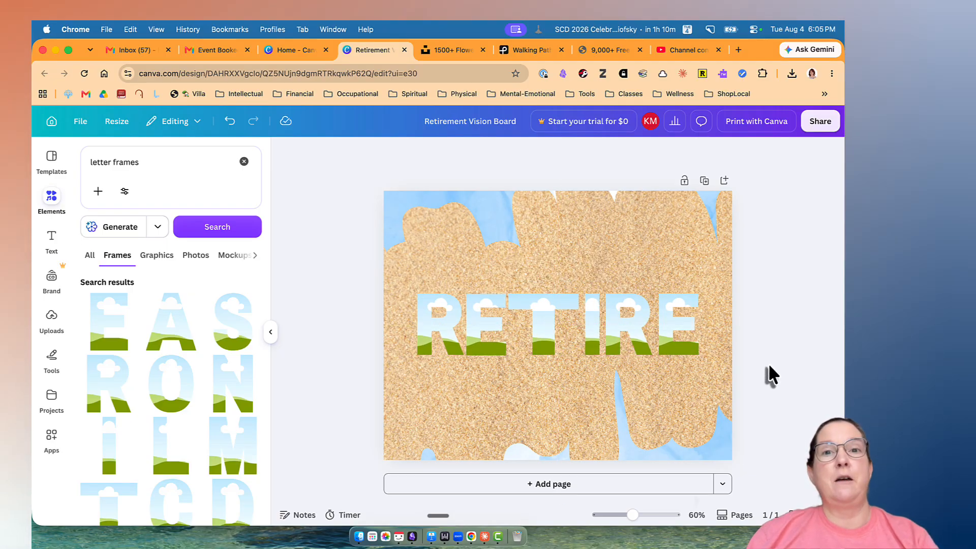
# Start a file upload and open the Vision Board Images folder on the Desktop.
pyautogui.click(52, 319)
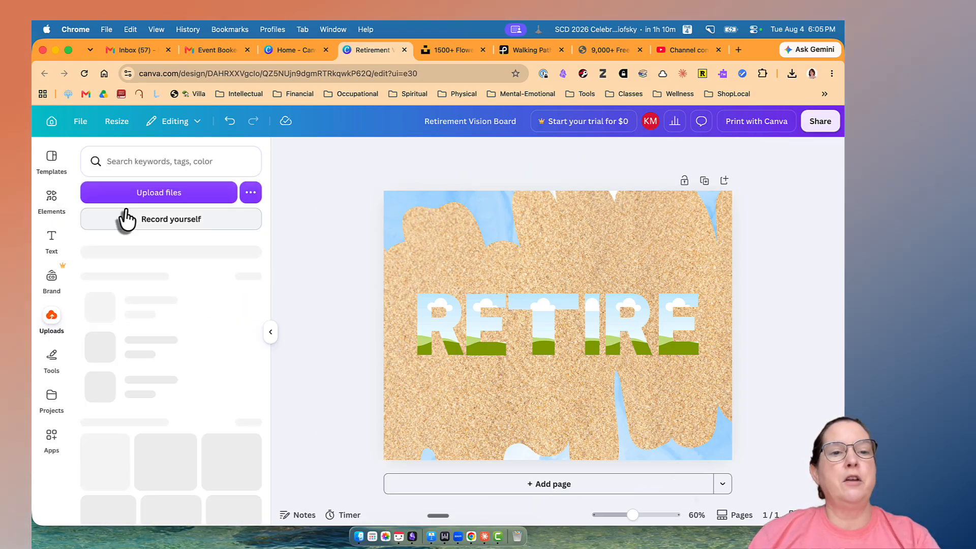
pyautogui.click(146, 194)
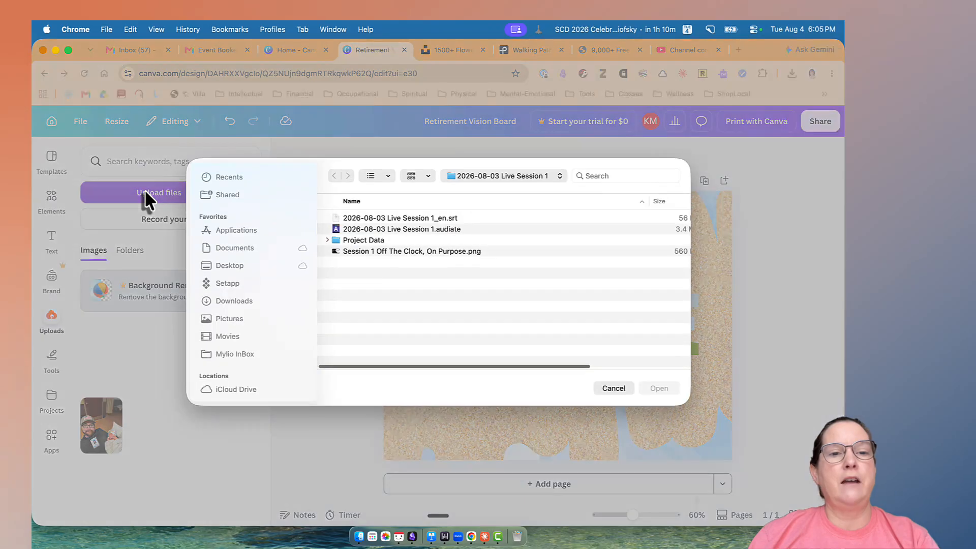
pyautogui.click(229, 266)
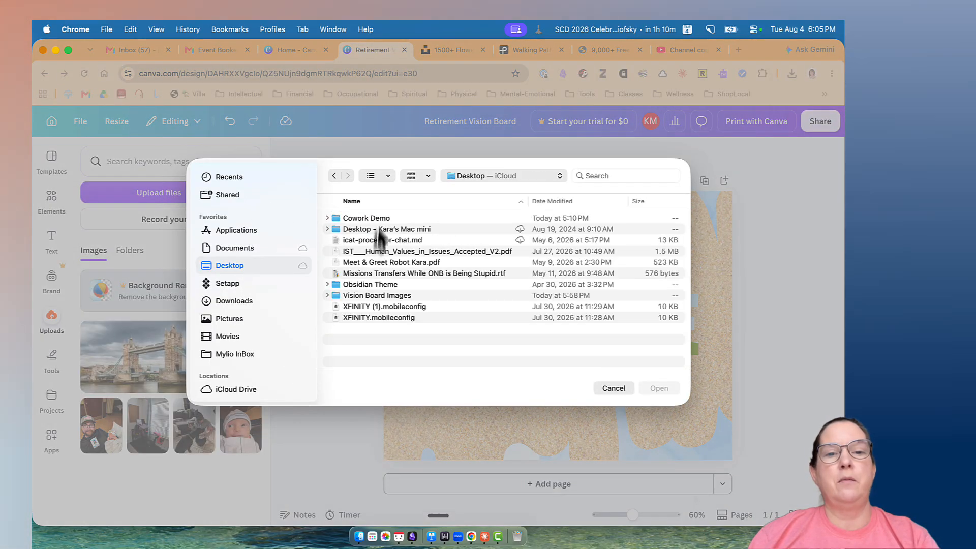
pyautogui.doubleClick(362, 297)
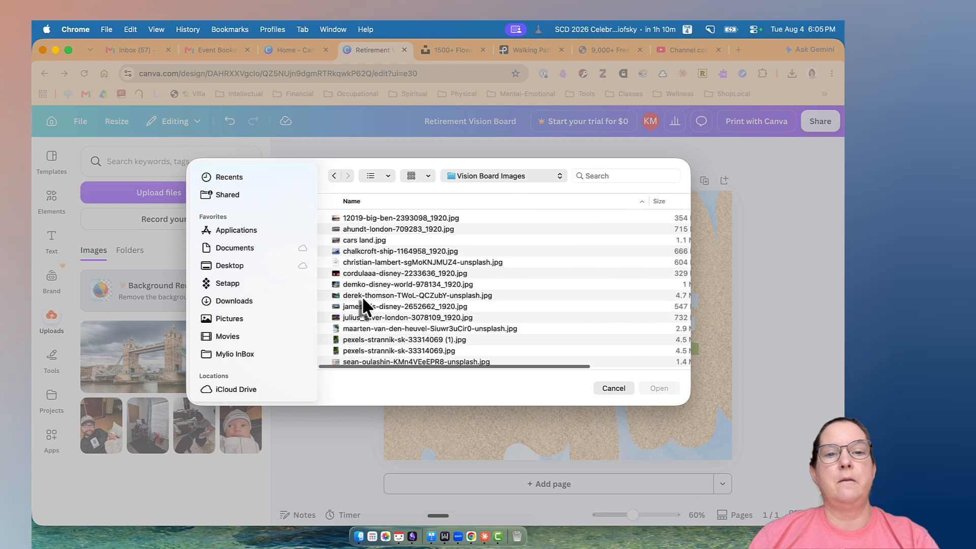
# Upload the Big Ben, Cars Land, Disney fireworks, London night, first tree-lined path, beach and London flag photos together.
pyautogui.click(379, 217)
pyautogui.keyDown('super'); pyautogui.click(364, 240); pyautogui.keyUp('super')
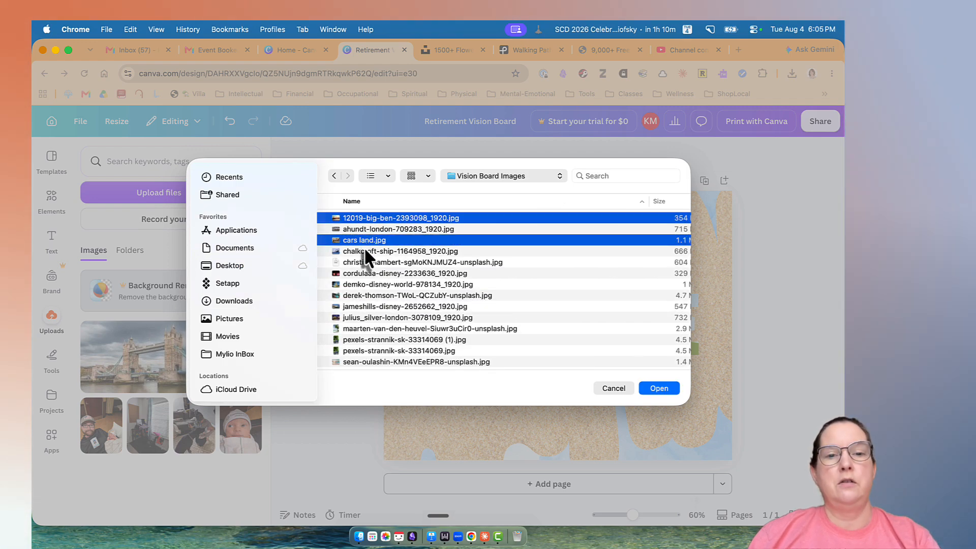
pyautogui.keyDown('super'); pyautogui.click(365, 272); pyautogui.keyUp('super')
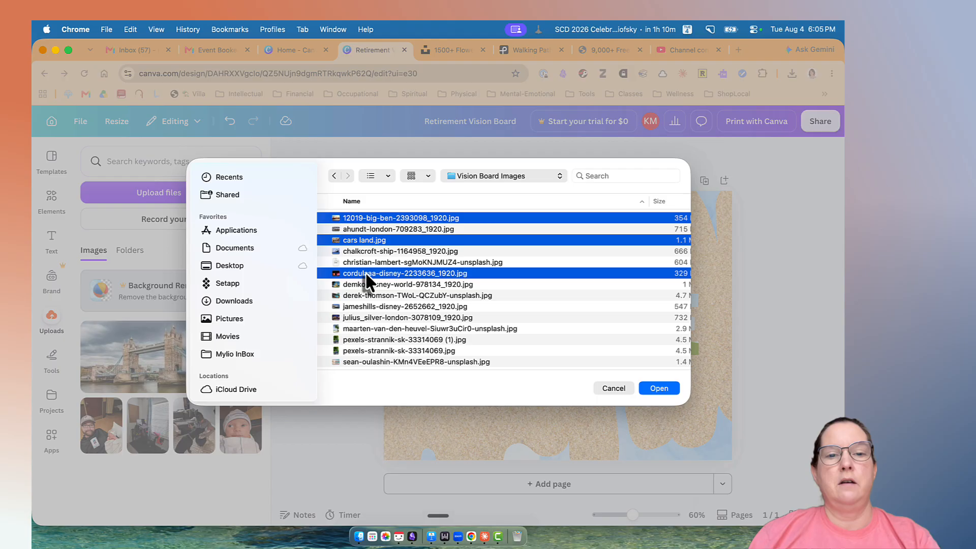
pyautogui.keyDown('super'); pyautogui.click(366, 317); pyautogui.keyUp('super')
pyautogui.keyDown('super'); pyautogui.click(366, 340); pyautogui.keyUp('super')
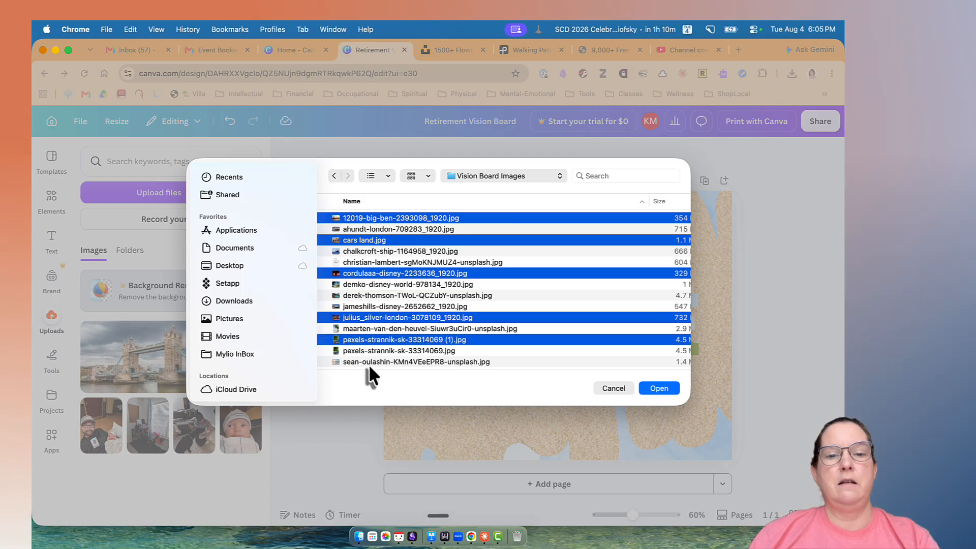
pyautogui.keyDown('super'); pyautogui.click(372, 361); pyautogui.keyUp('super')
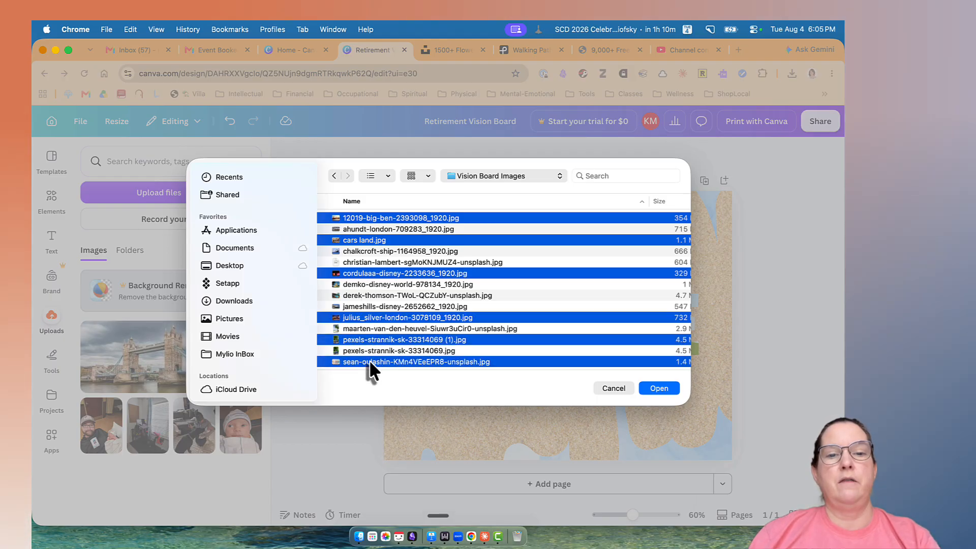
pyautogui.scroll(-3, 369, 360)
pyautogui.keyDown('super'); pyautogui.click(370, 337); pyautogui.keyUp('super')
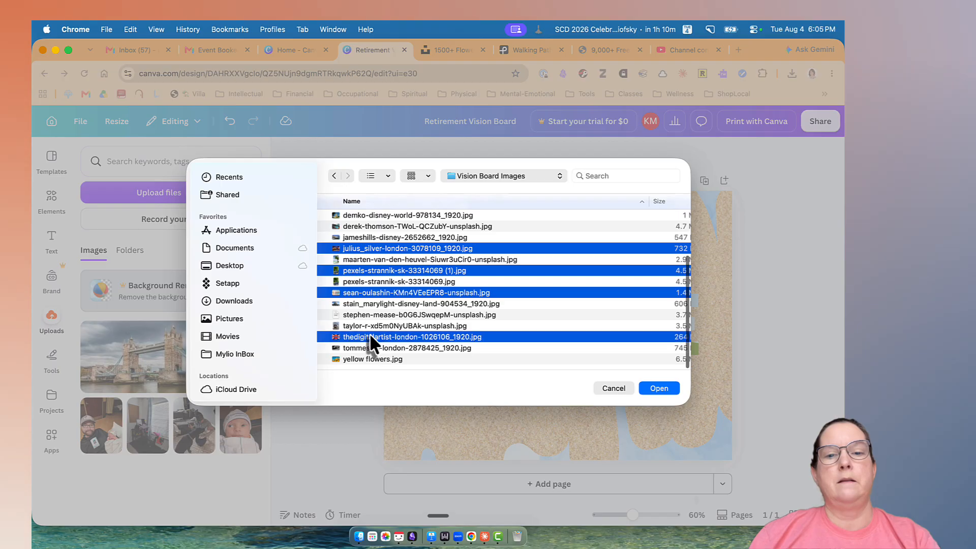
pyautogui.click(658, 388)
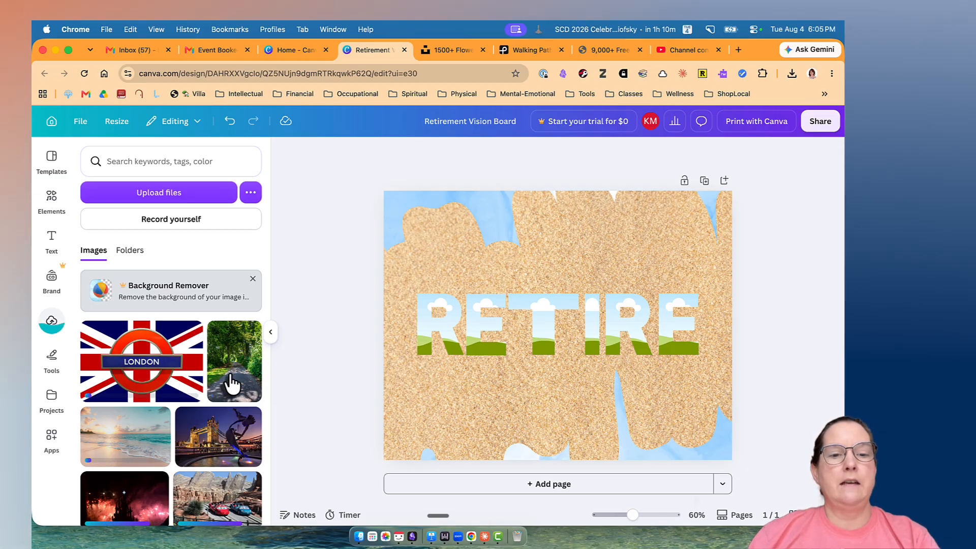
# Try the tree-lined path photo in the first R frame with a shifted crop, and remove it from the frame.
pyautogui.moveTo(231, 384); pyautogui.dragTo(426, 337)
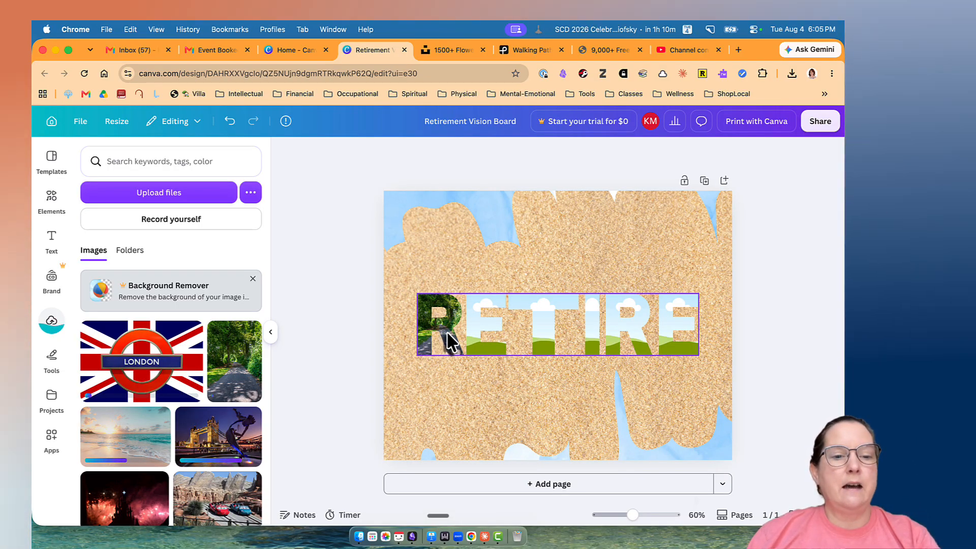
pyautogui.doubleClick(450, 338)
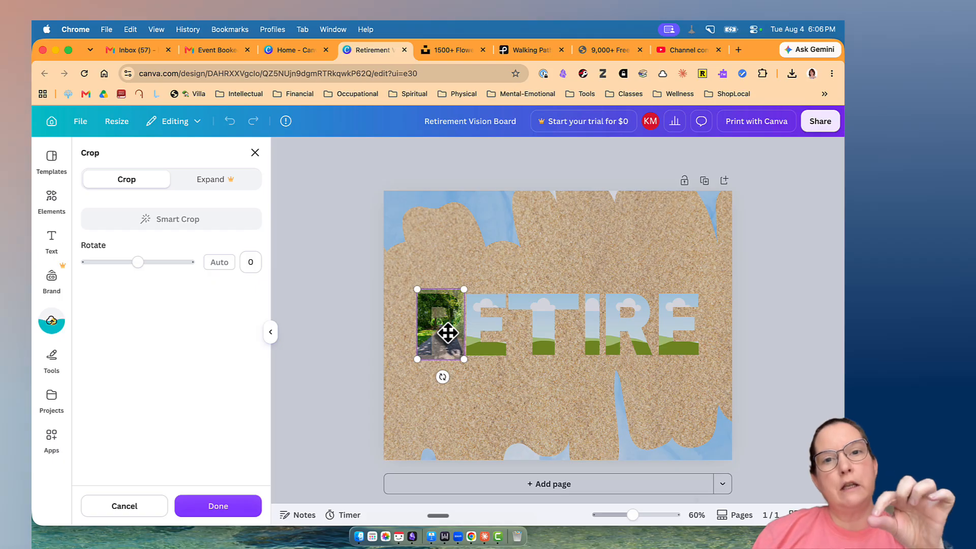
pyautogui.moveTo(448, 333)
pyautogui.mouseDown()
pyautogui.moveTo(447, 314)
pyautogui.moveTo(448, 335)
pyautogui.moveTo(445, 314)
pyautogui.moveTo(431, 318)
pyautogui.moveTo(446, 321)
pyautogui.mouseUp()
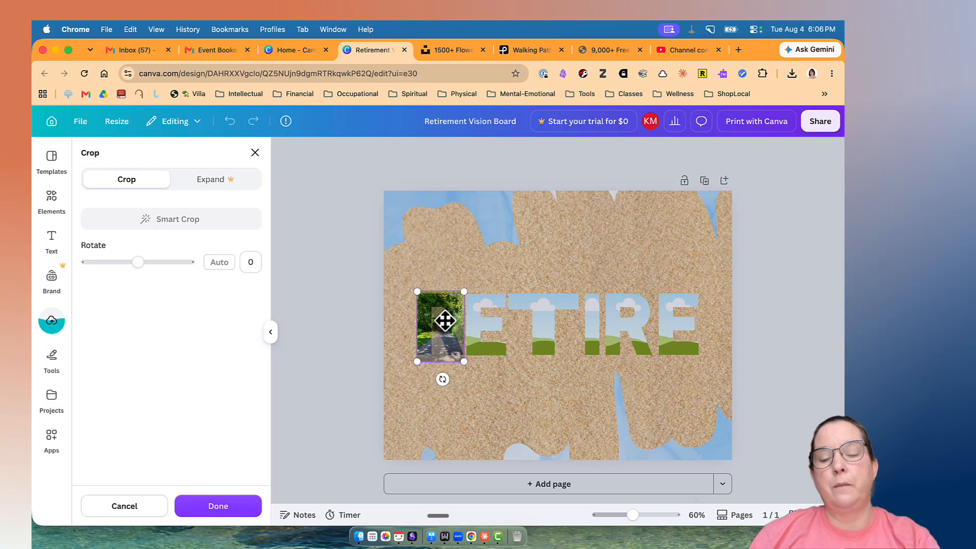
pyautogui.click(394, 347)
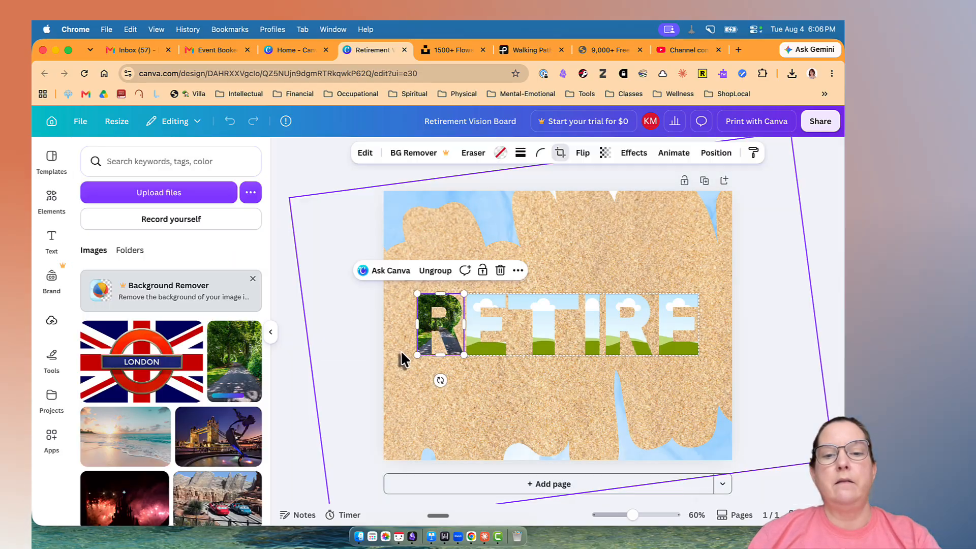
pyautogui.press('Delete')
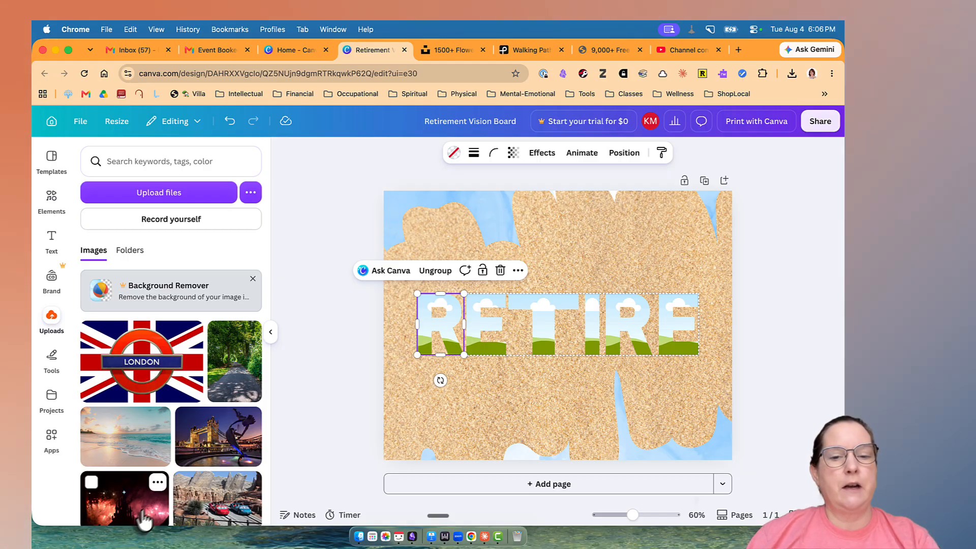
# Fill the first R frame with the fireworks photo and crop it to show the photo's left half.
pyautogui.moveTo(143, 519); pyautogui.dragTo(478, 326)
pyautogui.doubleClick(445, 331)
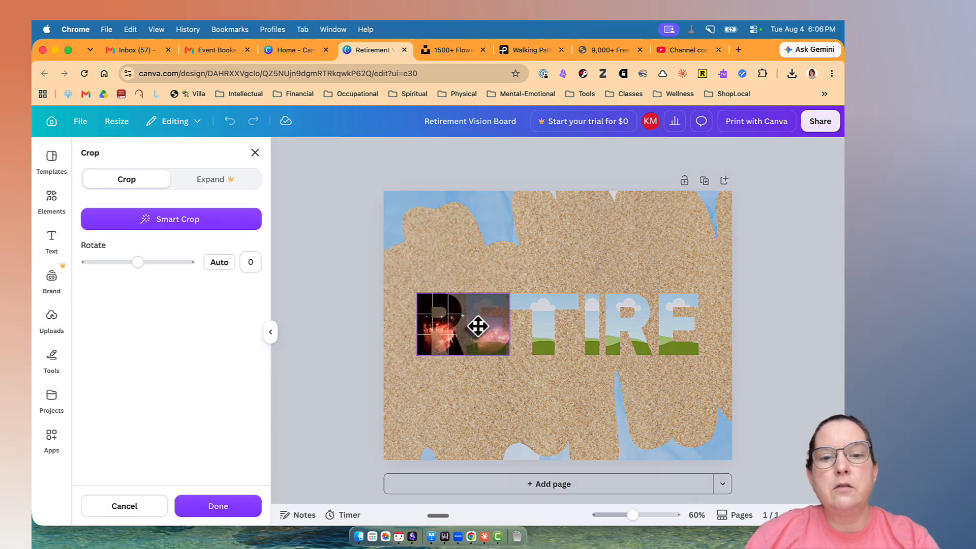
pyautogui.click(487, 382)
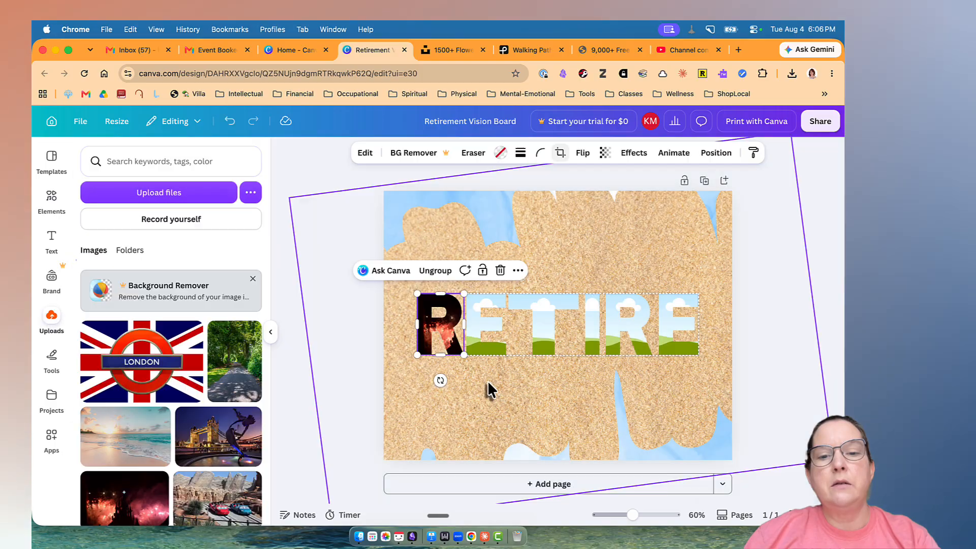
# Fill the first E frame with the same fireworks photo and adjust its crop.
pyautogui.moveTo(133, 509); pyautogui.dragTo(465, 341)
pyautogui.doubleClick(480, 336)
pyautogui.click(471, 389)
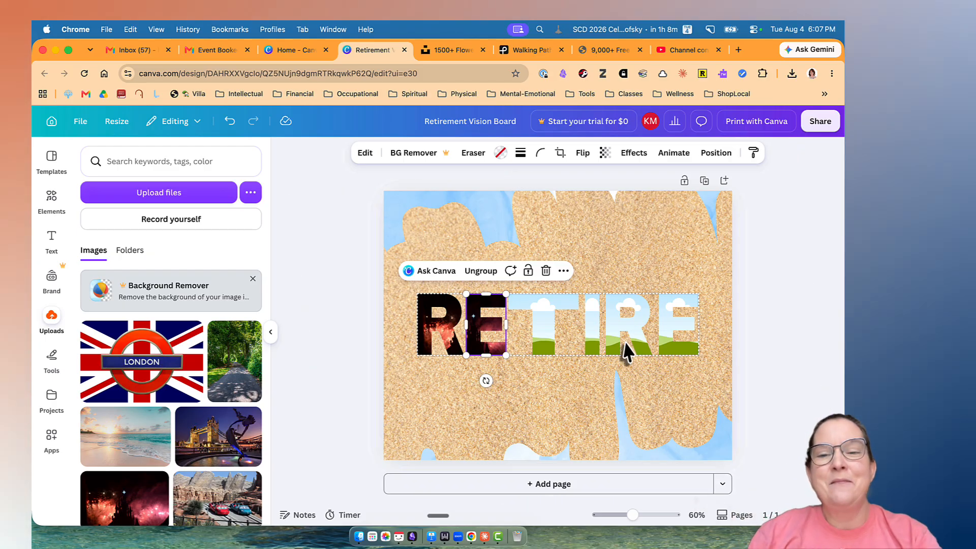
pyautogui.click(768, 338)
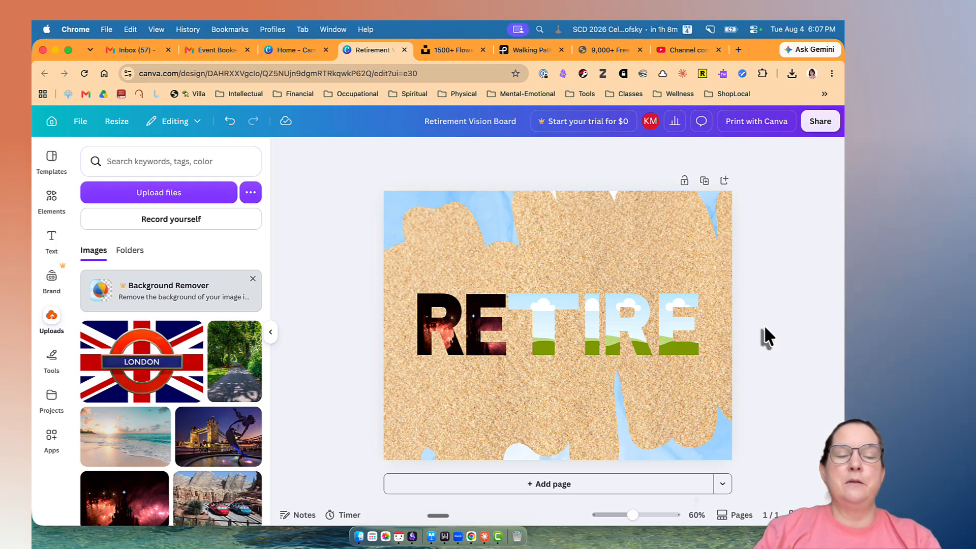
# Add a heart shape below the RE letters and tilt it slightly counterclockwise.
pyautogui.click(51, 200)
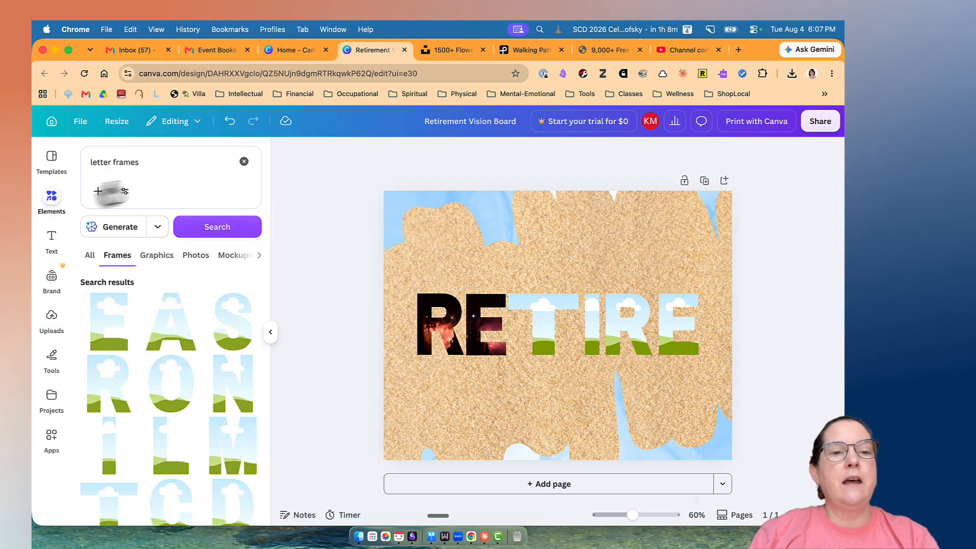
pyautogui.click(245, 163)
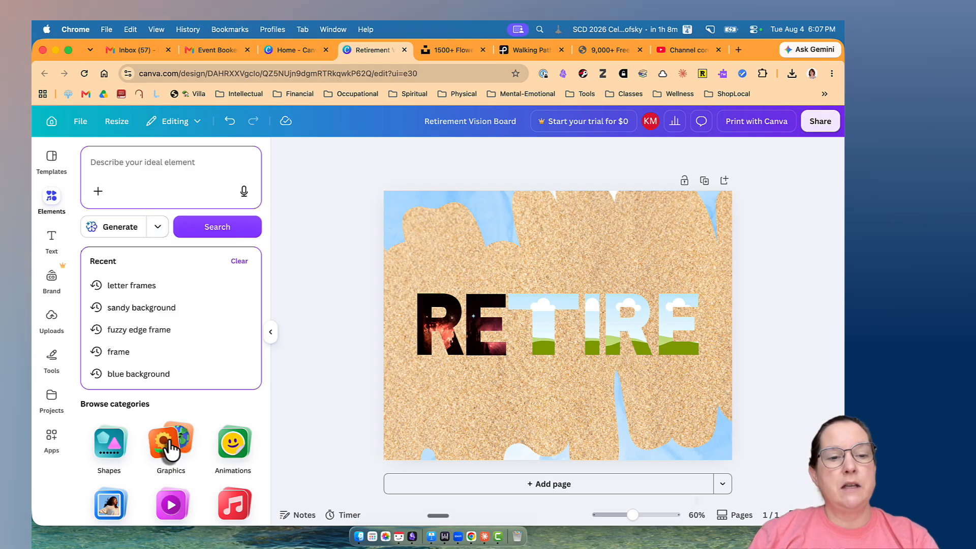
pyautogui.click(111, 447)
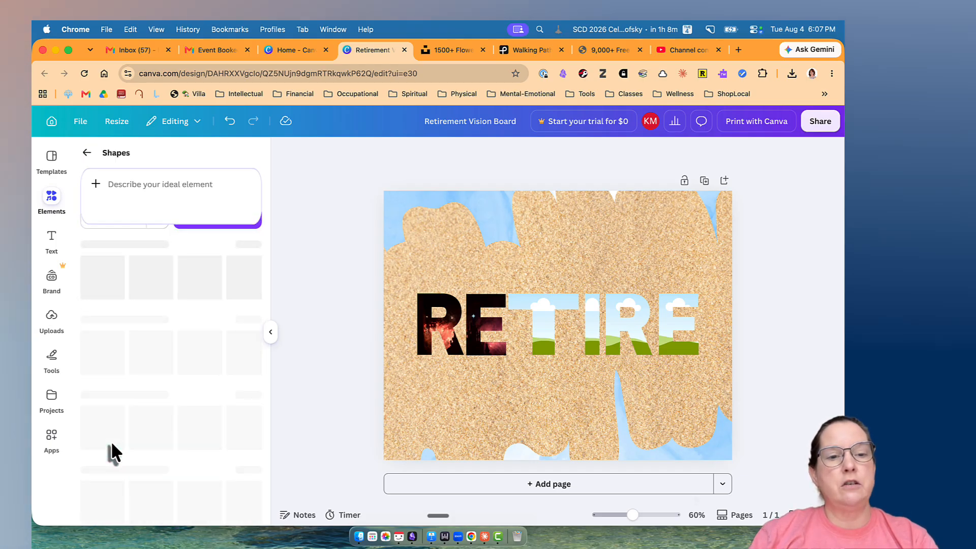
pyautogui.scroll(-3, 202, 338)
pyautogui.scroll(-6, 200, 331)
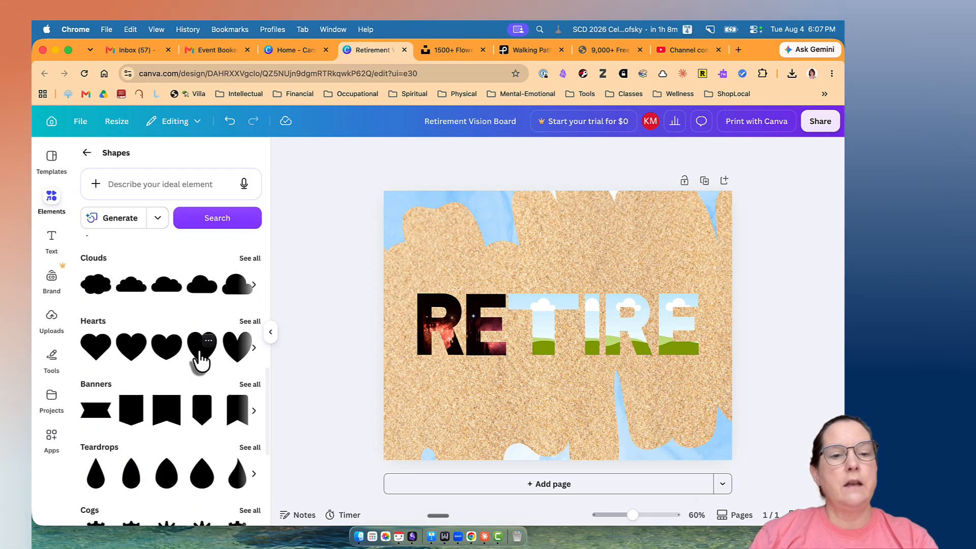
pyautogui.click(169, 363)
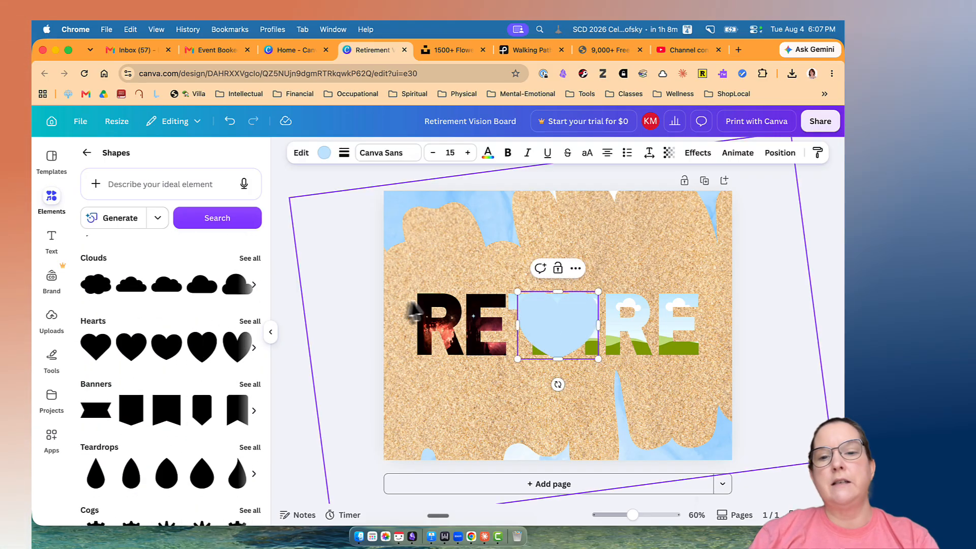
pyautogui.moveTo(562, 345); pyautogui.dragTo(467, 429)
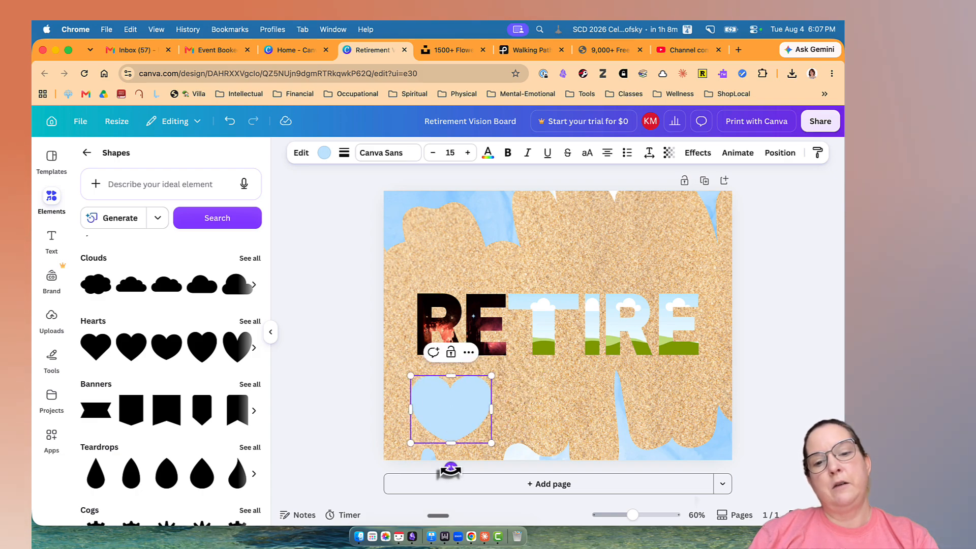
pyautogui.moveTo(451, 468); pyautogui.dragTo(464, 466)
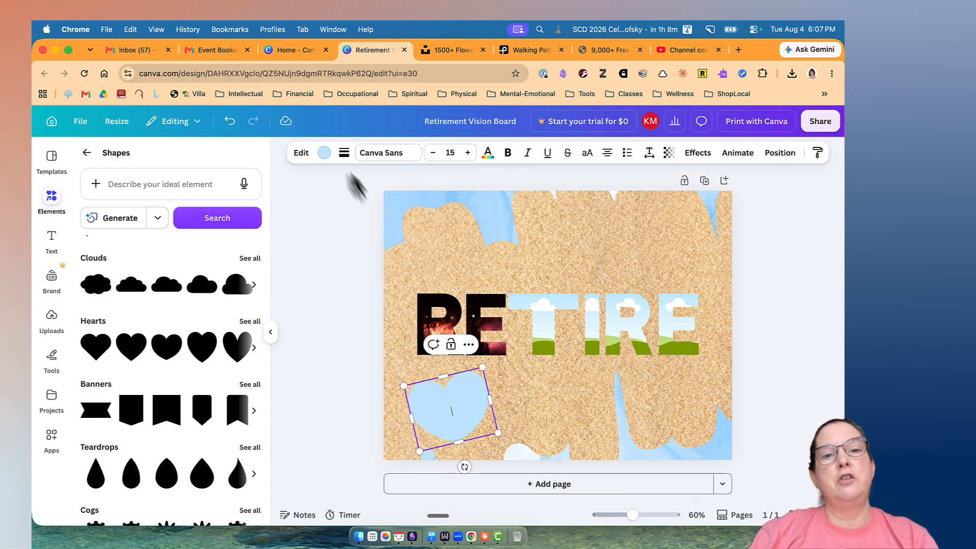
# Recolor the heart with a blue sampled from the marbled background at the page's upper-left corner.
pyautogui.click(324, 152)
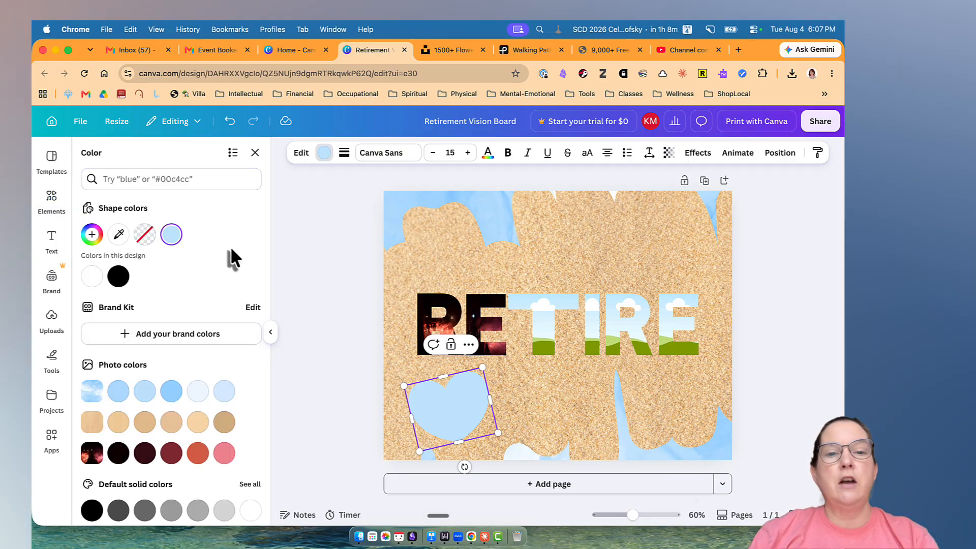
pyautogui.click(118, 243)
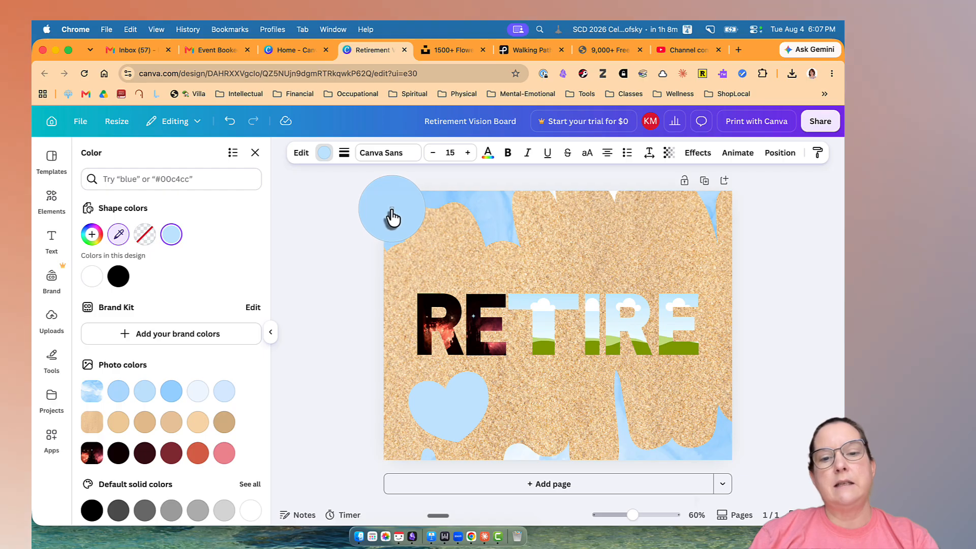
pyautogui.click(392, 217)
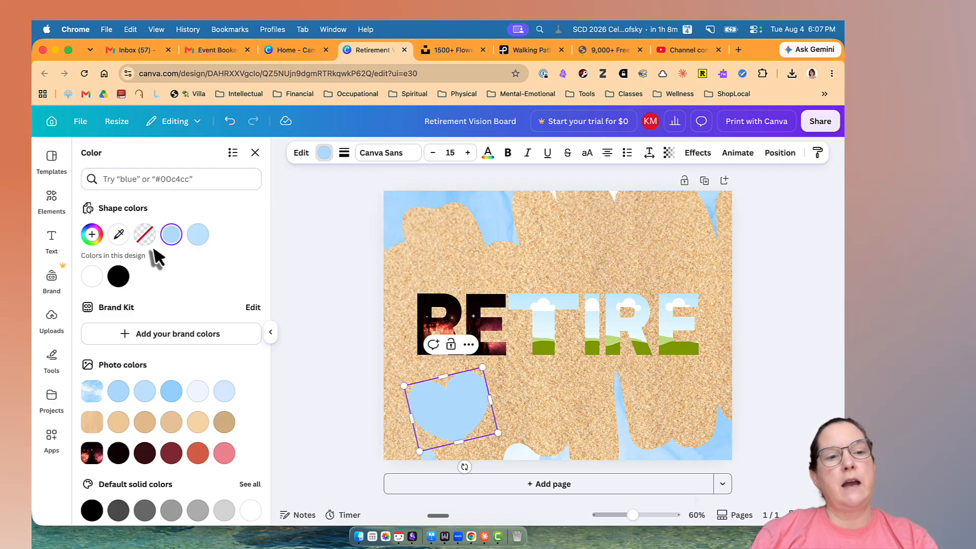
pyautogui.click(119, 234)
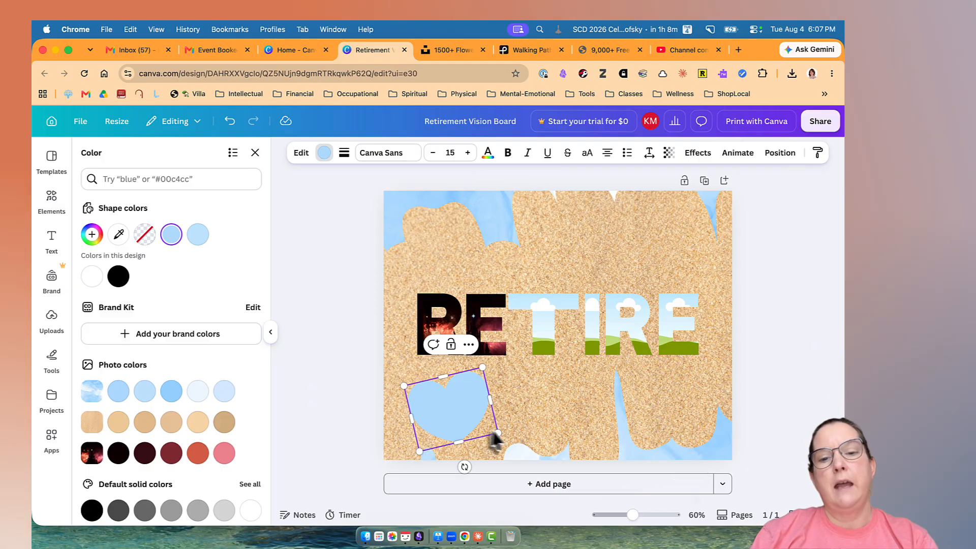
# Make the heart smaller and add the text "Family" inside it.
pyautogui.moveTo(497, 433); pyautogui.dragTo(472, 419)
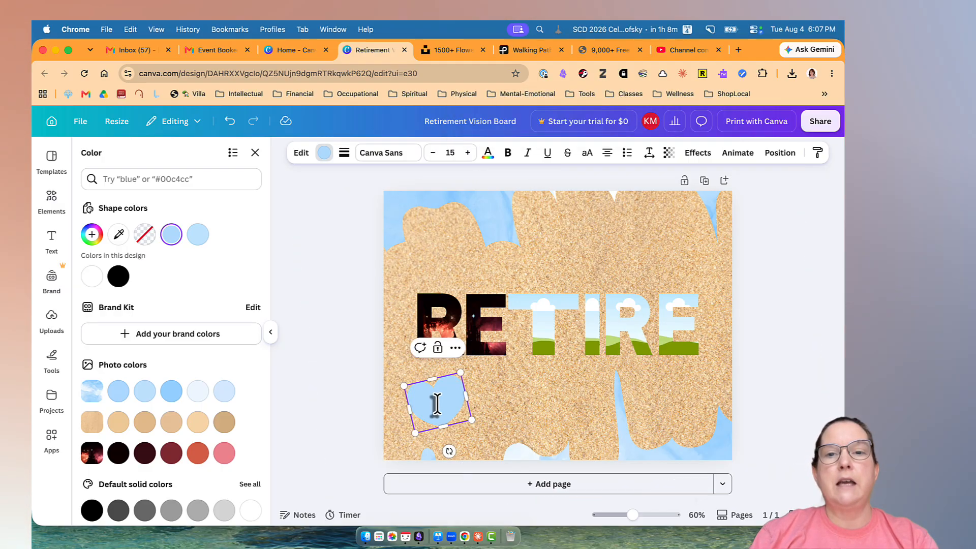
pyautogui.doubleClick(436, 404)
pyautogui.write('Family')
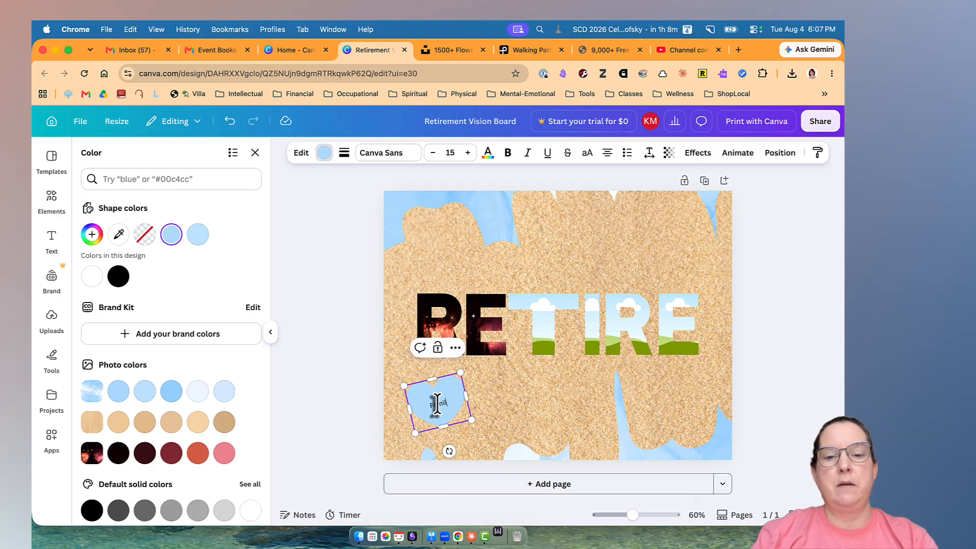
pyautogui.click(485, 399)
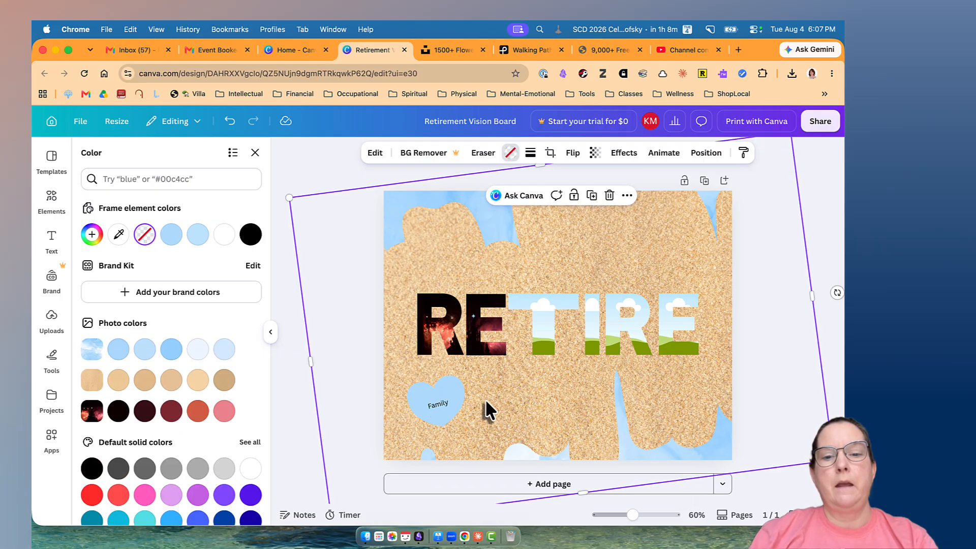
# Change the font of the "Family" text in the heart to Hangyaboly.
pyautogui.click(440, 402)
pyautogui.doubleClick(439, 402)
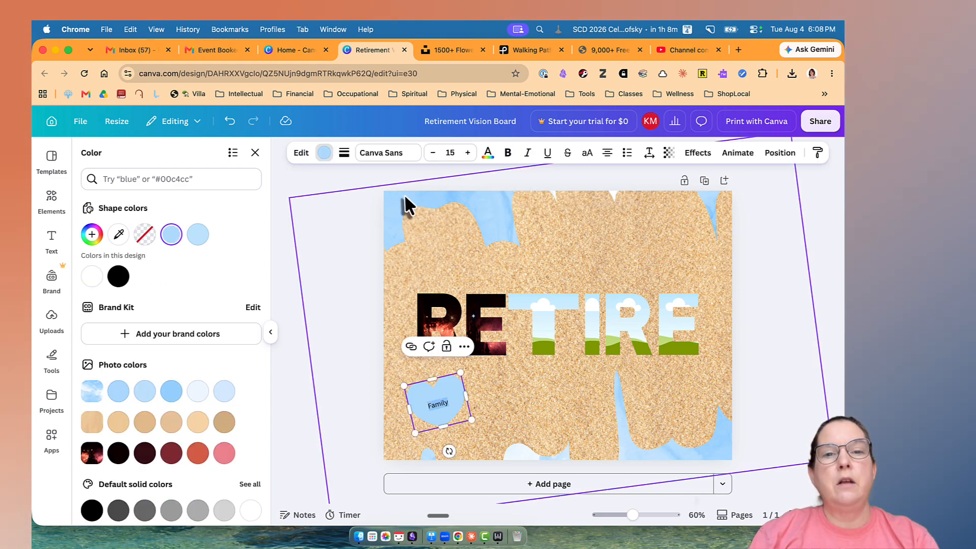
pyautogui.click(386, 155)
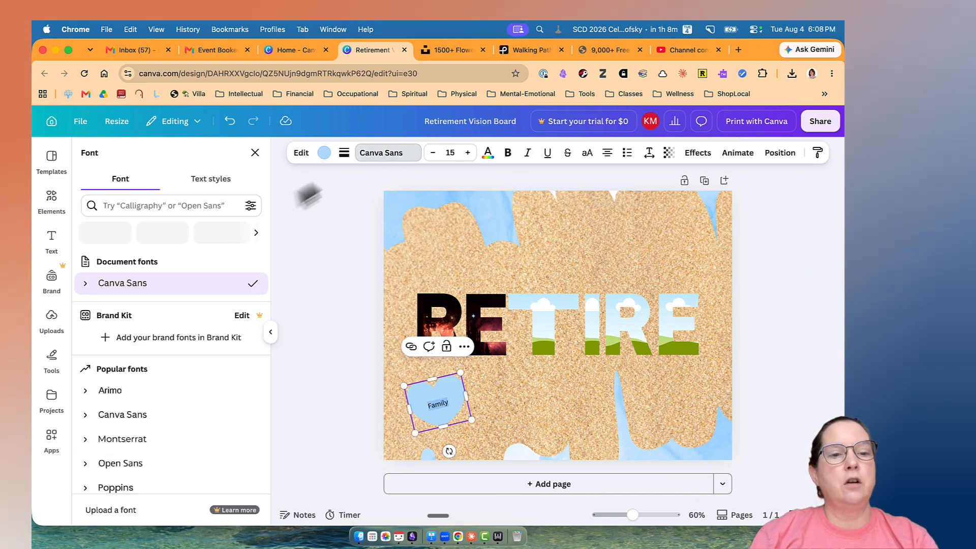
pyautogui.scroll(-1, 175, 376)
pyautogui.scroll(-10, 175, 379)
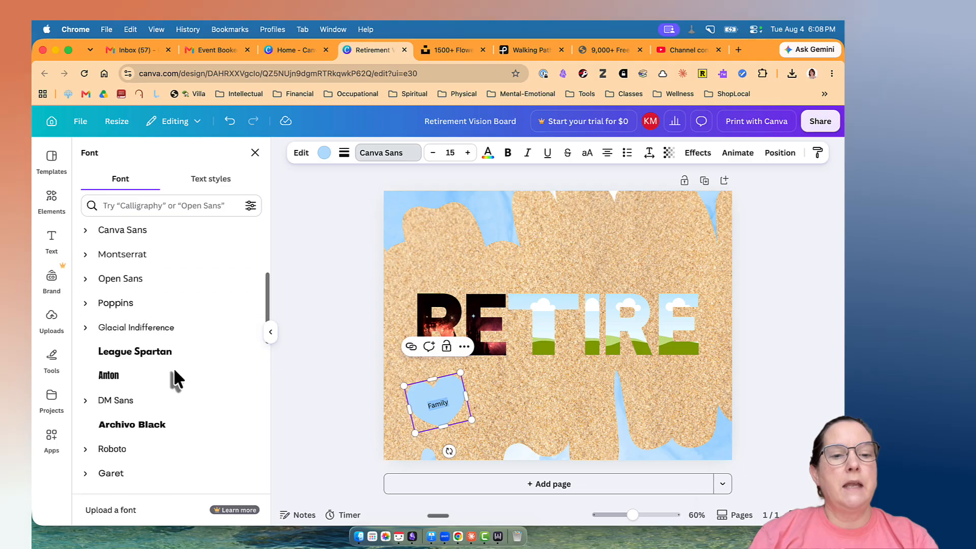
pyautogui.scroll(-4, 175, 378)
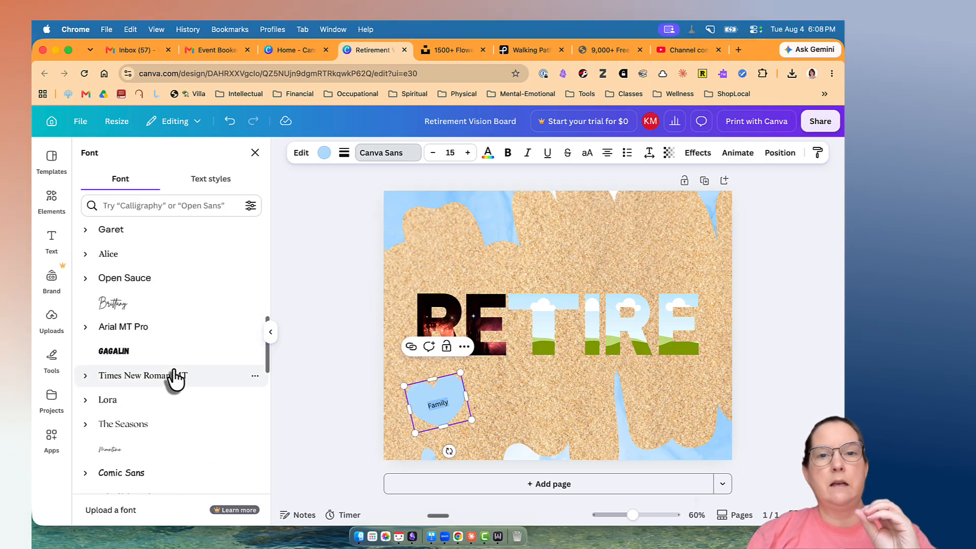
pyautogui.scroll(-8, 175, 378)
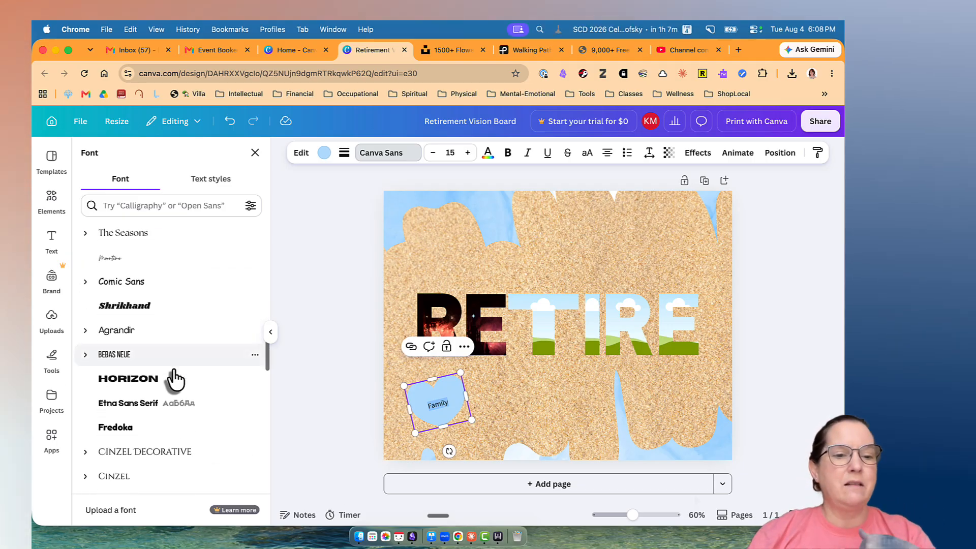
pyautogui.scroll(-8, 175, 379)
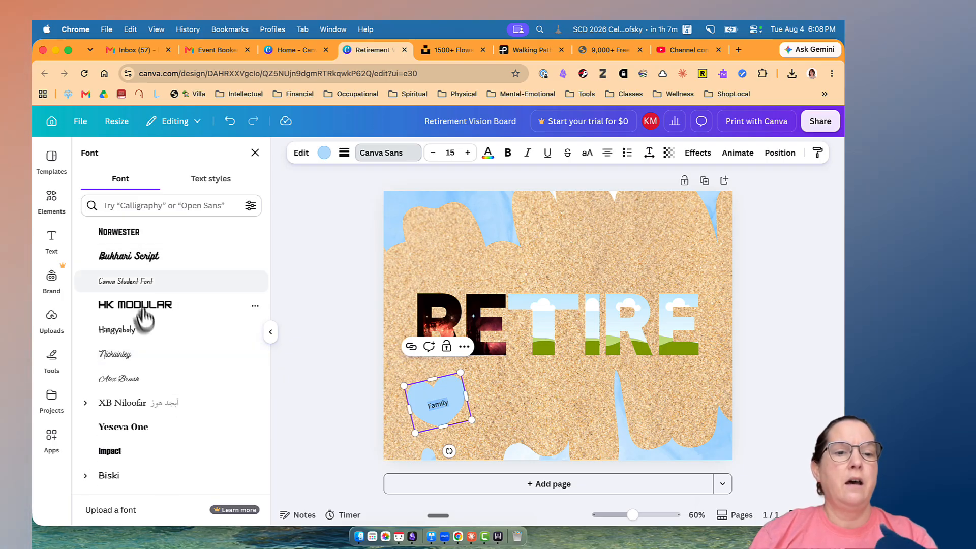
pyautogui.scroll(-2, 144, 325)
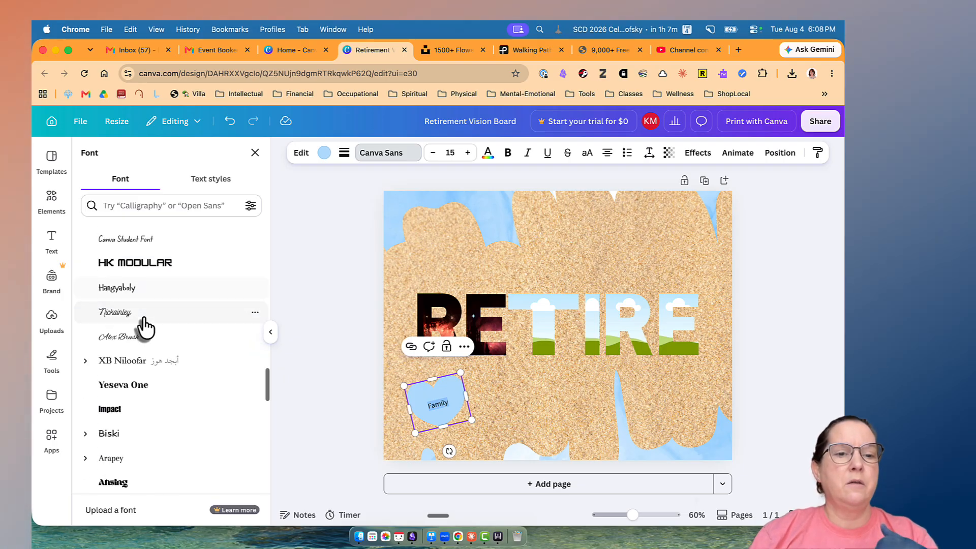
pyautogui.click(130, 281)
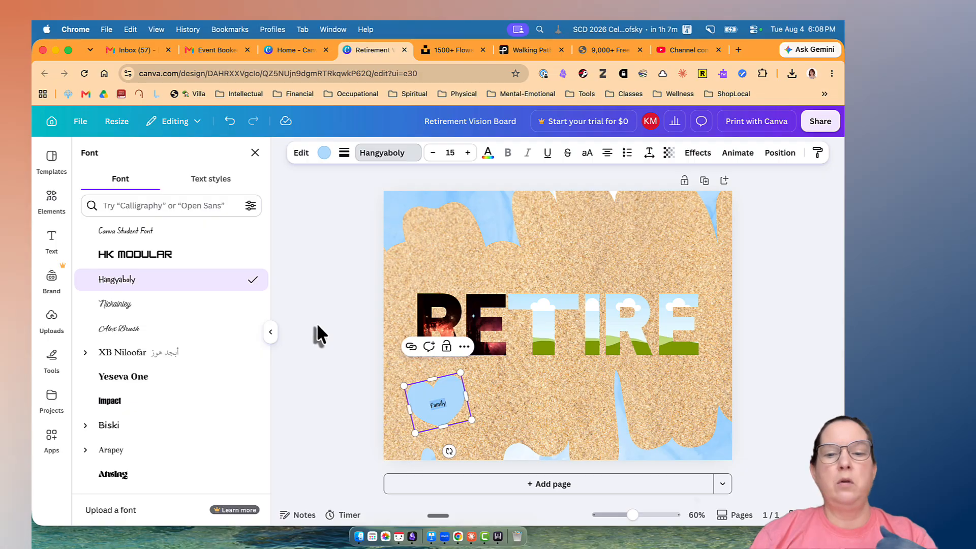
# Color the "Family" text white and enlarge it to fill more of the heart.
pyautogui.click(467, 154)
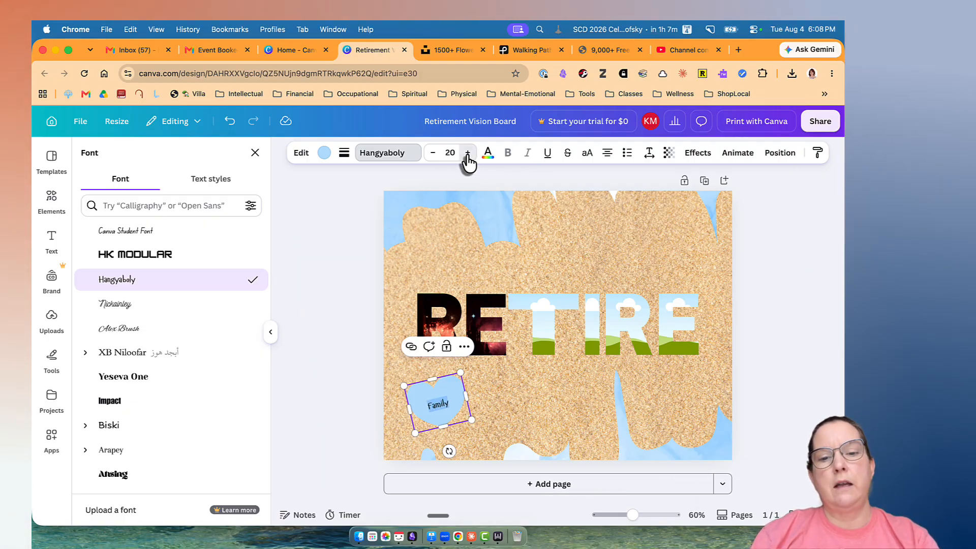
pyautogui.click(488, 154)
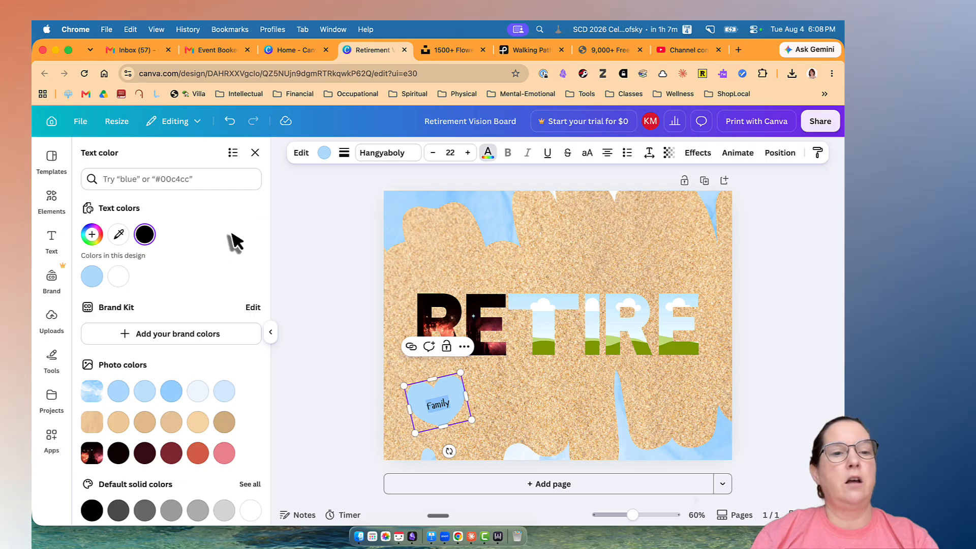
pyautogui.click(120, 277)
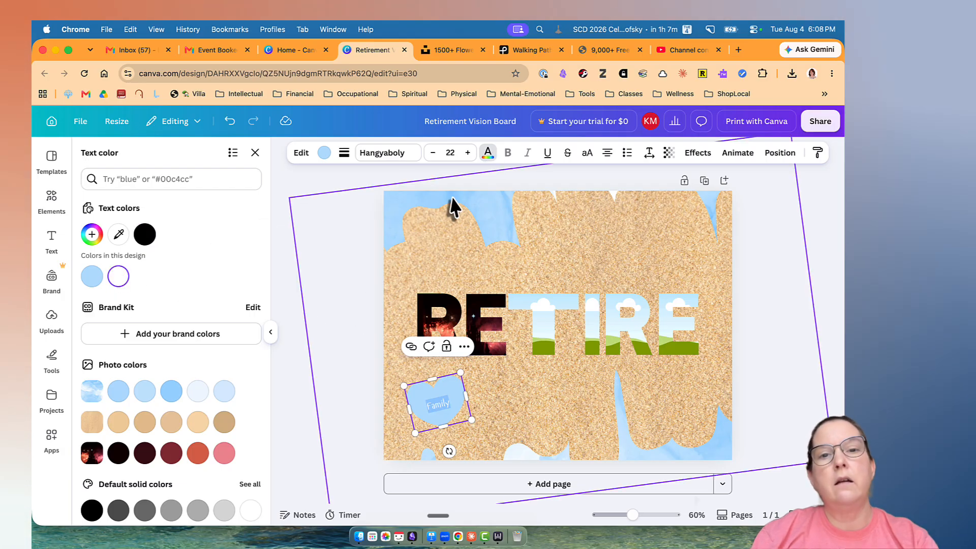
pyautogui.click(468, 153)
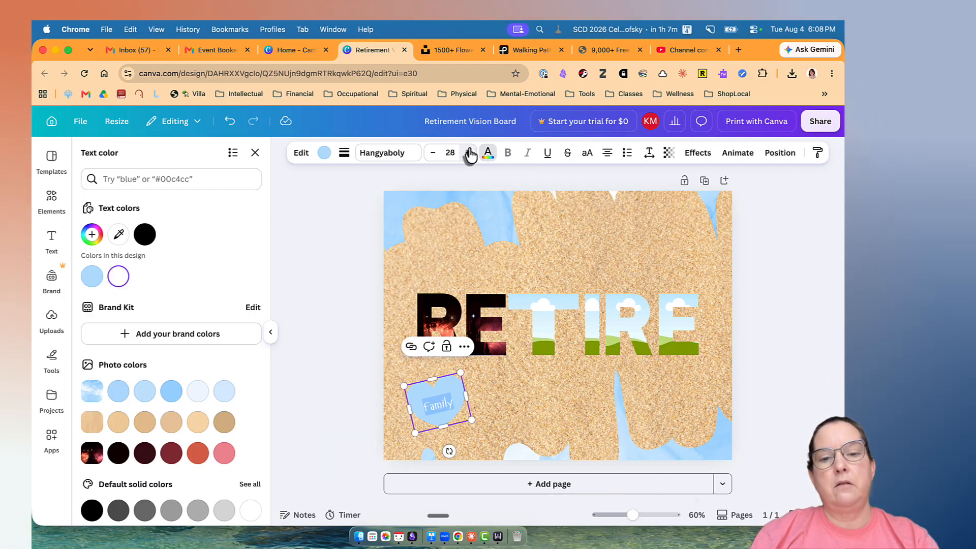
pyautogui.click(469, 153)
pyautogui.click(482, 272)
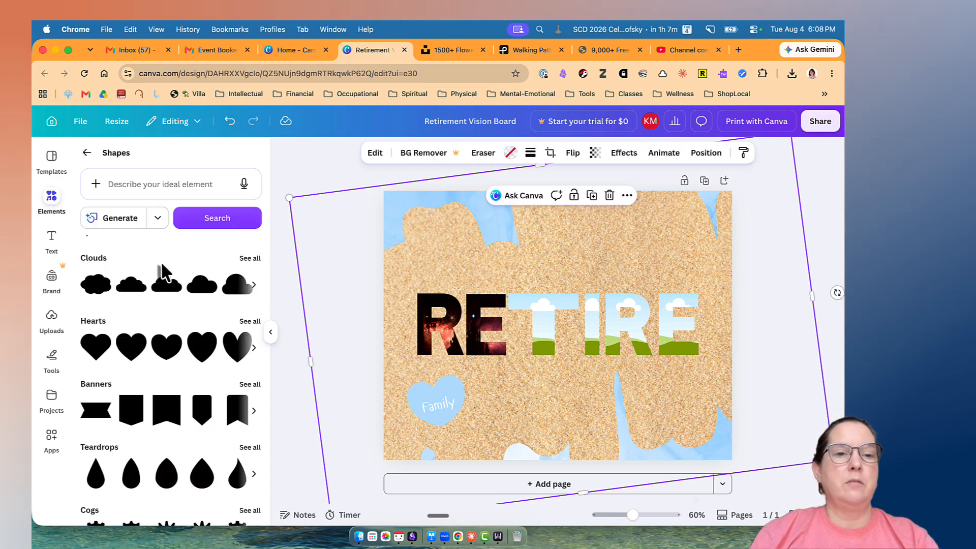
# Browse the categories and collections of the Graphics library in the design elements.
pyautogui.click(87, 155)
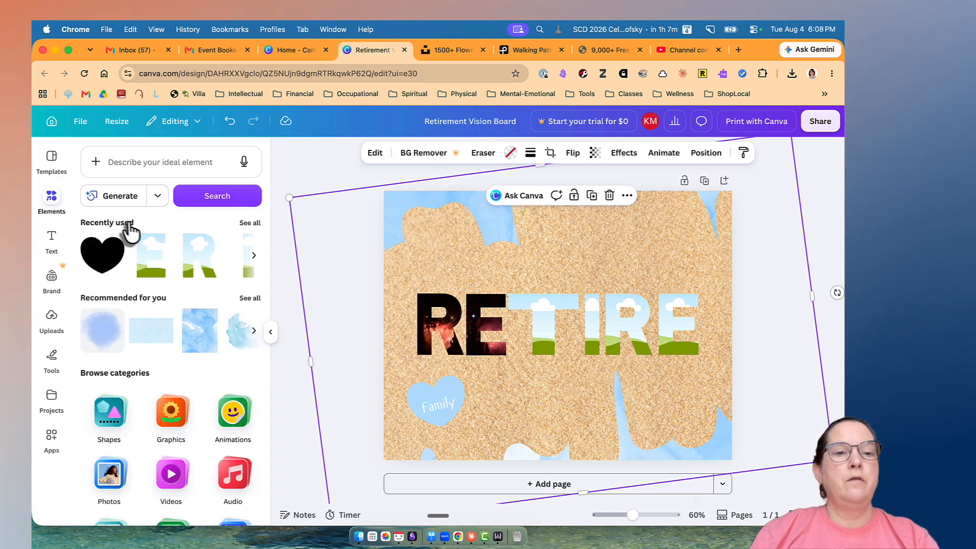
pyautogui.click(178, 414)
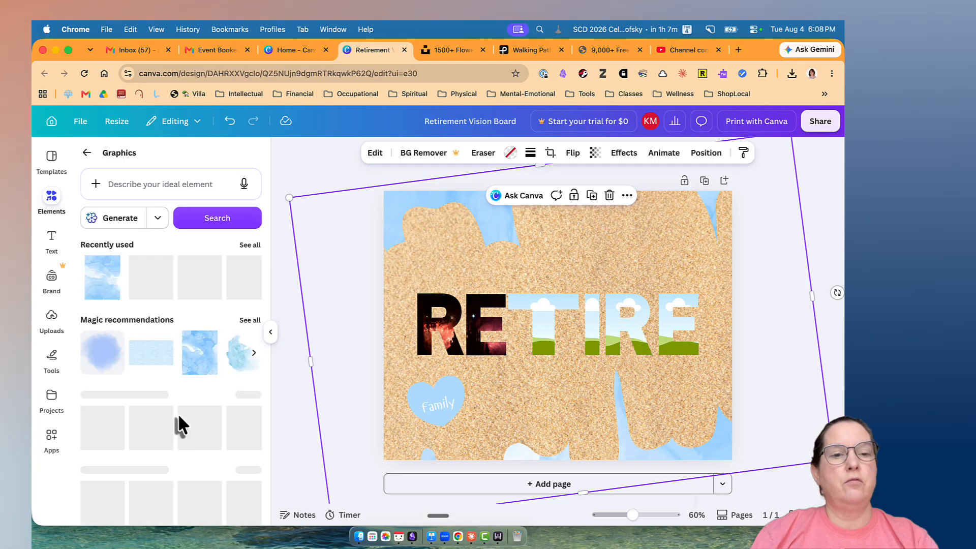
pyautogui.scroll(-1, 193, 320)
pyautogui.scroll(-2, 193, 326)
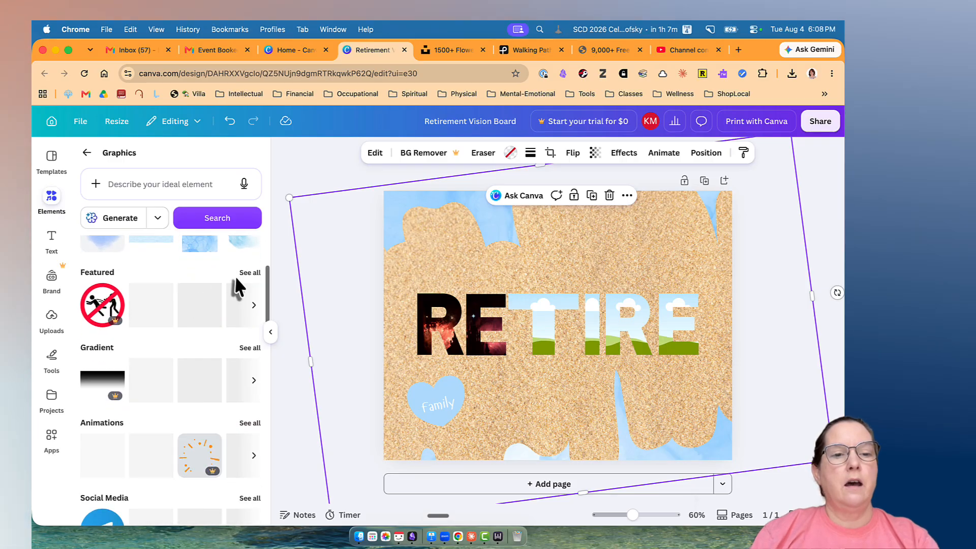
pyautogui.scroll(-5, 193, 381)
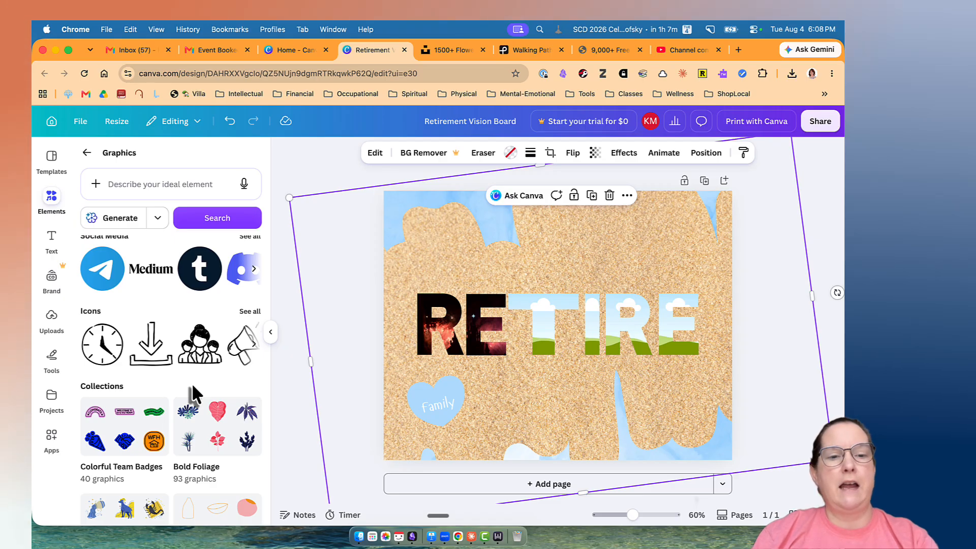
pyautogui.scroll(-3, 191, 383)
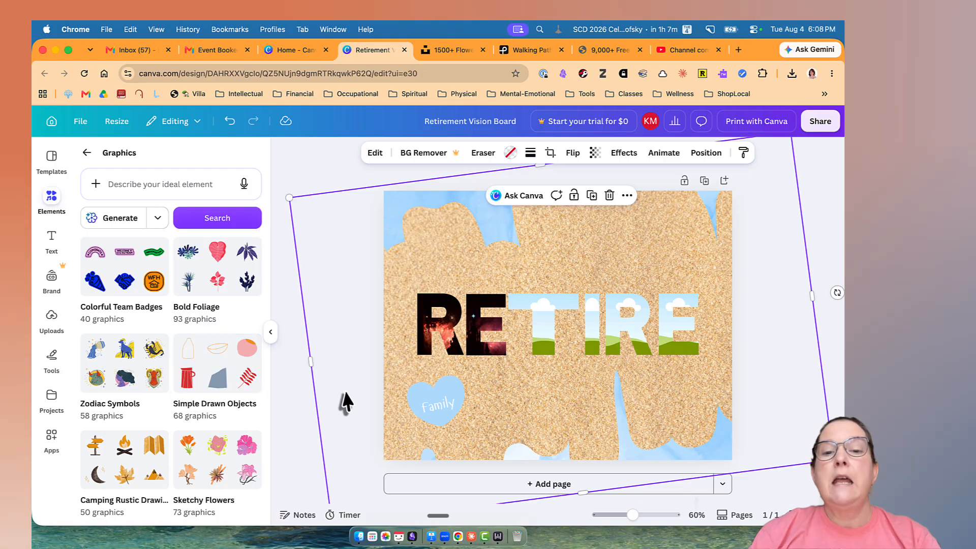
pyautogui.click(833, 267)
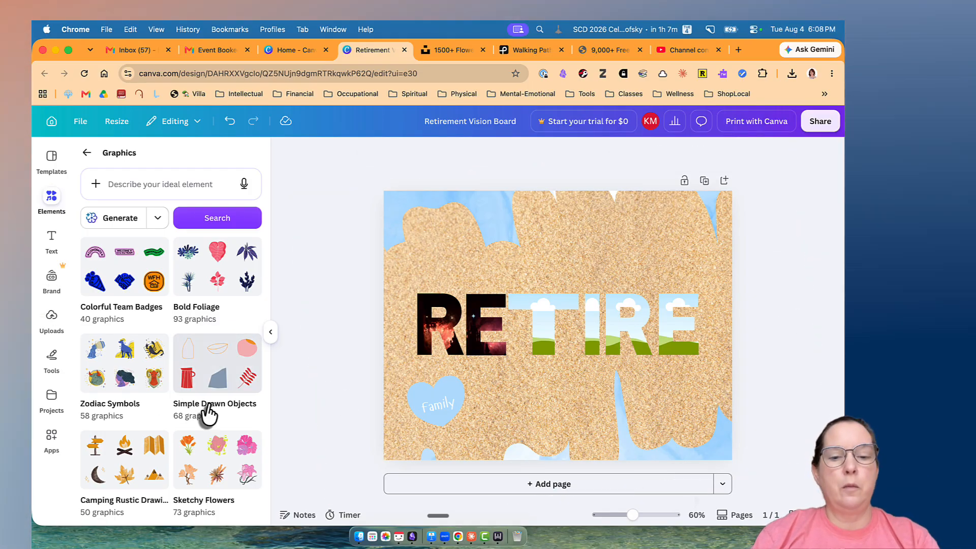
# Fill the T frame with the Big Ben photo from the Vision Board Images folder on the Desktop, using Finder.
pyautogui.click(358, 535)
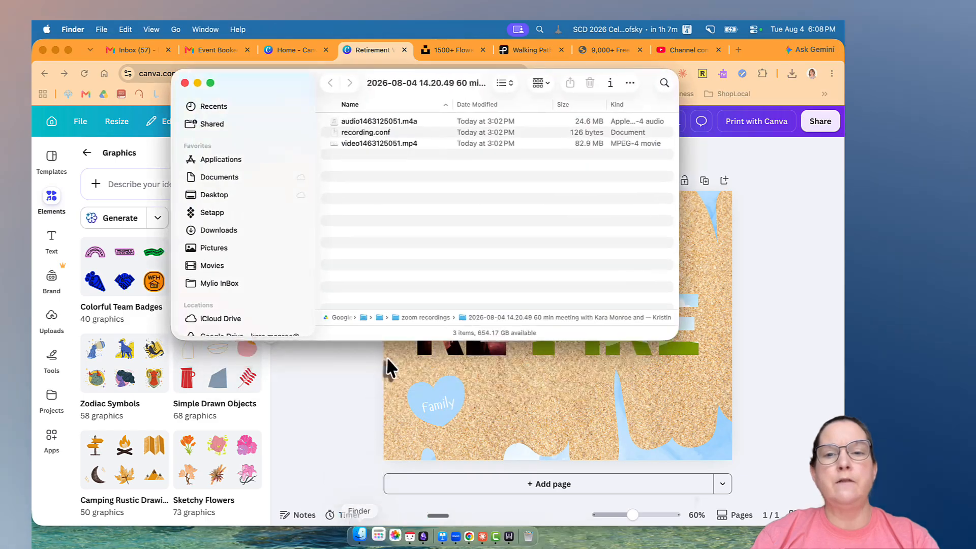
pyautogui.click(213, 195)
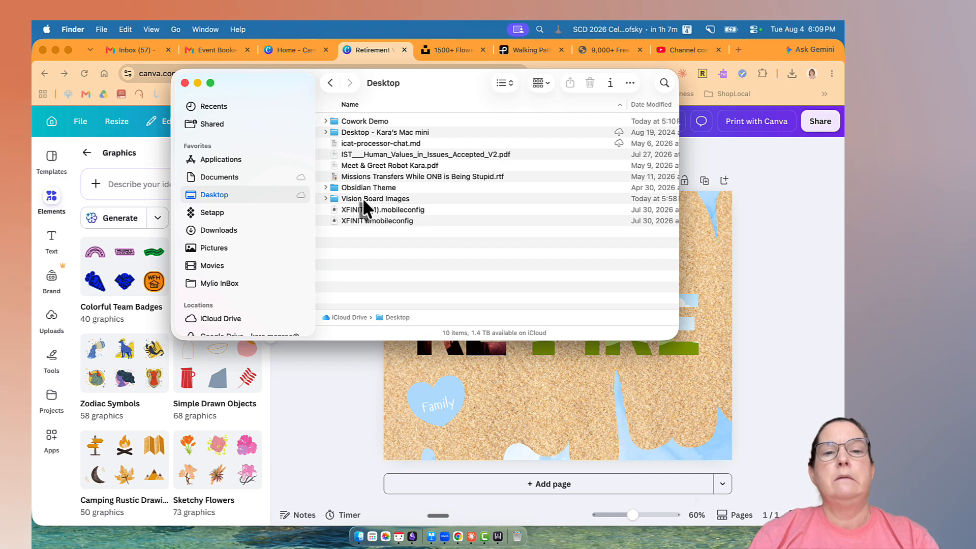
pyautogui.doubleClick(362, 197)
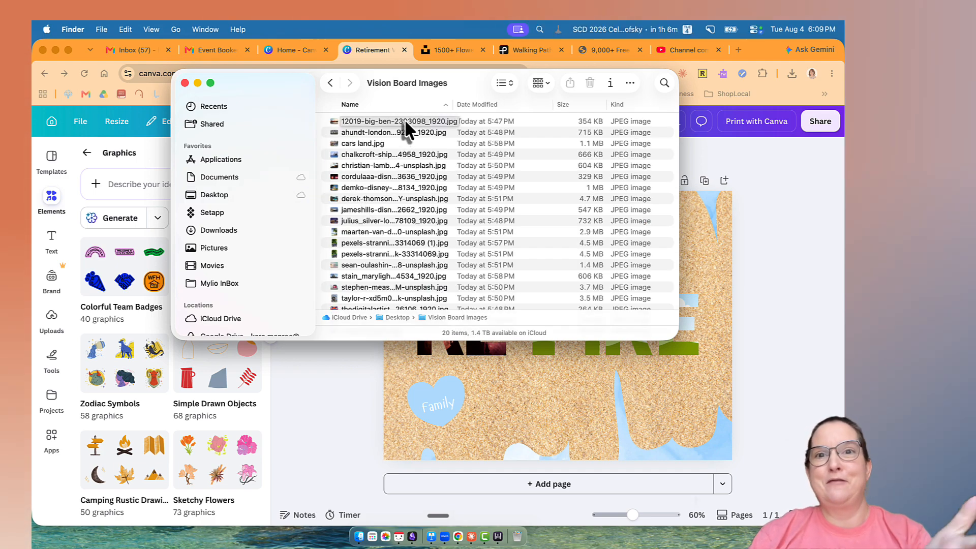
pyautogui.moveTo(405, 119); pyautogui.dragTo(547, 331)
# Reposition the photo inside the T frame so the Big Ben tower sits in the letter's stem.
pyautogui.doubleClick(548, 331)
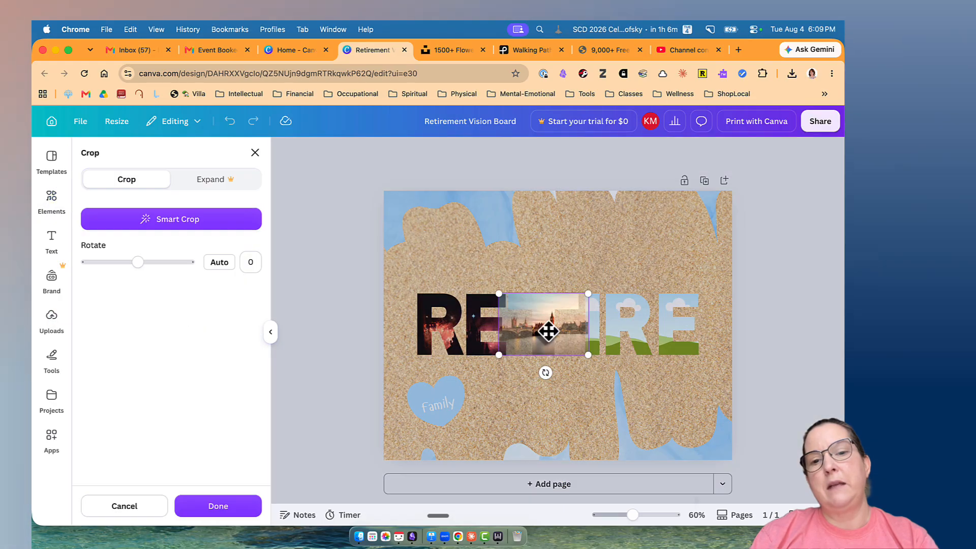
pyautogui.moveTo(547, 331)
pyautogui.mouseDown()
pyautogui.moveTo(577, 331)
pyautogui.moveTo(558, 331)
pyautogui.mouseUp()
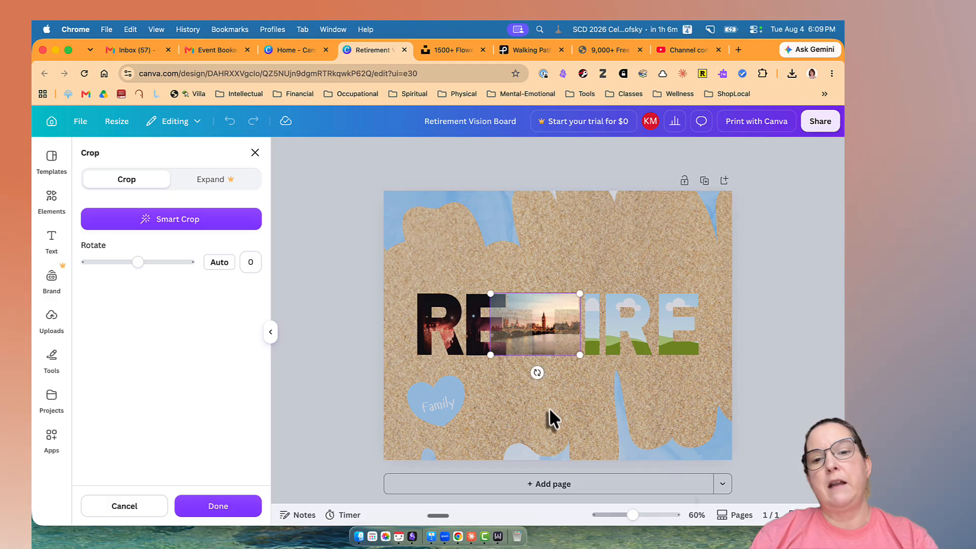
pyautogui.press('Escape')
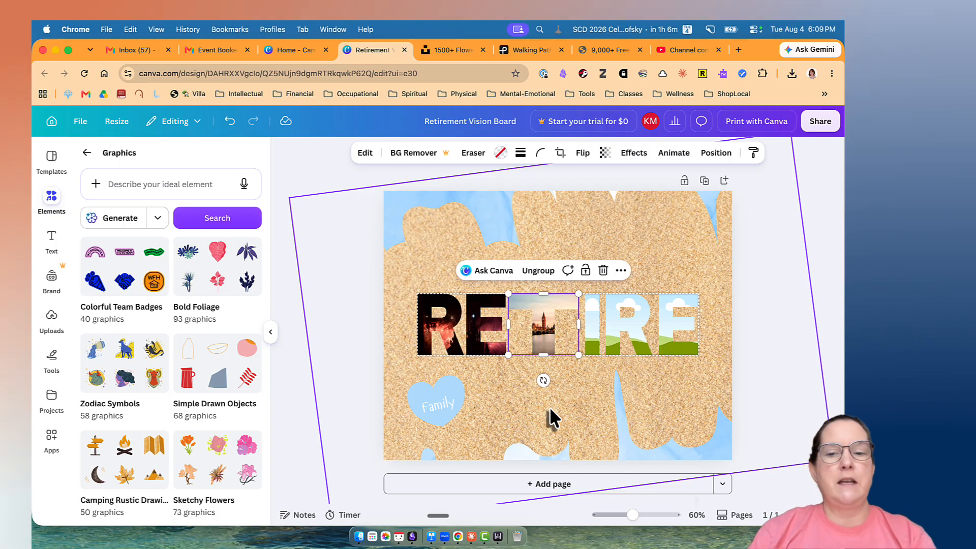
pyautogui.click(764, 465)
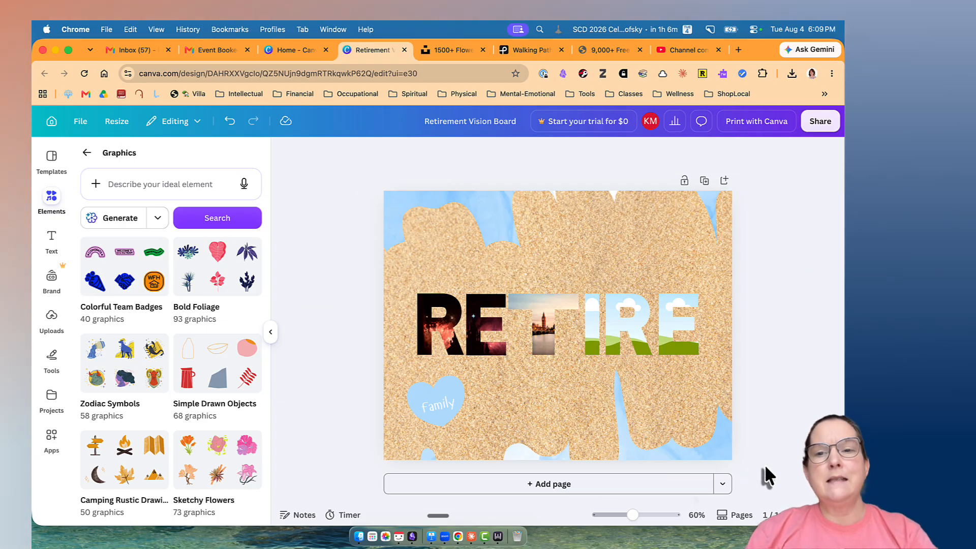
# Download the design as a PNG named "Retirement Vision Board.png" into the Vision Board Images folder.
pyautogui.click(818, 135)
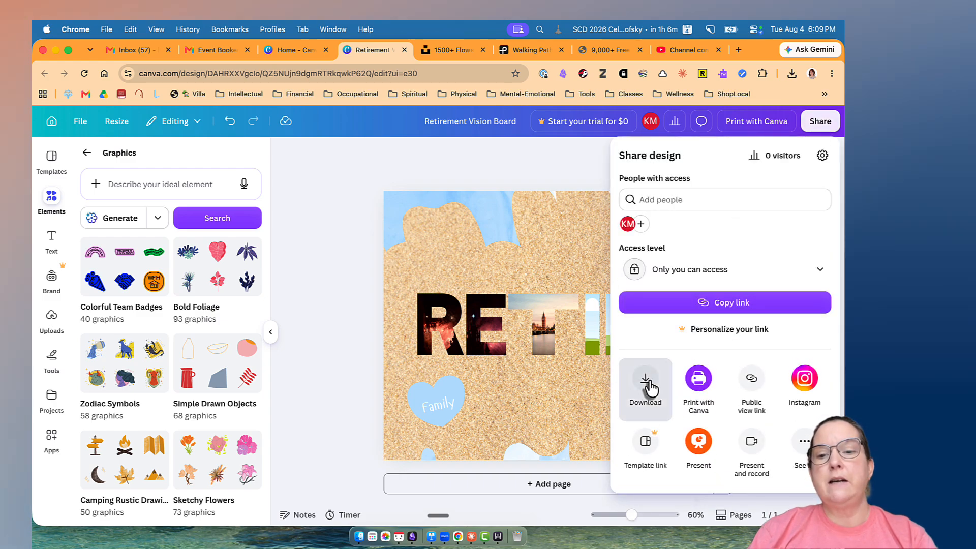
pyautogui.click(646, 382)
pyautogui.click(714, 204)
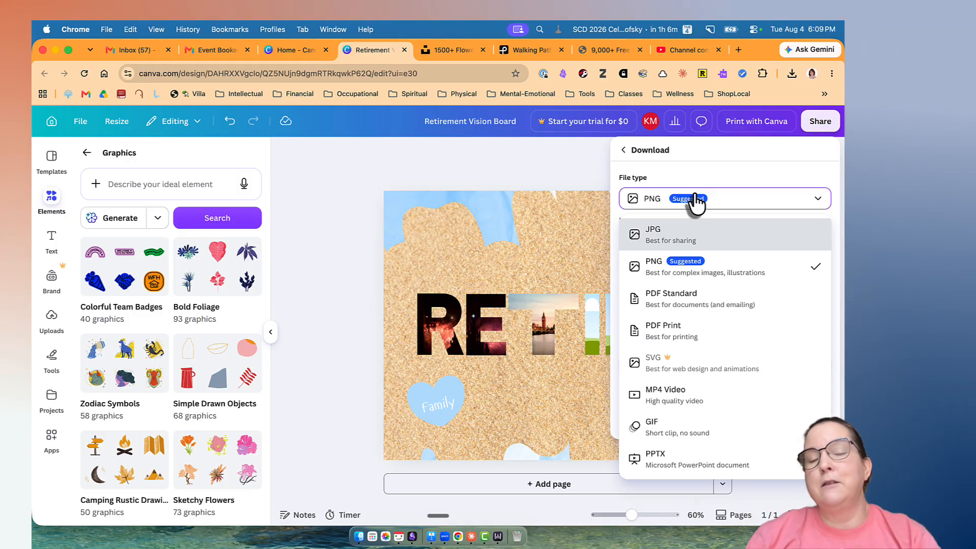
pyautogui.click(706, 276)
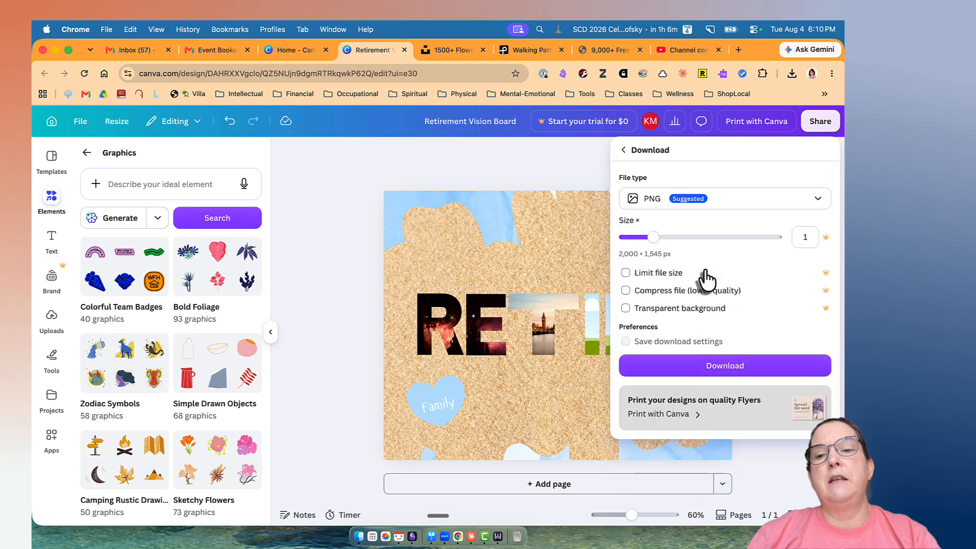
pyautogui.click(720, 373)
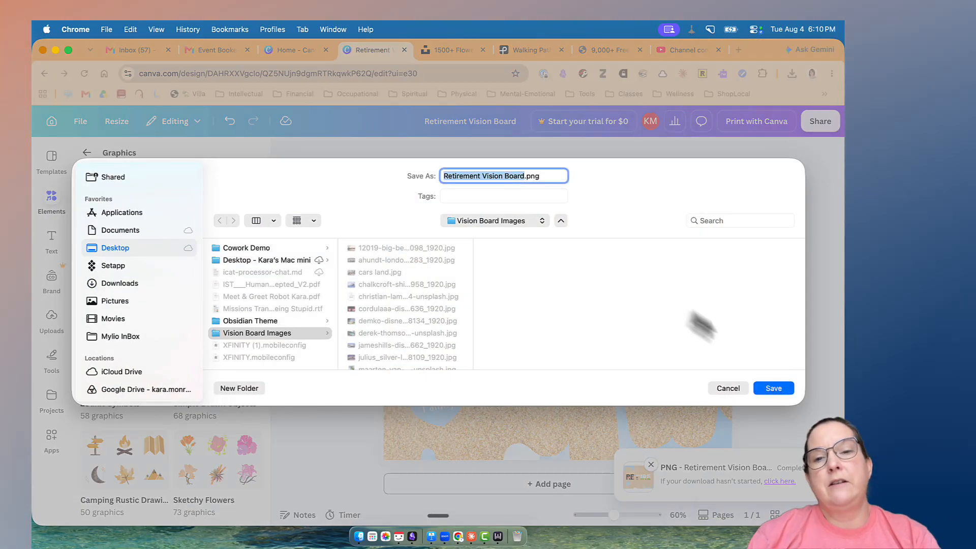
pyautogui.click(776, 389)
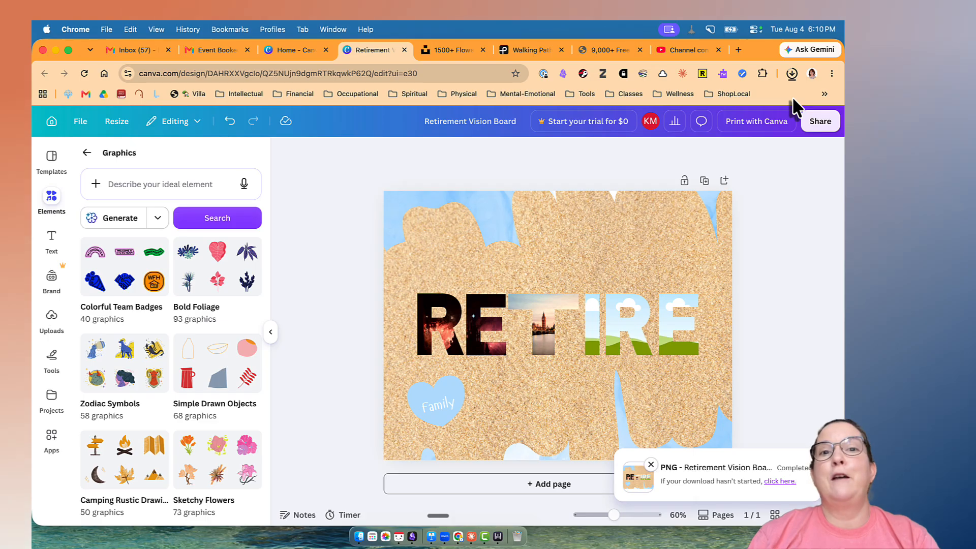
# Open the downloaded "Retirement Vision Board.png" in Preview to check it, and close it again.
pyautogui.click(791, 74)
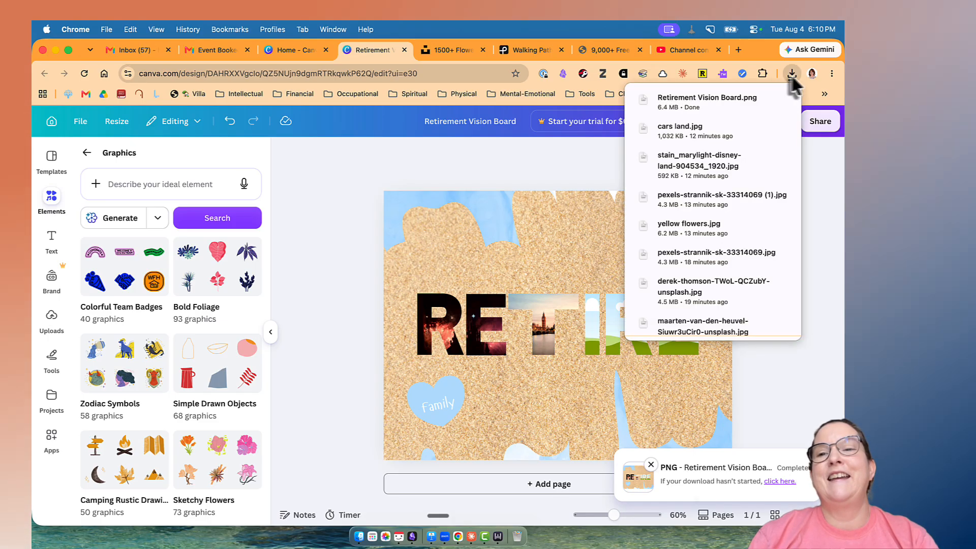
pyautogui.click(783, 99)
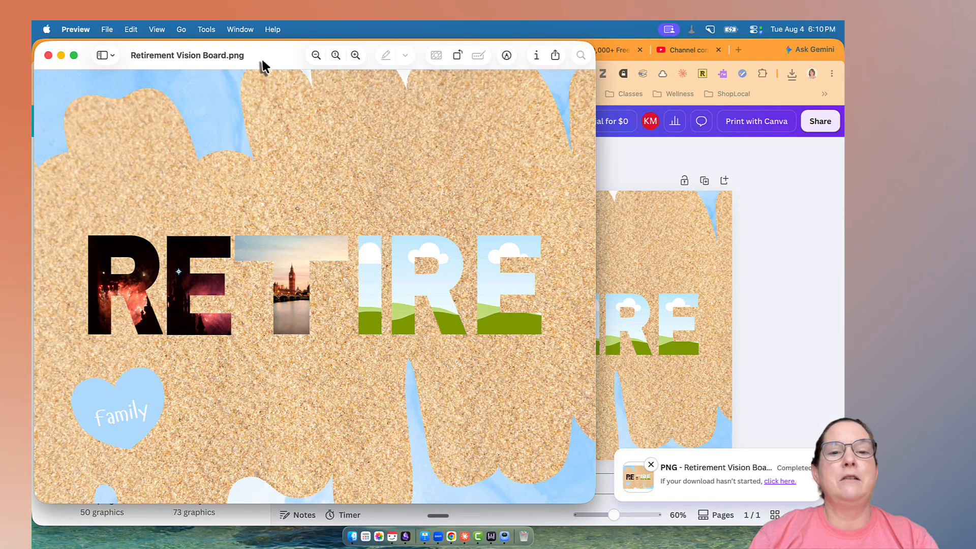
pyautogui.moveTo(262, 65); pyautogui.dragTo(360, 67)
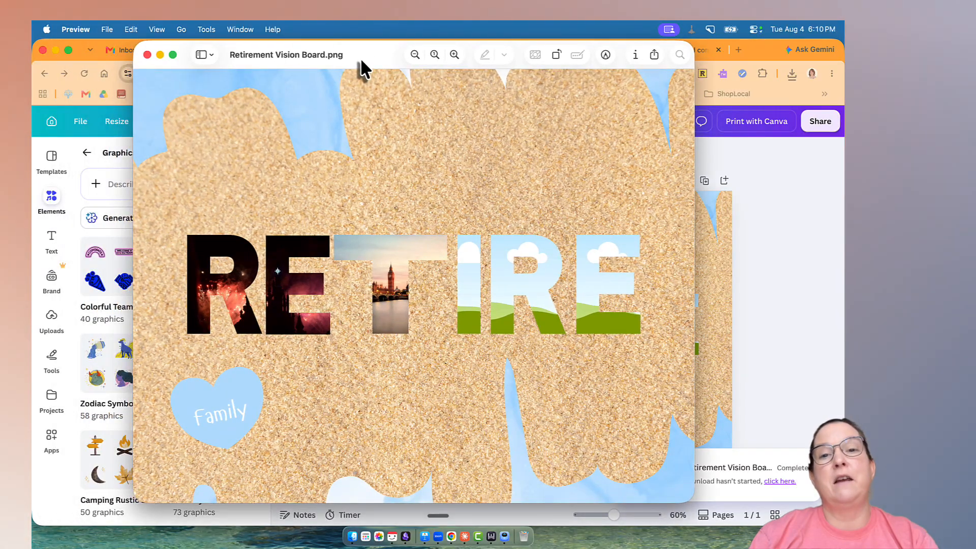
pyautogui.click(147, 54)
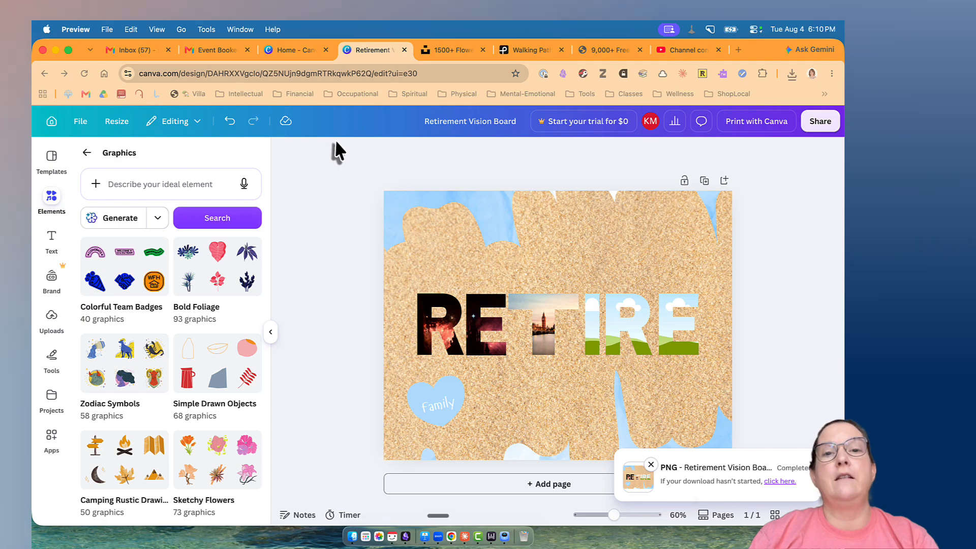
# Open a new-design dialog from the Canva home page and search the design types for "phone wallpaper".
pyautogui.click(304, 51)
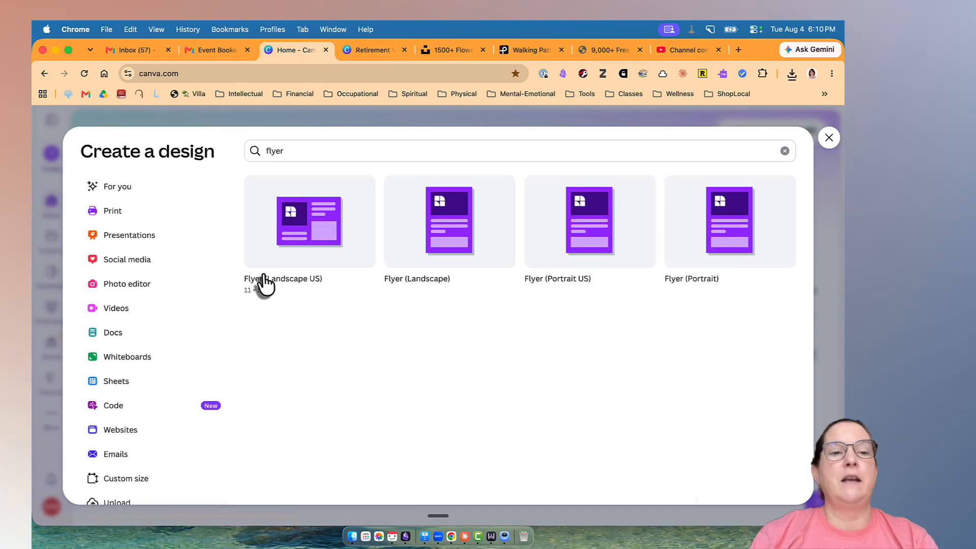
pyautogui.click(829, 138)
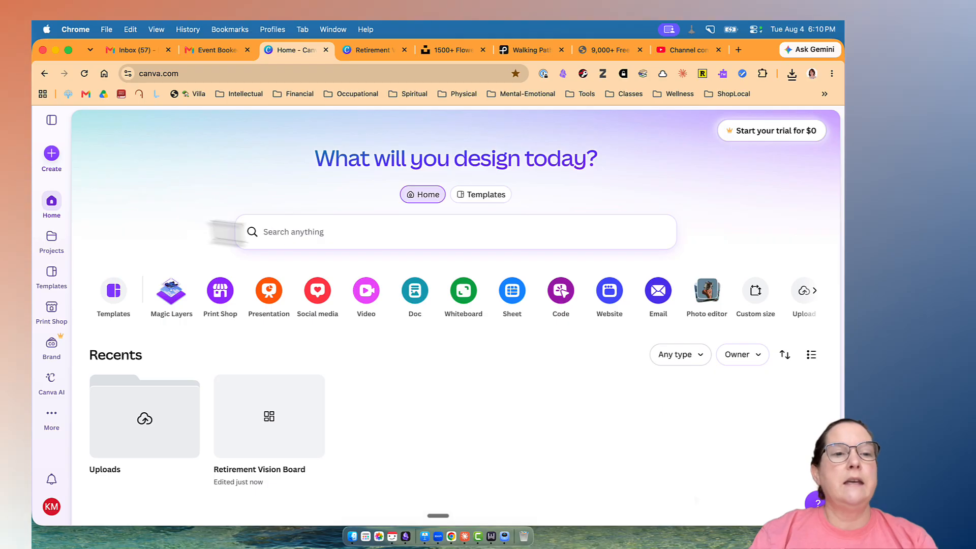
pyautogui.click(52, 154)
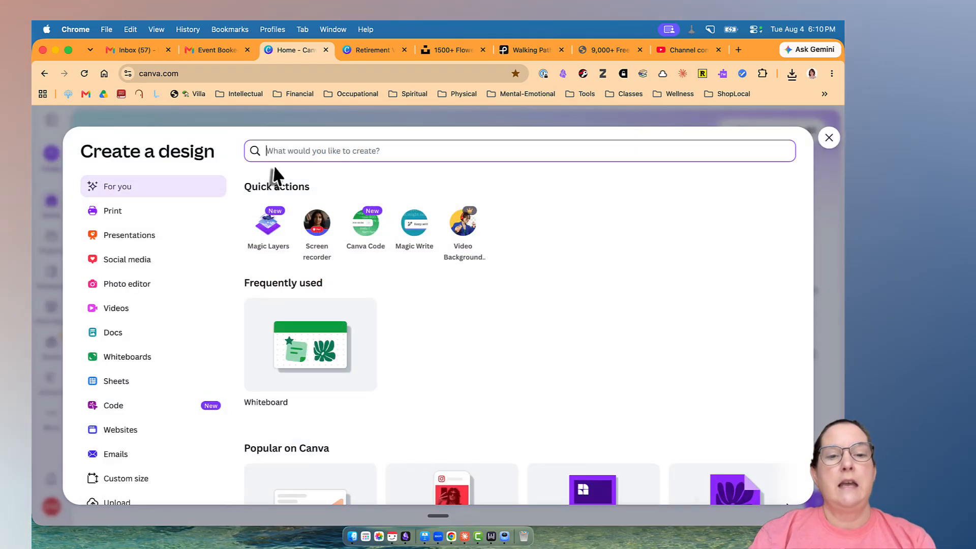
pyautogui.write('phone ')
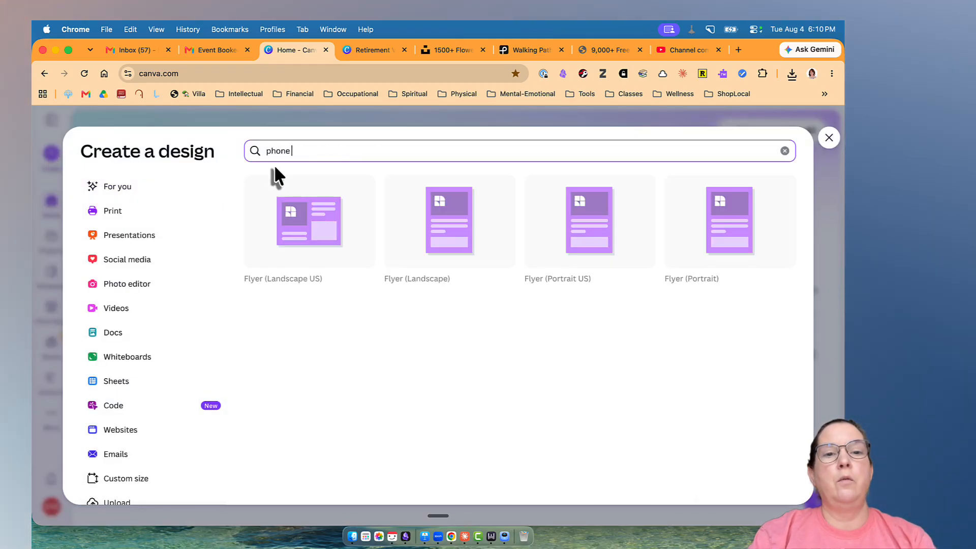
pyautogui.write('wallpaper')
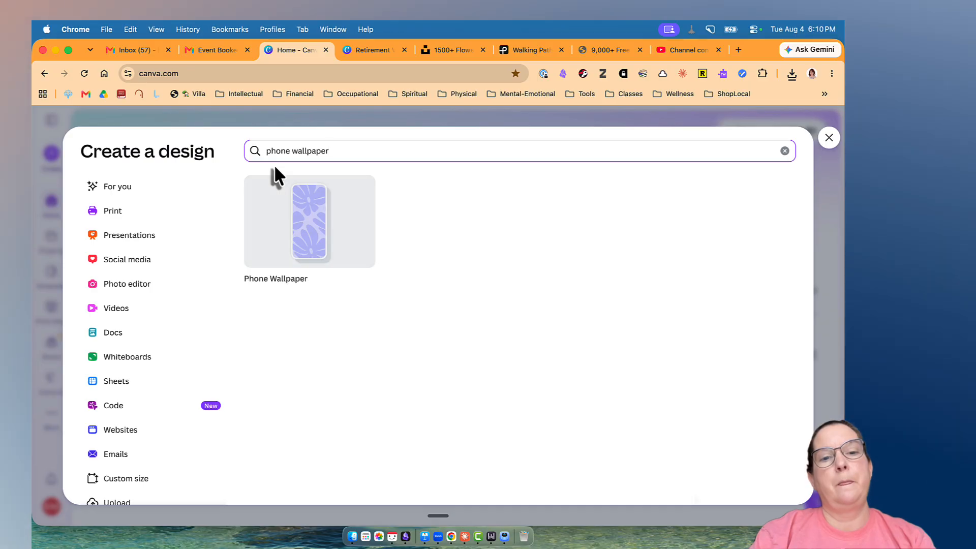
# Replace the design-type search with "facebook cover" to look at the available cover formats.
pyautogui.press('BackSpace')
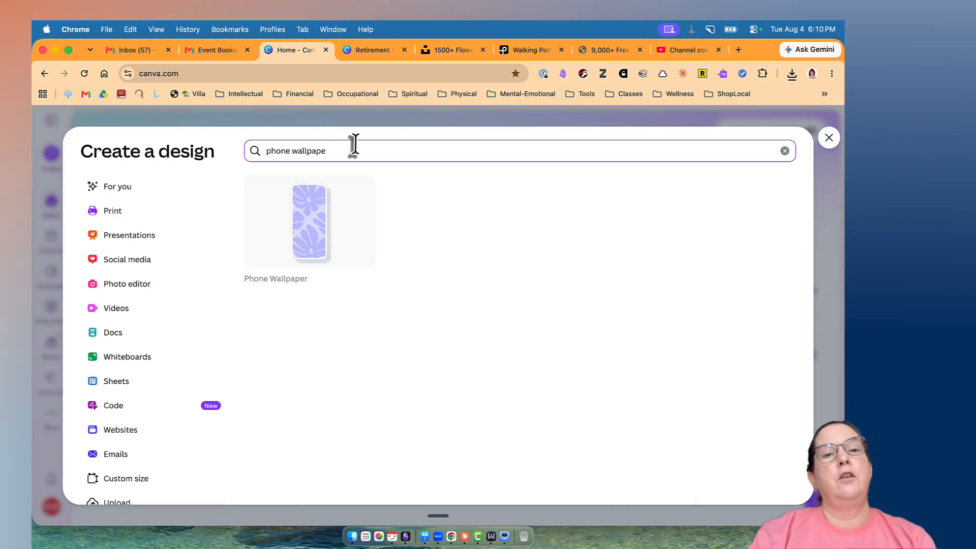
pyautogui.press('BackSpace')
pyautogui.press('BackSpace')
pyautogui.press('BackSpace')
pyautogui.press('BackSpace')
pyautogui.press('BackSpace')
pyautogui.press('BackSpace')
pyautogui.press('BackSpace')
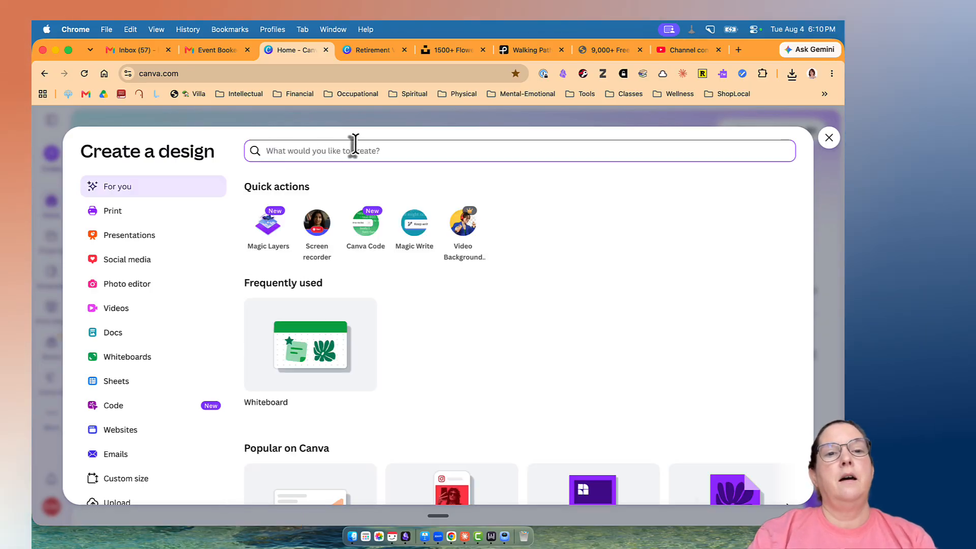
pyautogui.write('facebook cover')
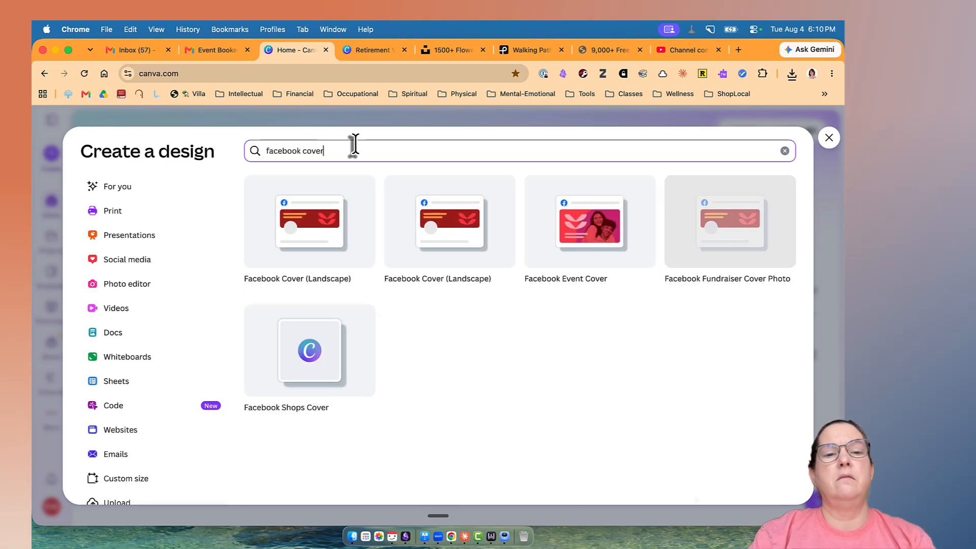
# Clear the search and leave the new-design dialog, returning to the open Retirement Vision Board design.
pyautogui.press('BackSpace')
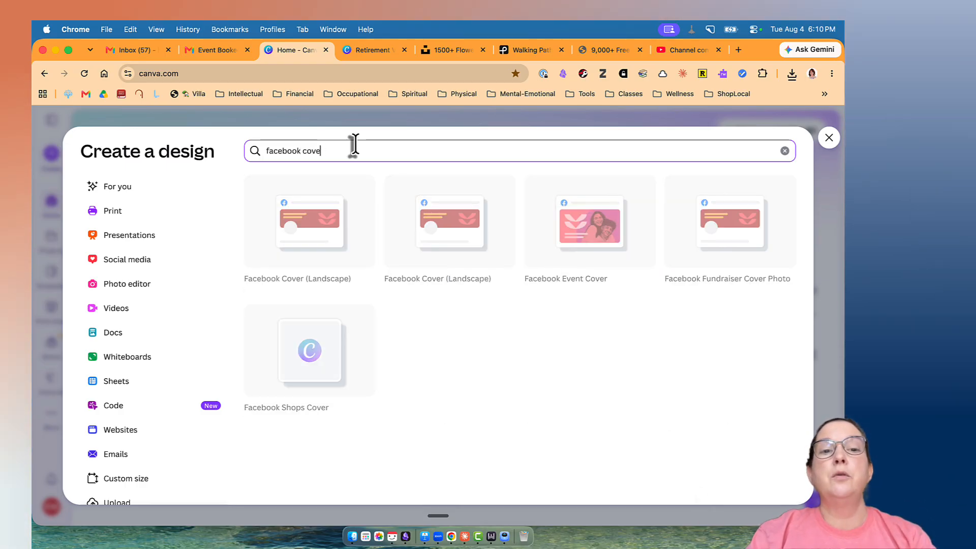
pyautogui.press('BackSpace')
pyautogui.press('BackSpace')
pyautogui.press('BackSpace')
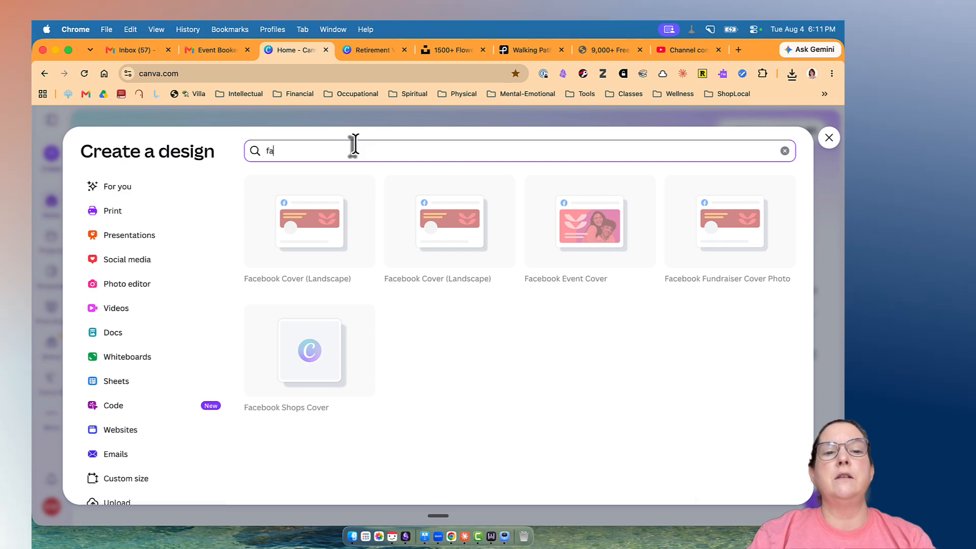
pyautogui.press('BackSpace')
pyautogui.press('BackSpace')
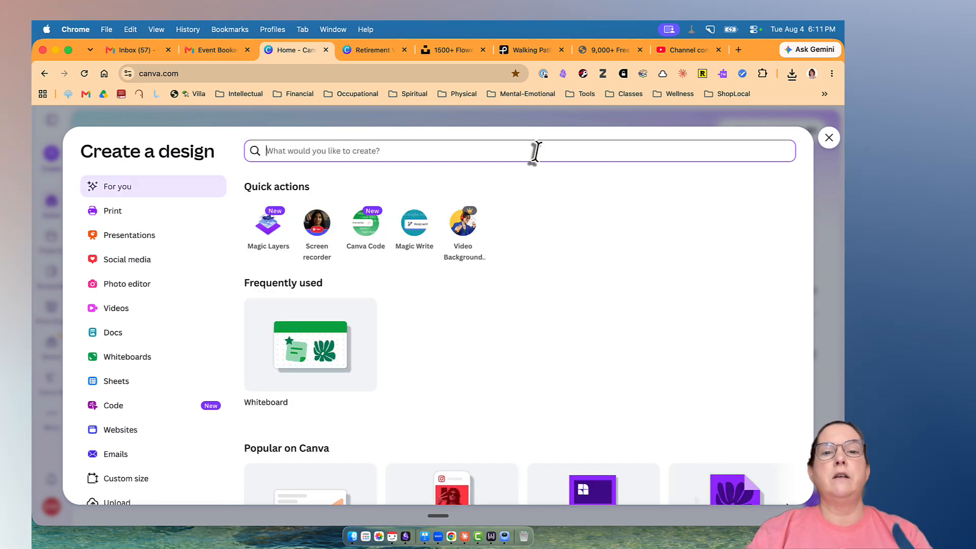
pyautogui.click(828, 136)
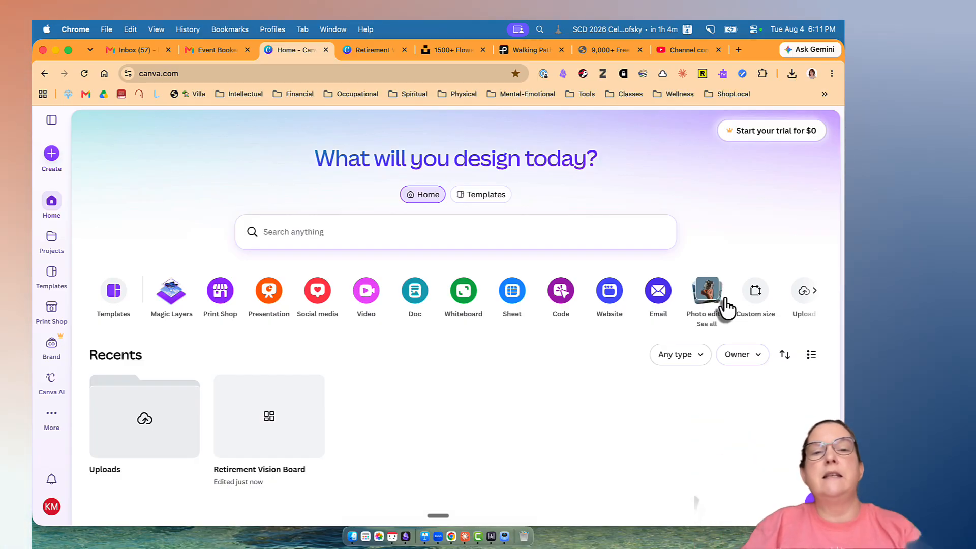
pyautogui.click(374, 49)
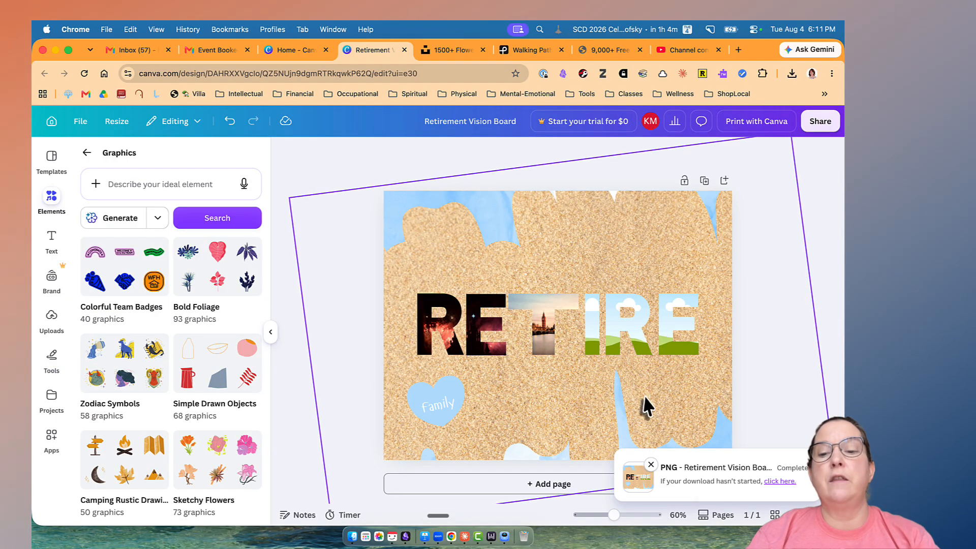